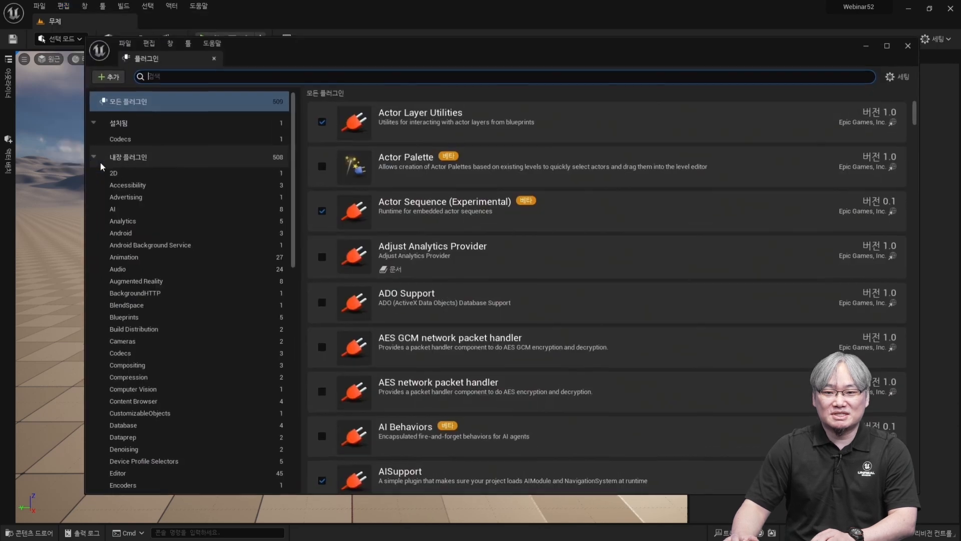
Search the plugins for "procedural" to check the Procedural Content Generation plugins, and close the plugin window.
type("p")
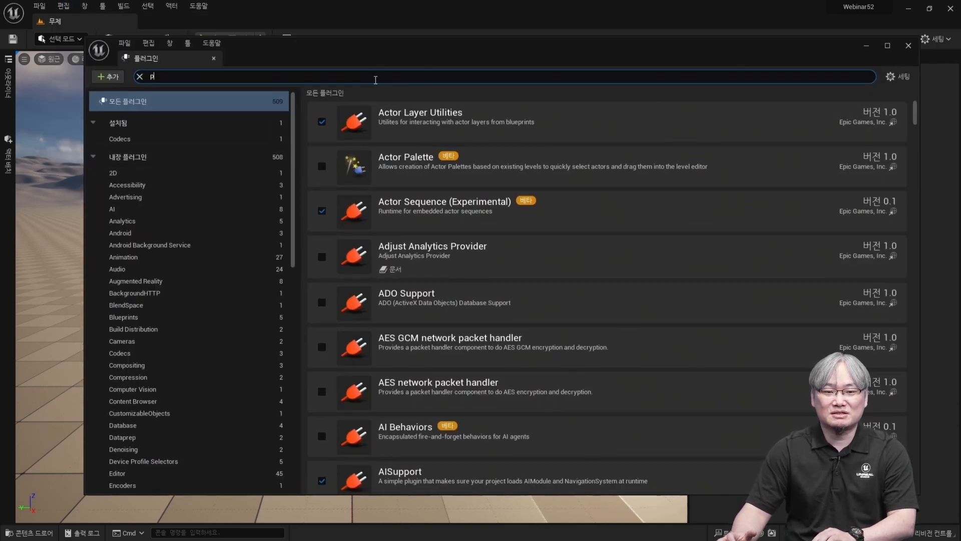
type("rocedural")
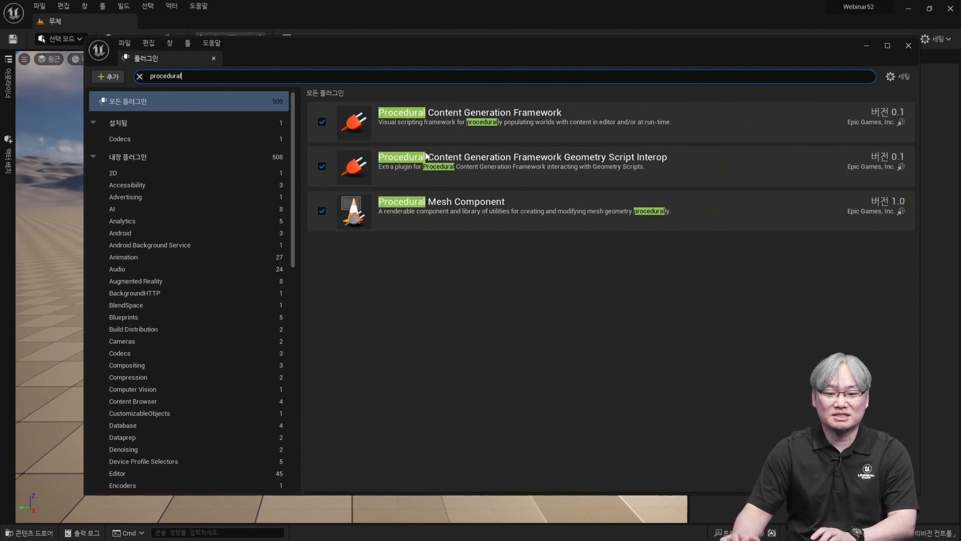
left_click(907, 46)
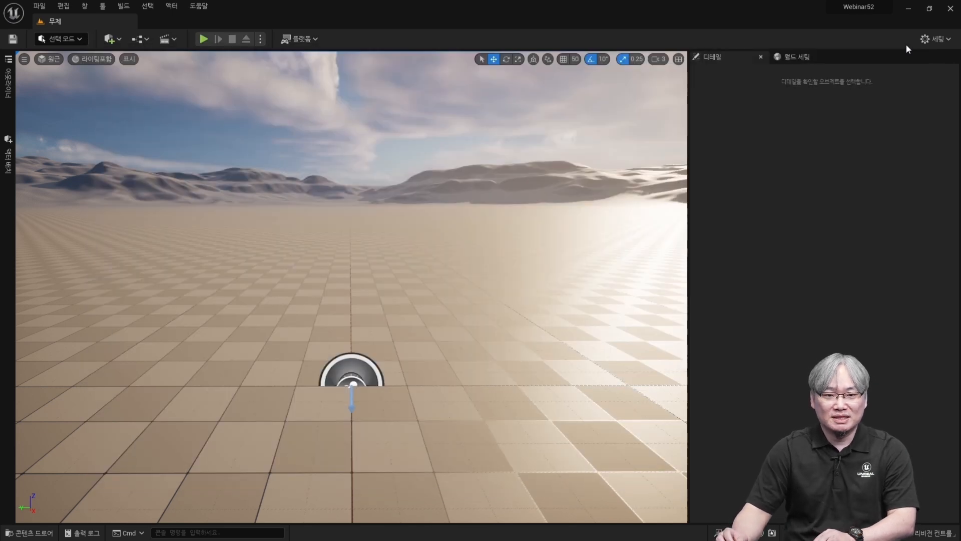
Find the PCG Volume actor by searching for "pcg" and place it in the middle of the level.
left_click(12, 162)
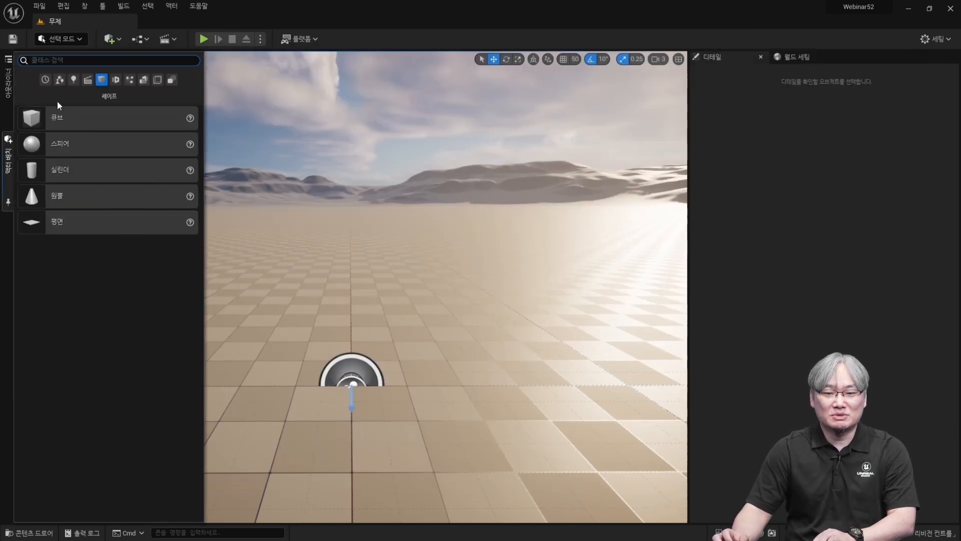
type("pcg")
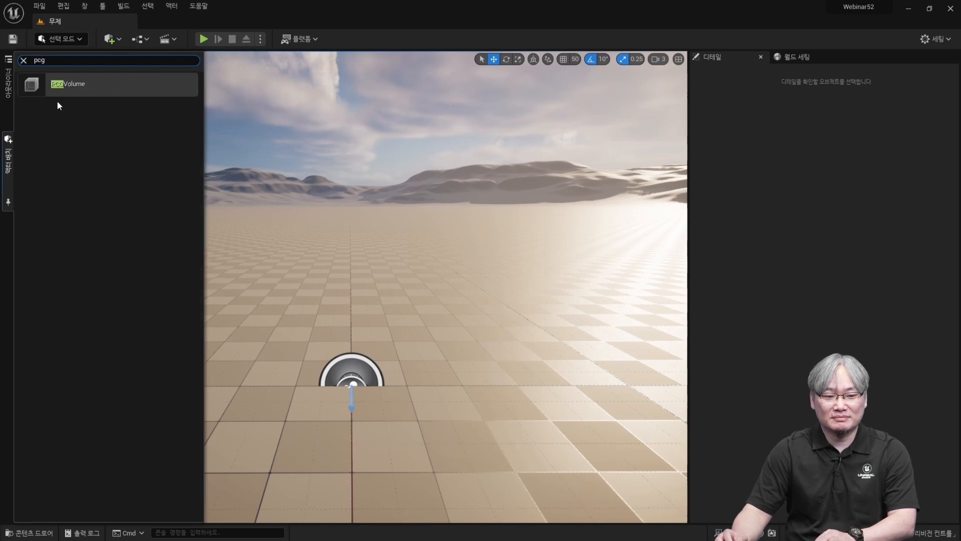
left_click_drag(134, 83, 353, 326)
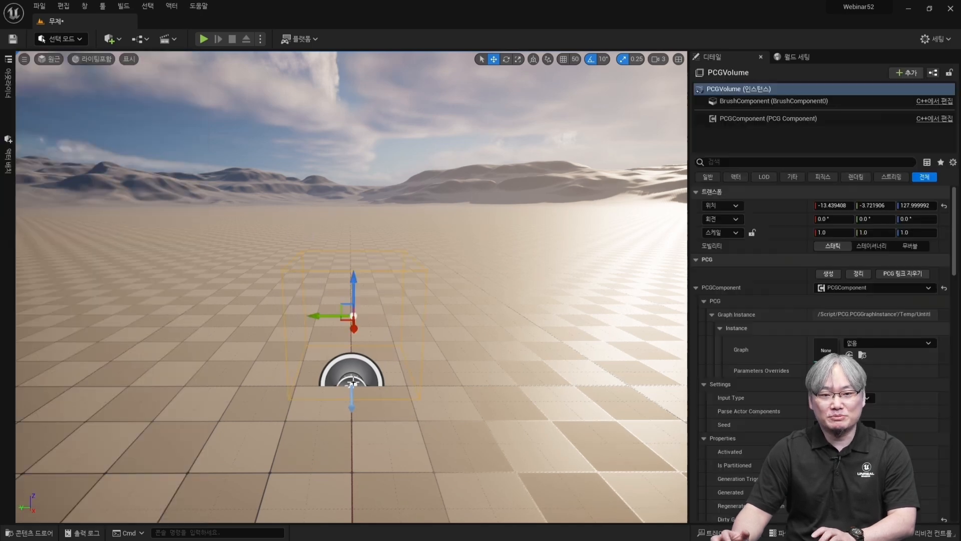
Scale the PCG Volume to 40 on X, Y and Z and lower it to a Z location of about 59.
left_click(845, 232)
type("40")
key("Tab")
type("40")
key("Tab")
type("40")
key("Return")
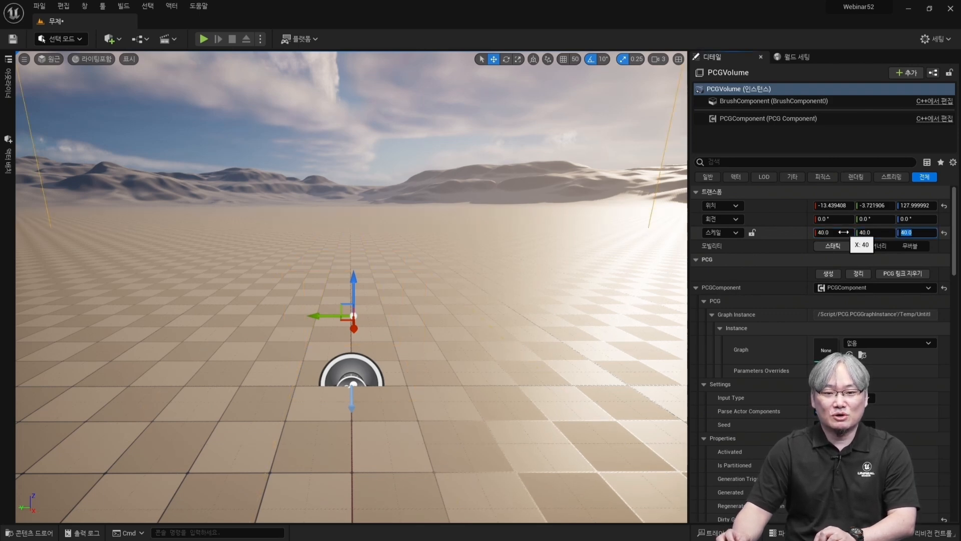
left_click_drag(354, 281, 360, 317)
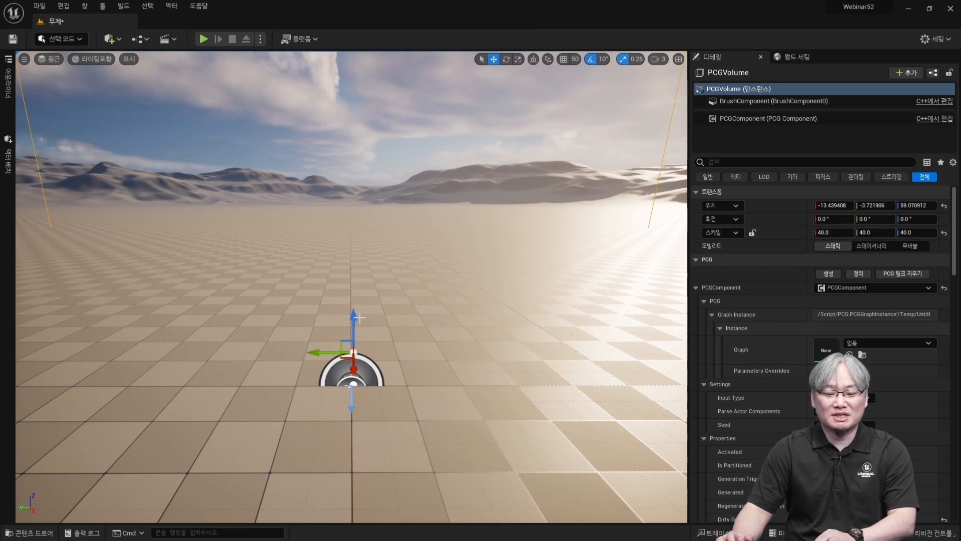
Create a PCG Graph asset named PG_Forest in the PCGDemo folder.
key("ctrl+space")
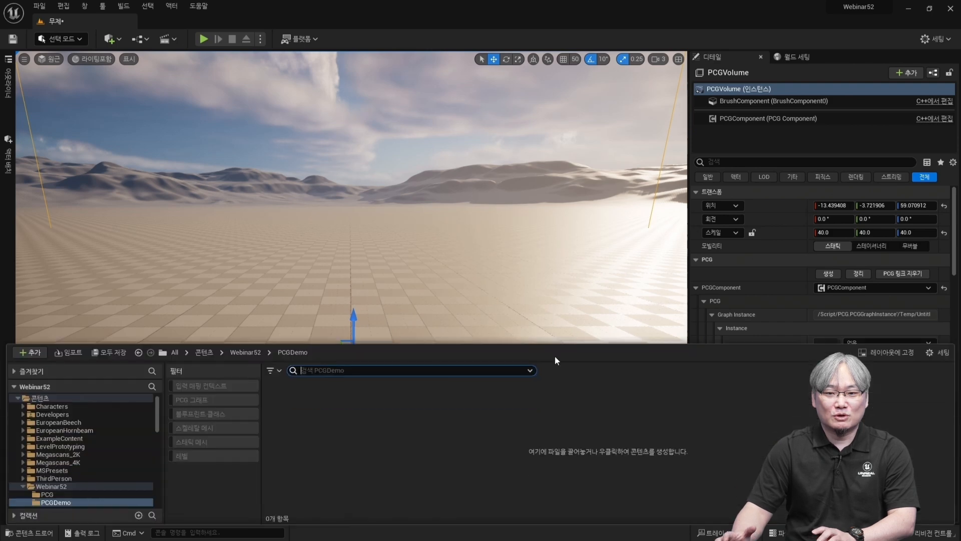
right_click(370, 433)
mouse_move(404, 423)
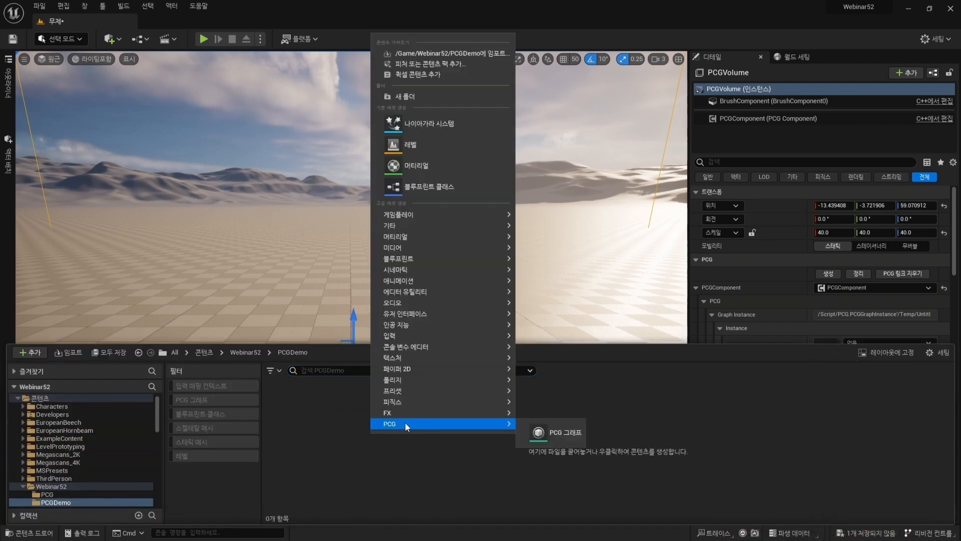
left_click(563, 430)
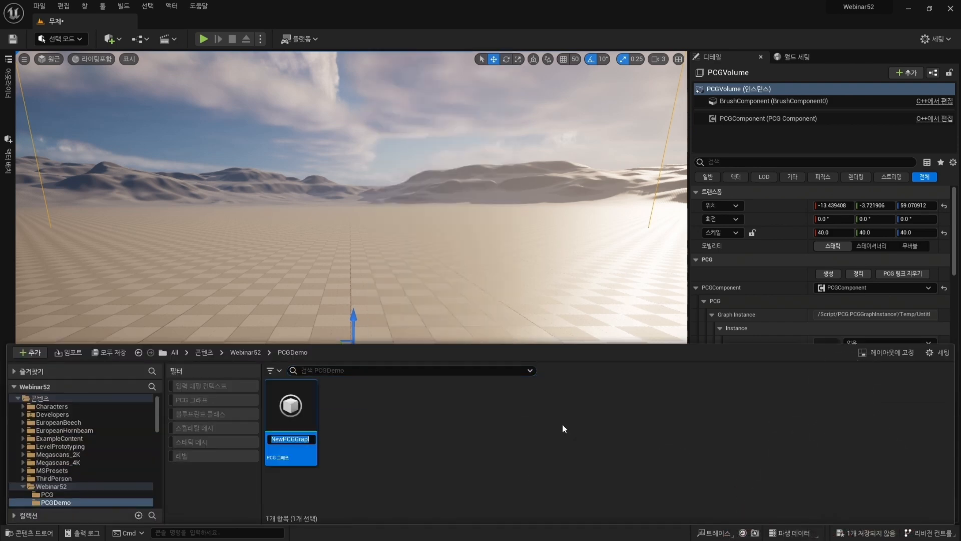
type("PC")
type("_Fores")
type("t")
key("Return")
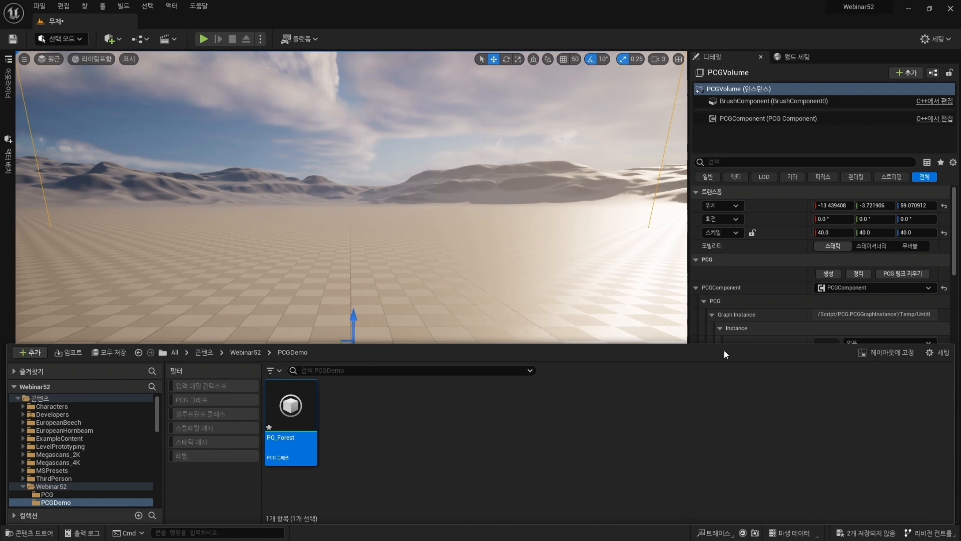
Assign PG_Forest as the PCG Volume's graph and generate its content.
scroll(767, 321, "down", 3)
left_click_drag(314, 443, 852, 278)
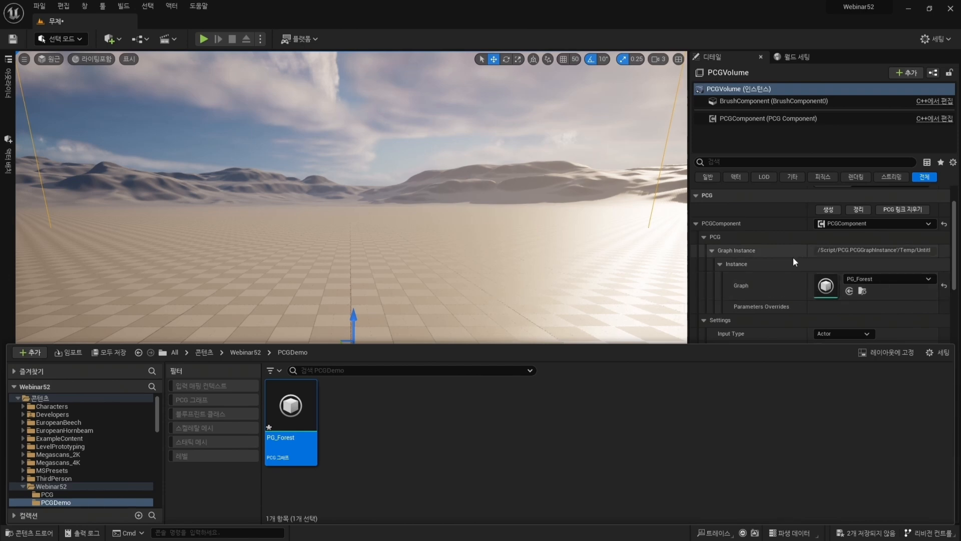
left_click(854, 211)
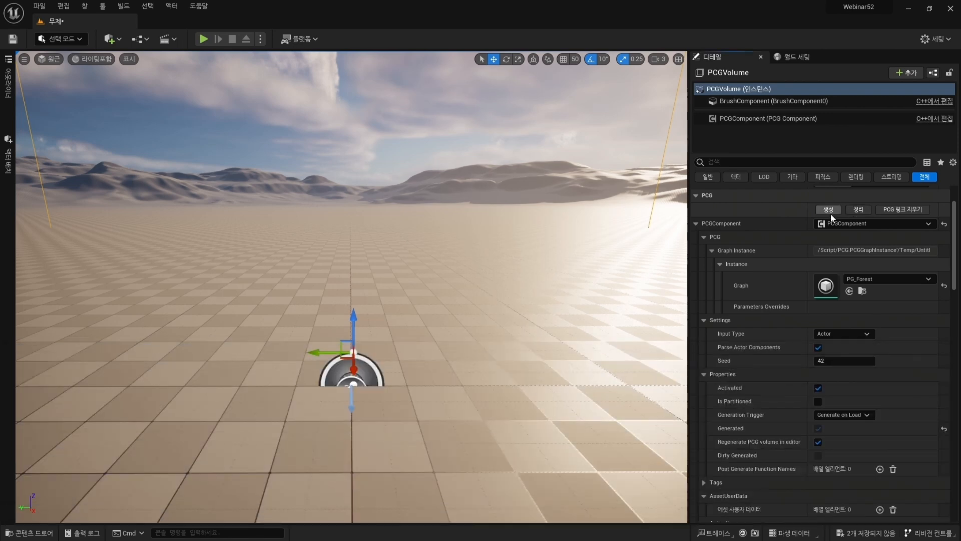
Open the PG_Forest graph for editing and move its Output node up and away from the Input node.
left_click(862, 291)
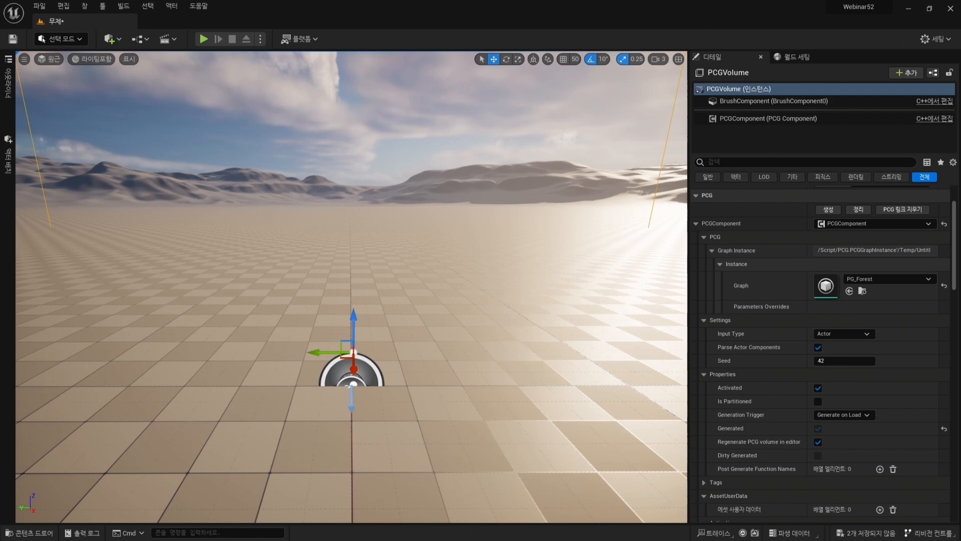
left_click_drag(581, 536, 572, 51)
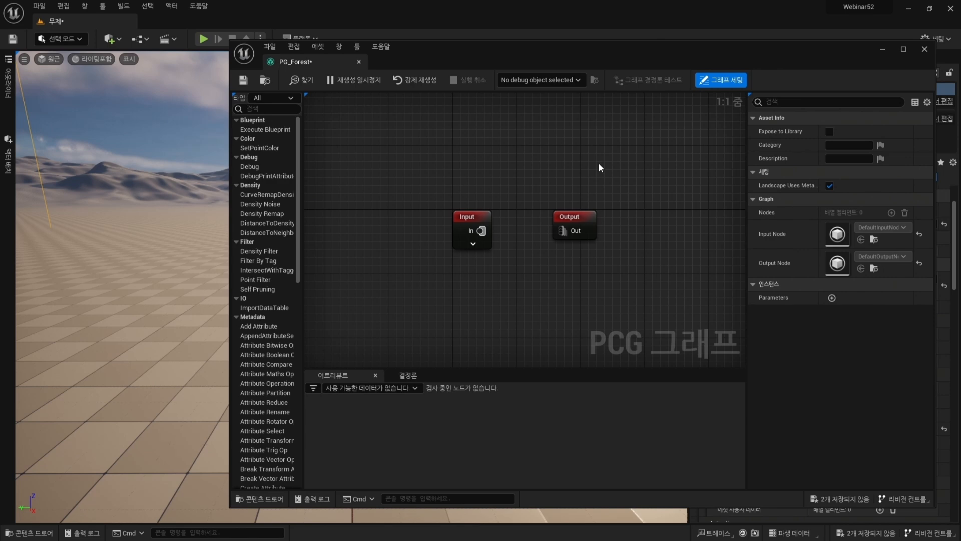
left_click_drag(586, 216, 718, 128)
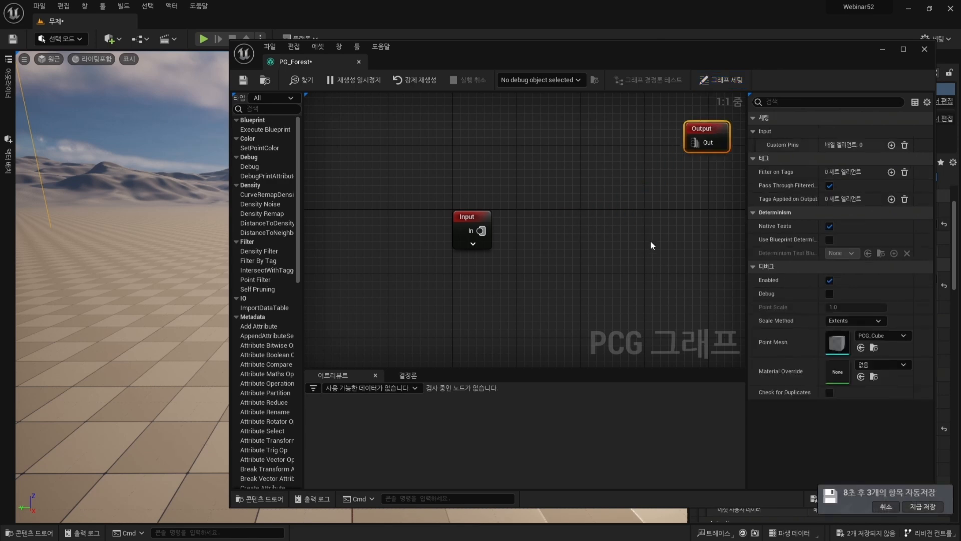
Add a Surface Sampler node to the graph between the Input and Output nodes.
right_click_drag(651, 238, 524, 241)
right_click(459, 234)
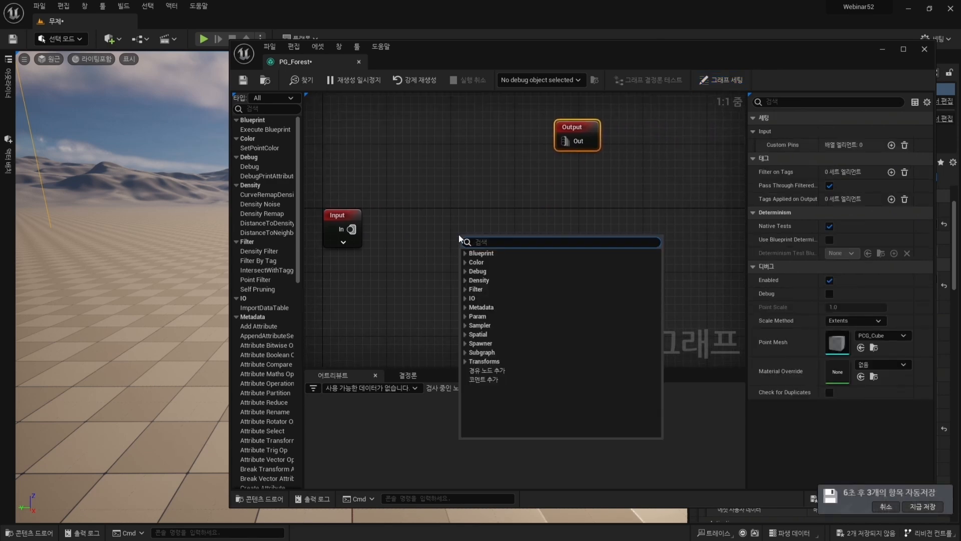
type("su")
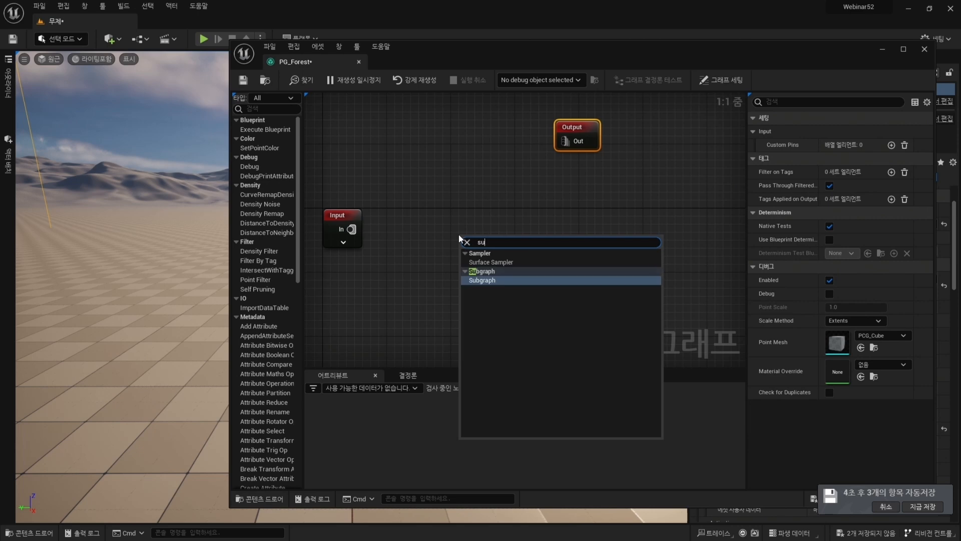
key("Up")
key("Return")
left_click_drag(499, 238, 517, 236)
Expand the Input node, connect its Landscape pin to the Surface Sampler's Surface pin, and space the sampler farther away.
left_click(380, 245)
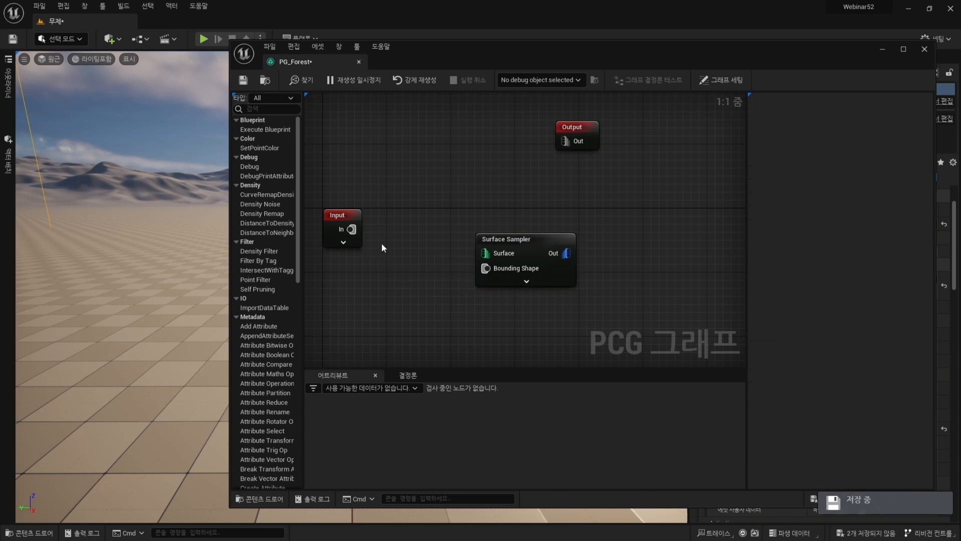
left_click(351, 236)
left_click(343, 242)
left_click_drag(388, 292, 550, 245)
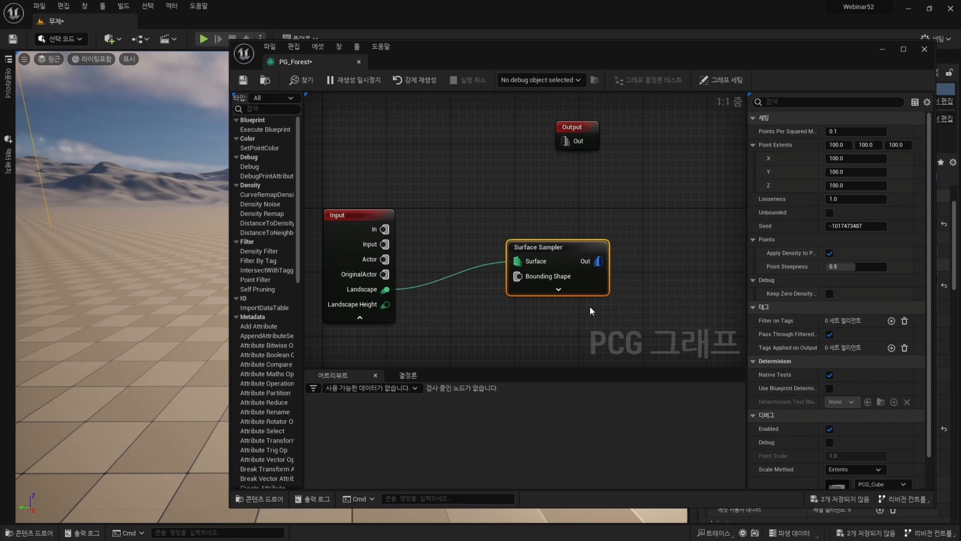
left_click_drag(561, 240, 698, 266)
Turn on debug display for the Surface Sampler node and frame its points in the level beside the graph.
left_click_drag(573, 56, 831, 75)
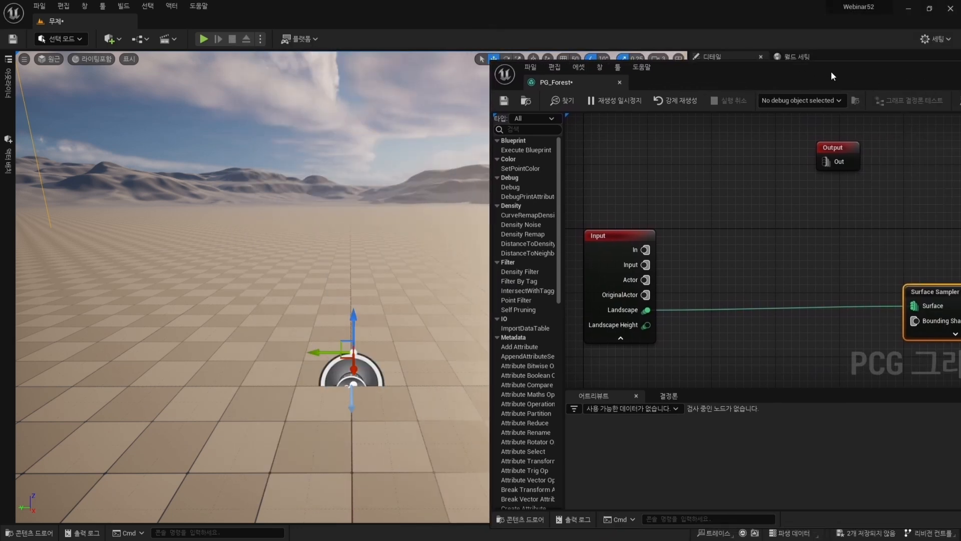
scroll(408, 422, "down", 5)
left_click_drag(412, 422, 417, 457, "alt")
middle_click_drag(408, 415, 475, 401)
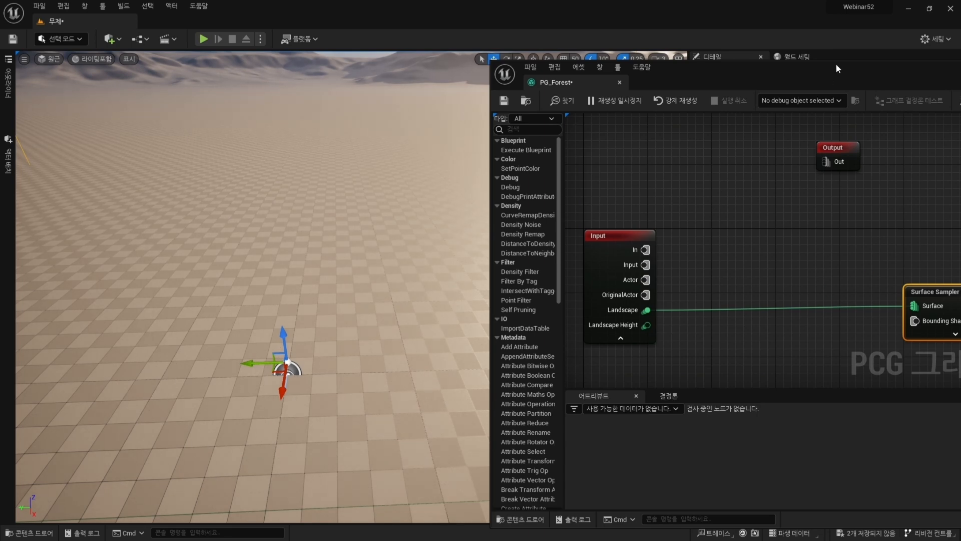
left_click_drag(837, 63, 691, 55)
left_click_drag(721, 243, 803, 343)
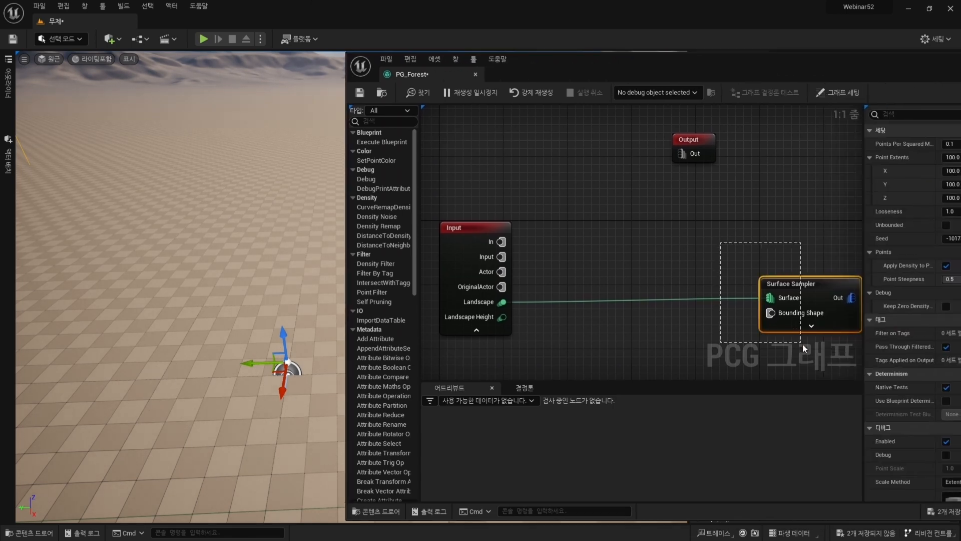
key("d")
scroll(189, 368, "down", 6)
middle_click_drag(181, 437, 185, 452)
scroll(185, 453, "down", 5)
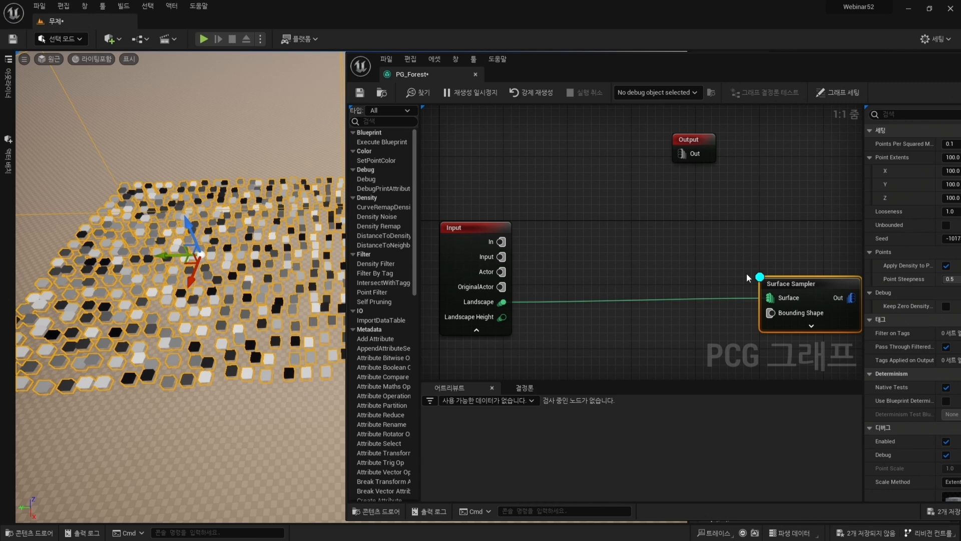
Set the PCGVolume's PCG Component as debug object and inspect the Surface Sampler's point attributes.
right_click_drag(775, 262, 735, 237)
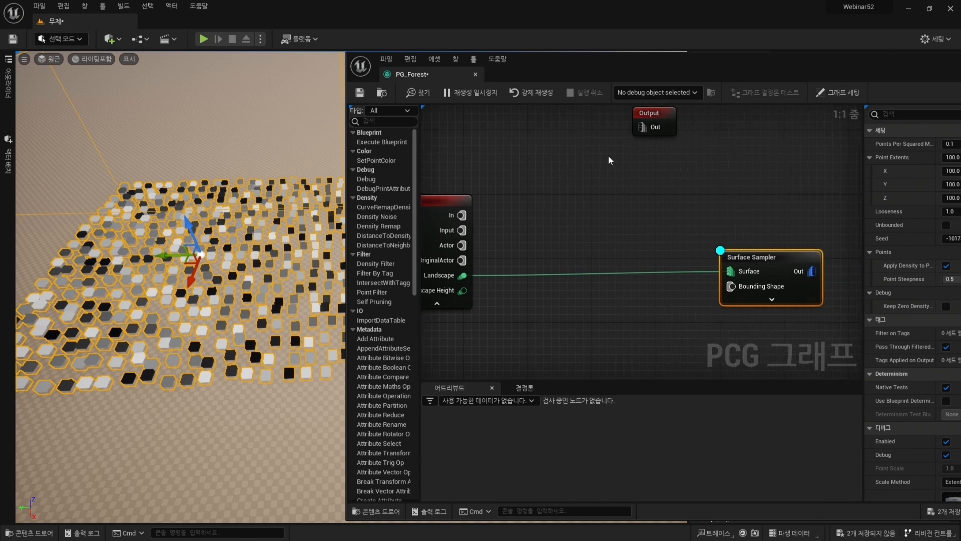
left_click(656, 92)
left_click(637, 115)
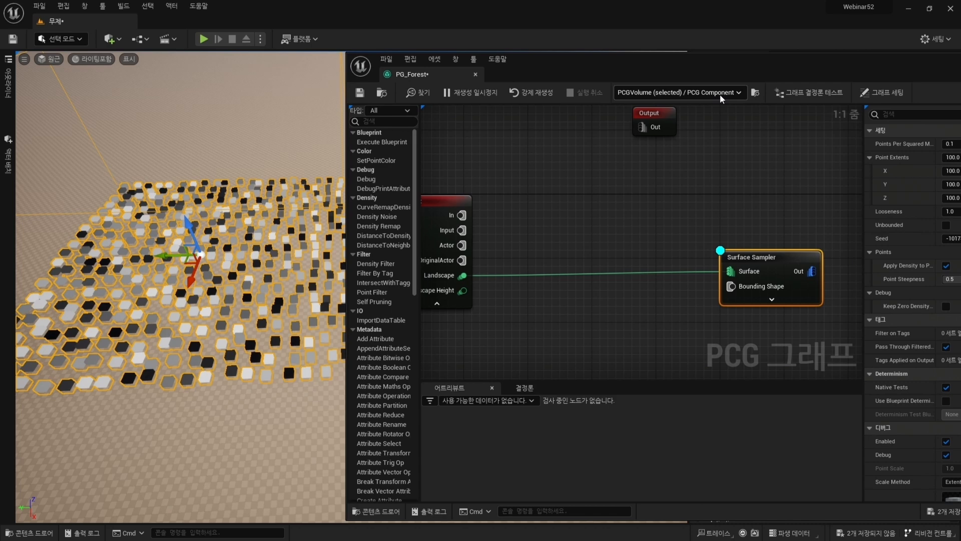
key("a")
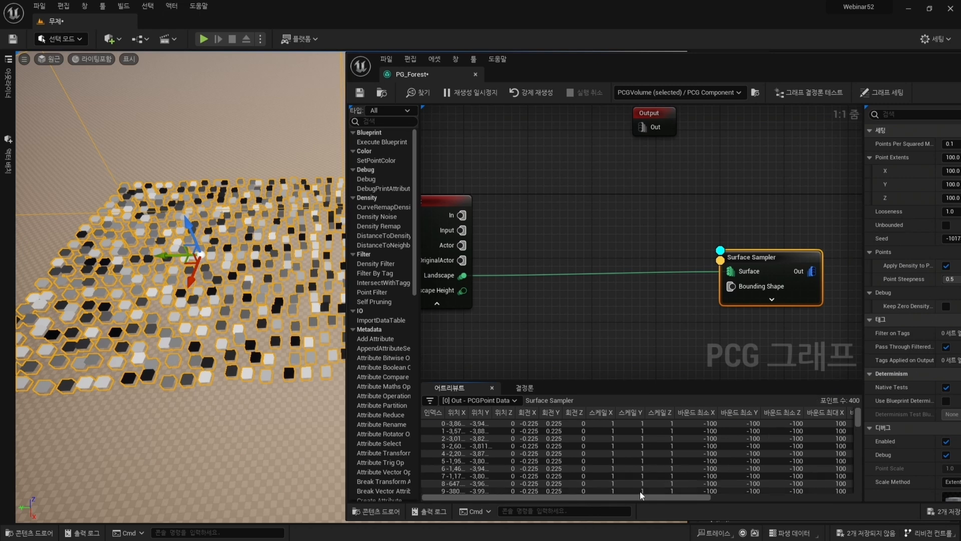
mouse_move(609, 498)
left_mouse_down()
mouse_move(751, 498)
mouse_move(614, 497)
left_mouse_up()
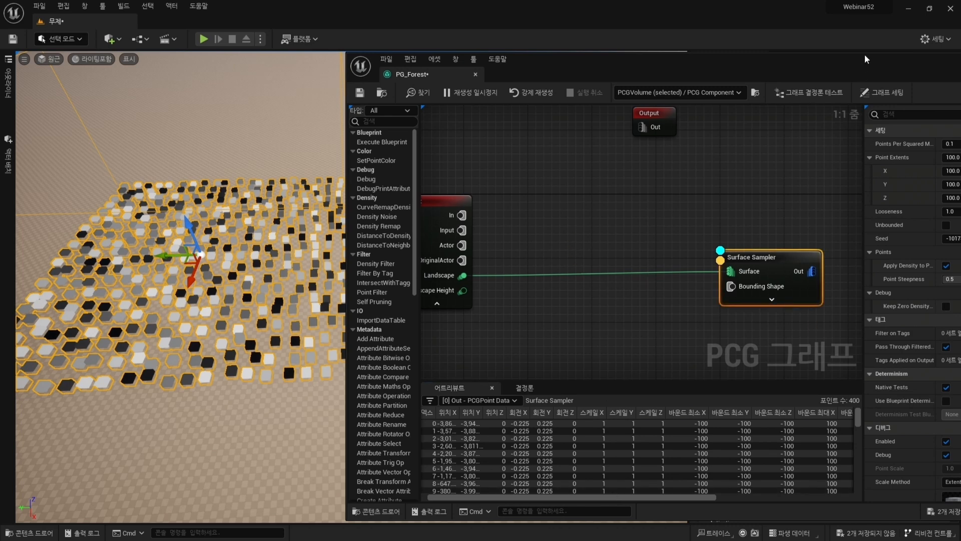
Set the Surface Sampler's Looseness to 0 and view the point layout in the level.
left_click_drag(866, 64, 745, 56)
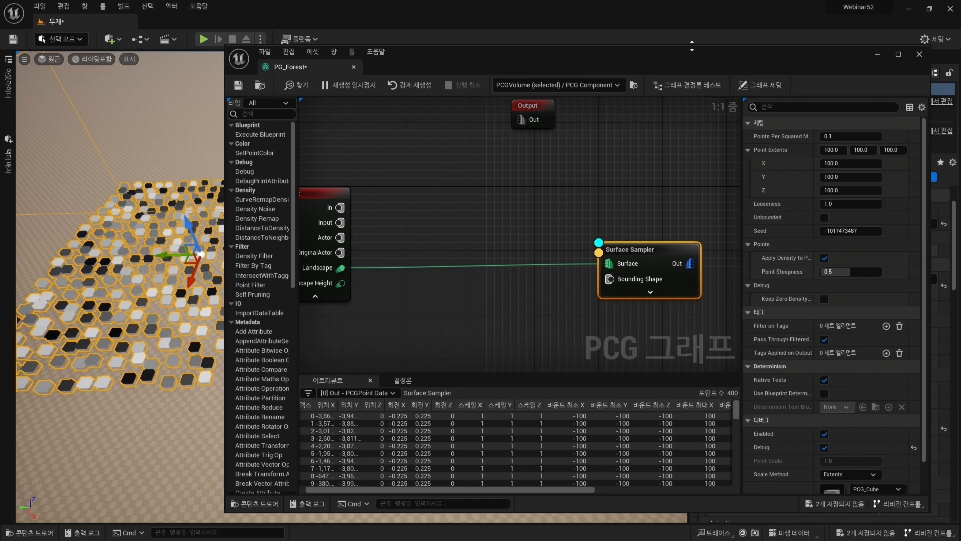
left_click_drag(723, 54, 780, 50)
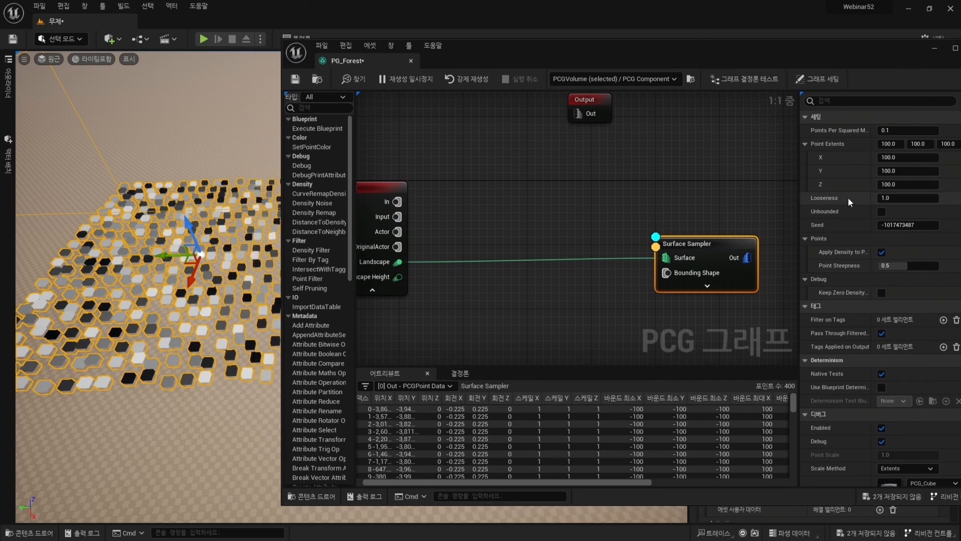
left_click(896, 199)
type("0")
key("Return")
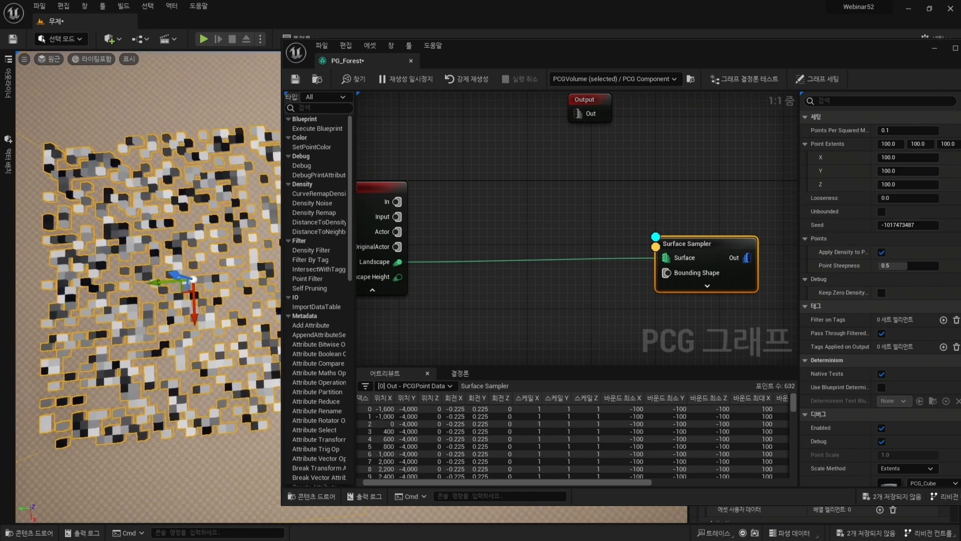
mouse_move(150, 280)
right_mouse_down()
mouse_move(165, 280)
mouse_move(163, 300)
mouse_move(141, 296)
right_mouse_up()
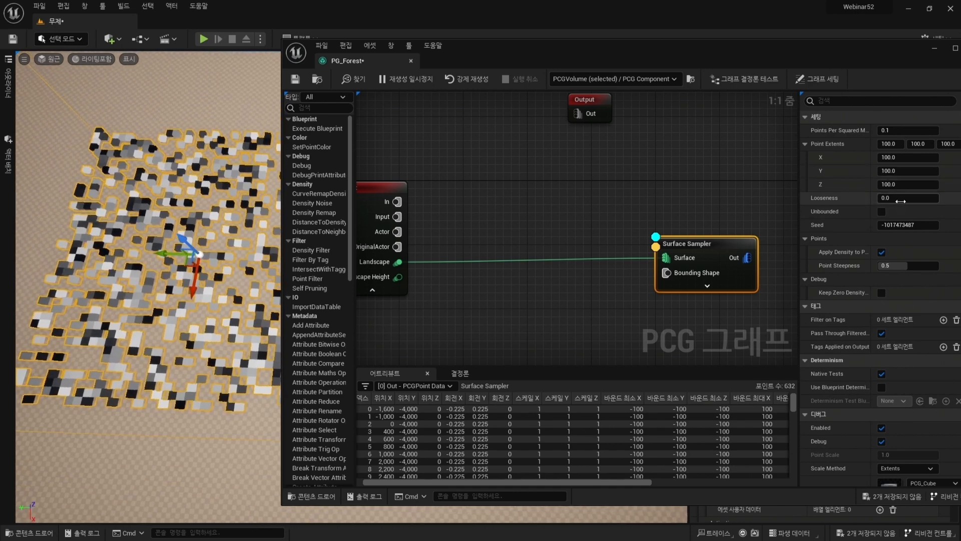
Try Looseness values of 1 and 2 on the Surface Sampler to compare the point spacing.
left_click(902, 198)
type("1")
key("Return")
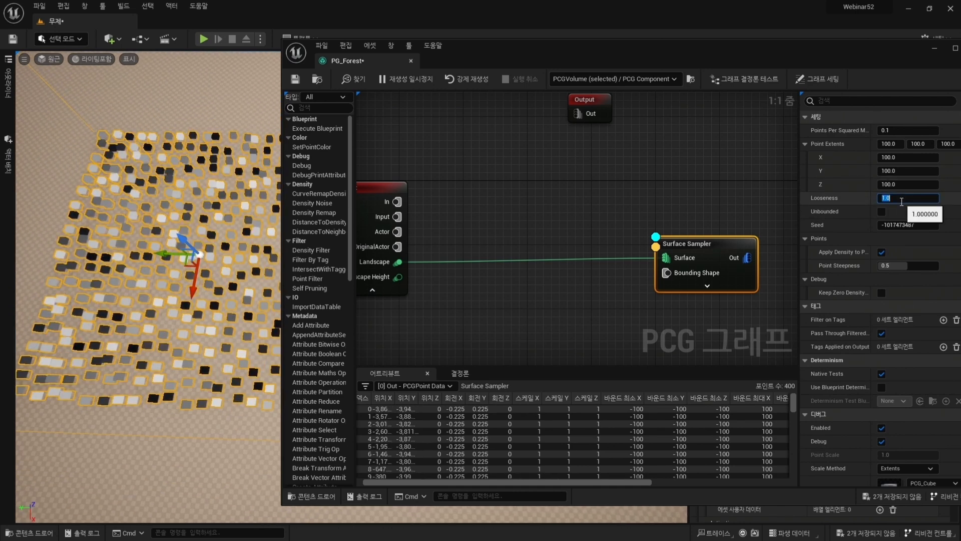
type("2")
key("Return")
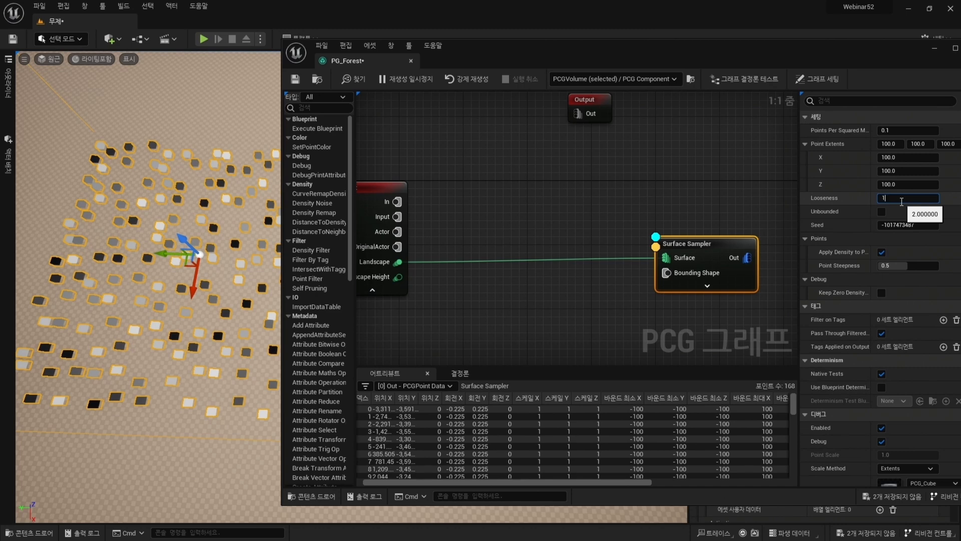
Set the Surface Sampler's Looseness to 1.
type("1")
key("Return")
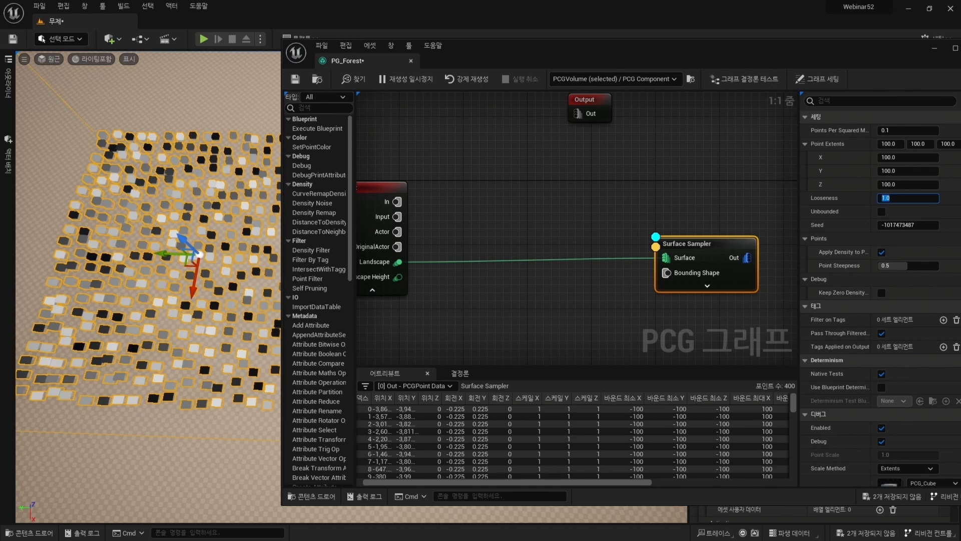
Add a Transform Points node after the Surface Sampler and connect the sampler's Out to its In.
right_click_drag(707, 330, 423, 286)
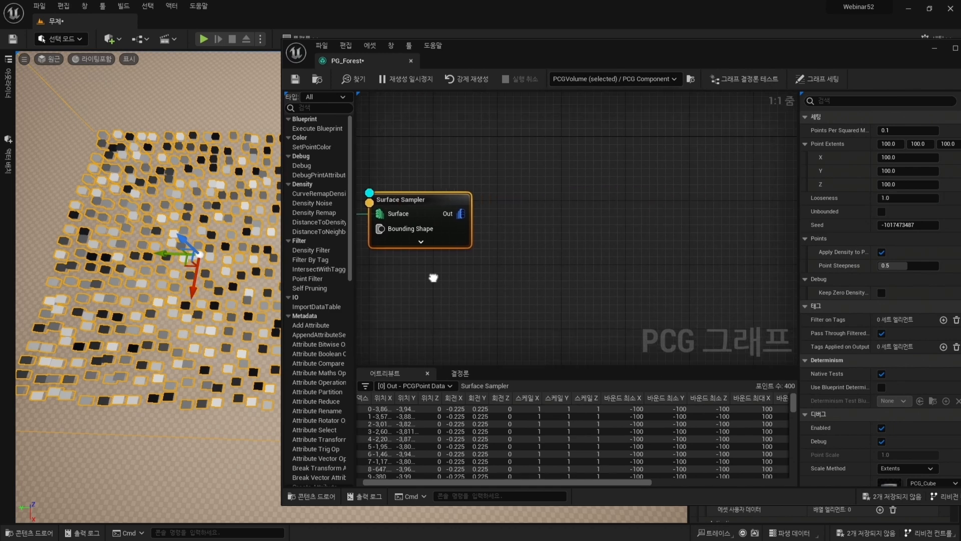
right_click(522, 204)
type("trans")
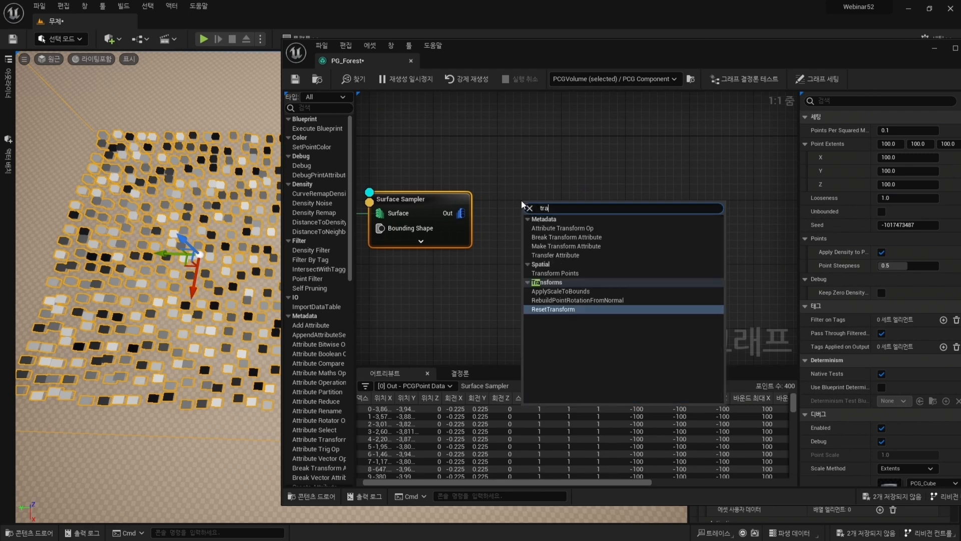
left_click(561, 273)
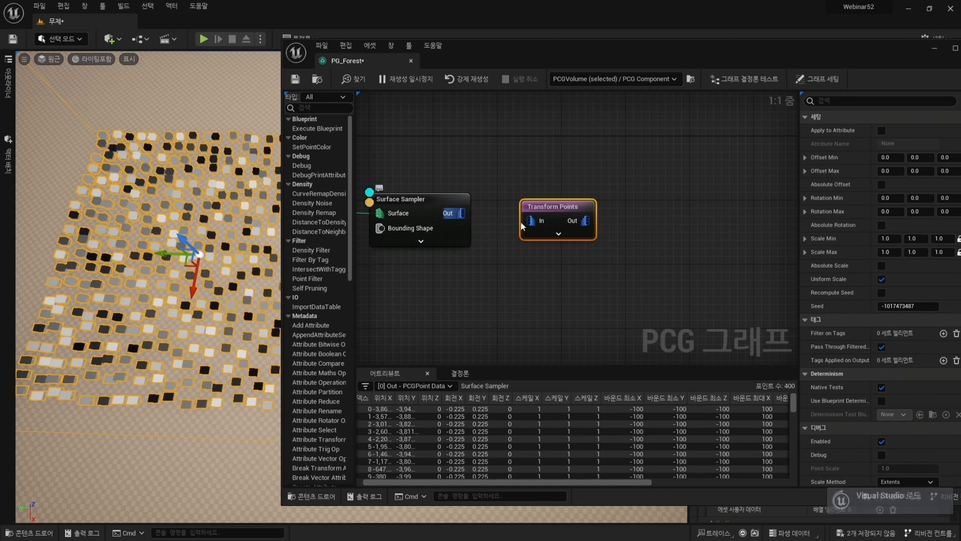
left_click_drag(460, 214, 567, 203)
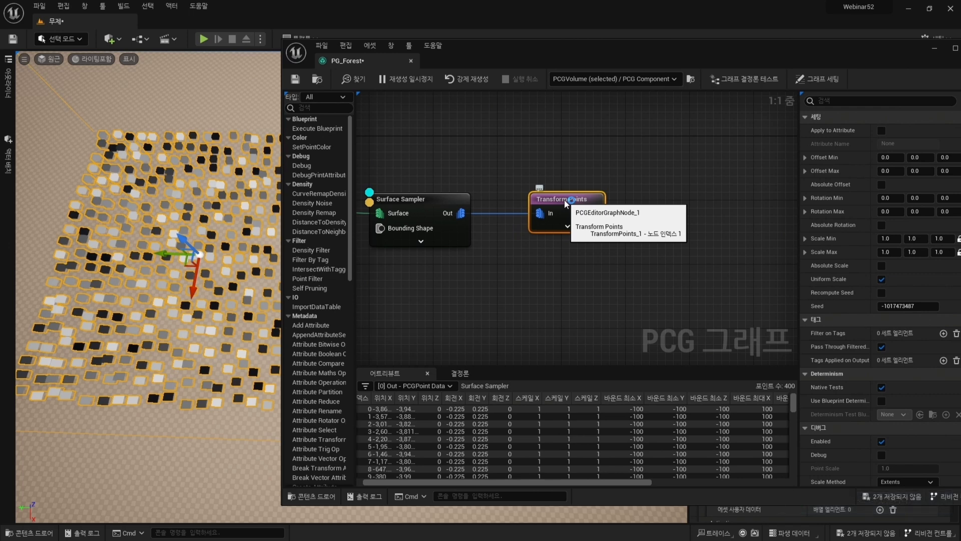
Set the Transform Points node's Rotation Max Z to 360 and switch the debug display from the Surface Sampler to this node.
left_click(946, 211)
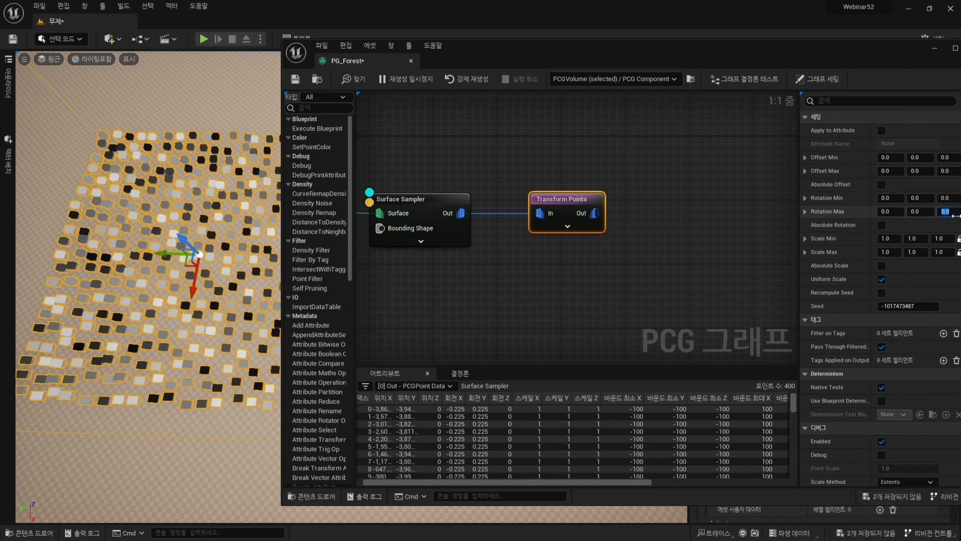
type("360")
key("Return")
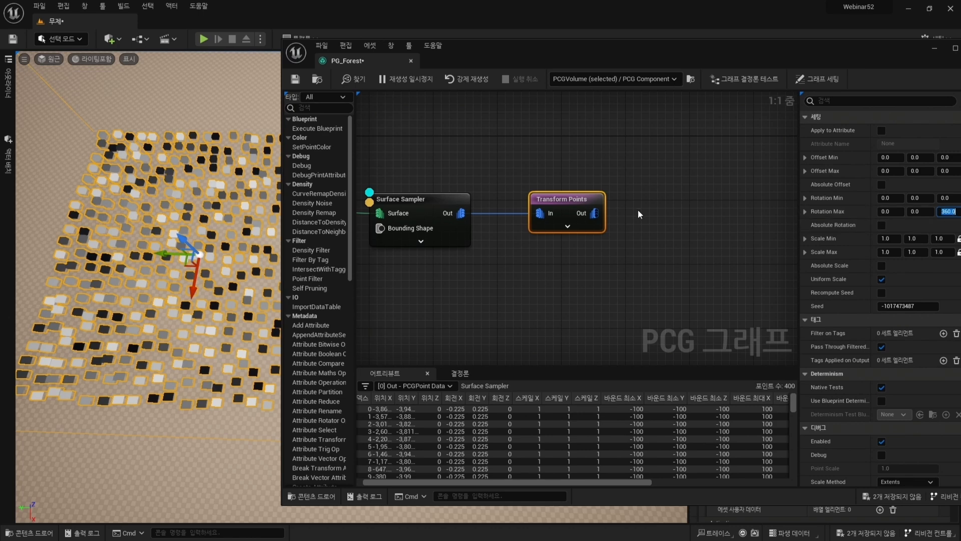
left_click_drag(523, 145, 601, 242)
left_click(590, 222)
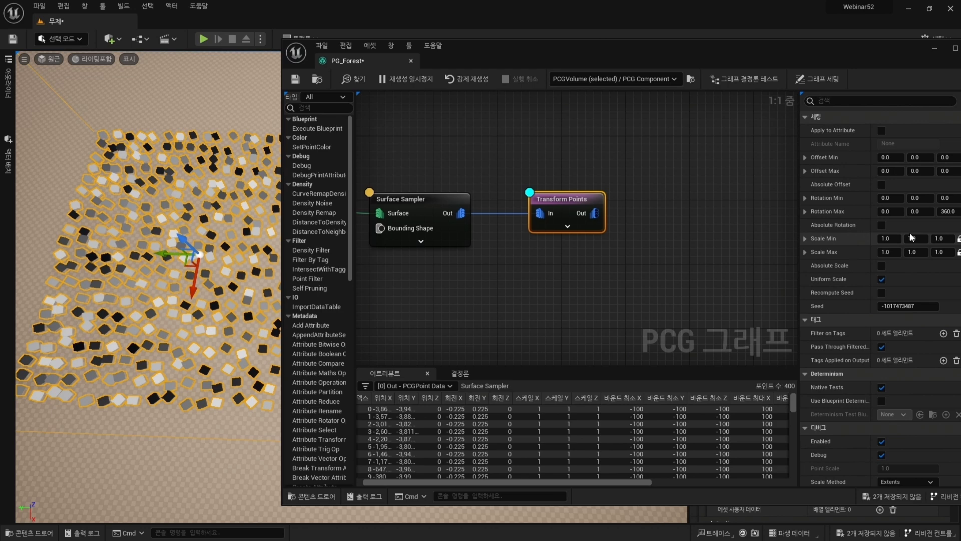
Enable Absolute Rotation on Transform Points and set Scale Min to 0.7 and Scale Max to 1.2.
left_click(882, 226)
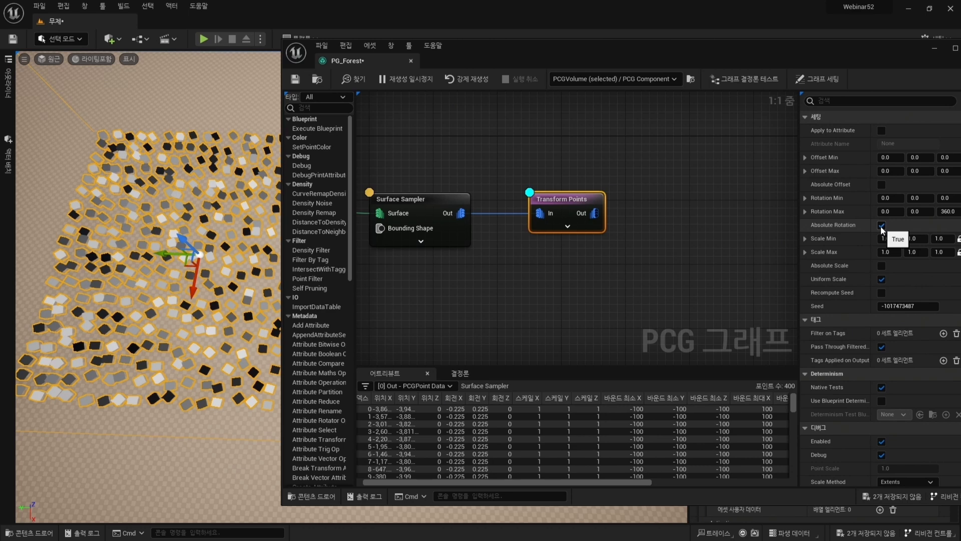
left_click(895, 238)
type("0.7")
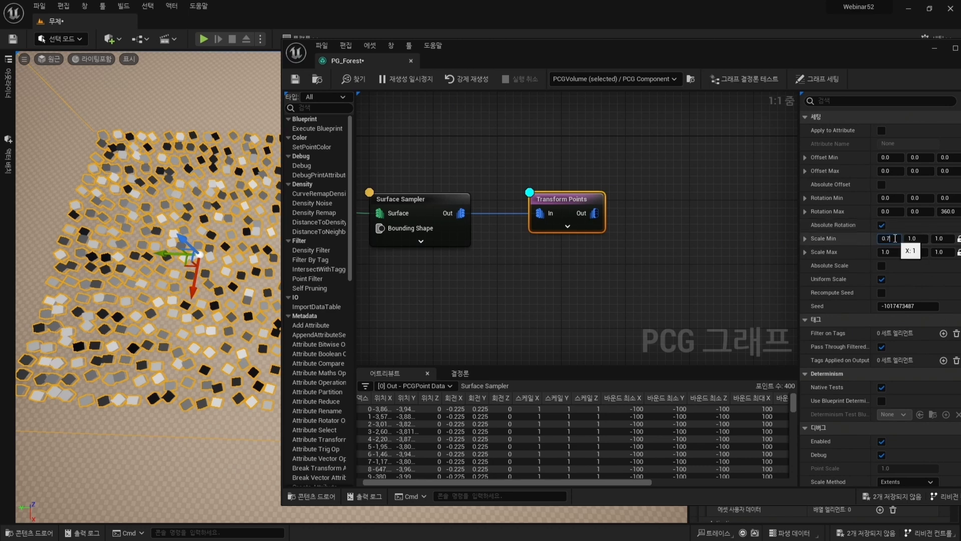
key("Tab")
key("Tab")
key("Tab")
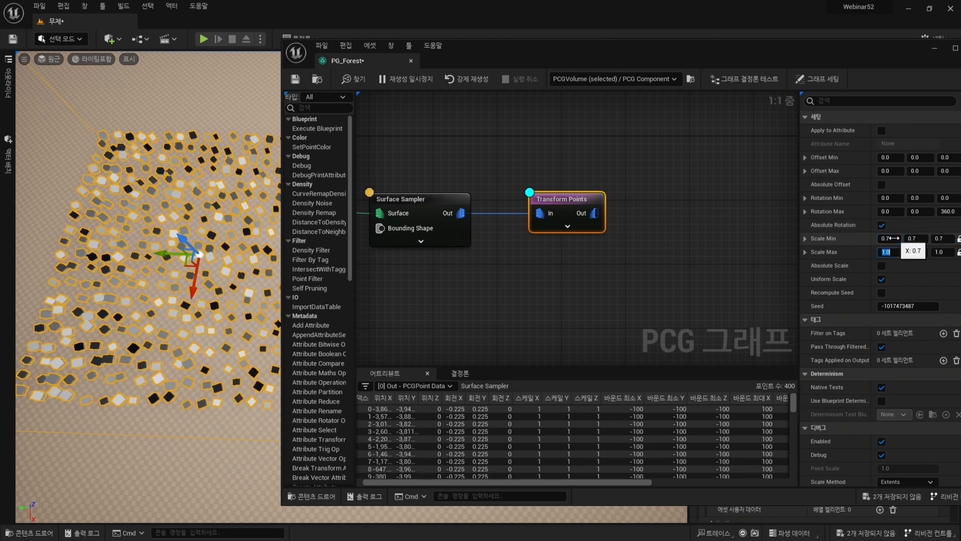
key("Return")
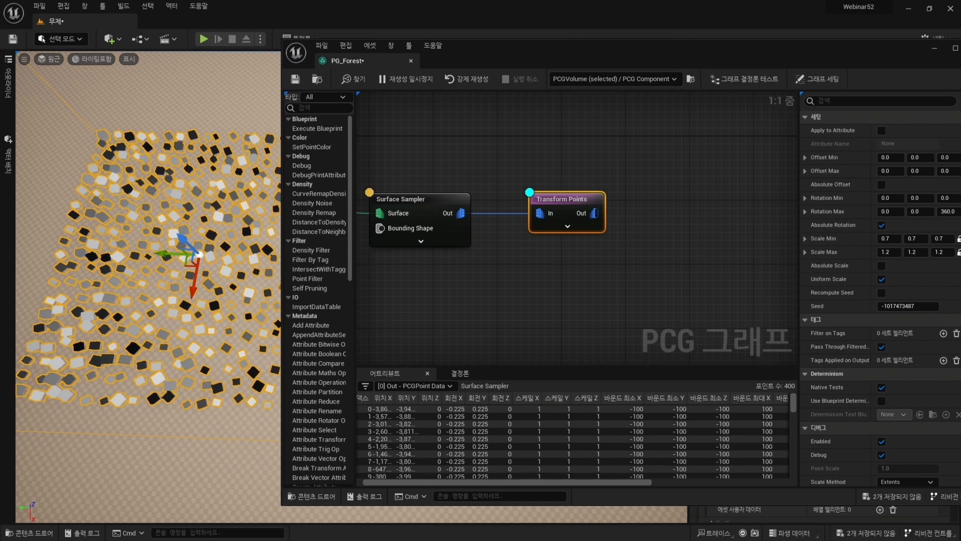
Add a Static Mesh Spawner node and connect the Transform Points output to its input.
right_click_drag(700, 276, 540, 240)
right_click(548, 225)
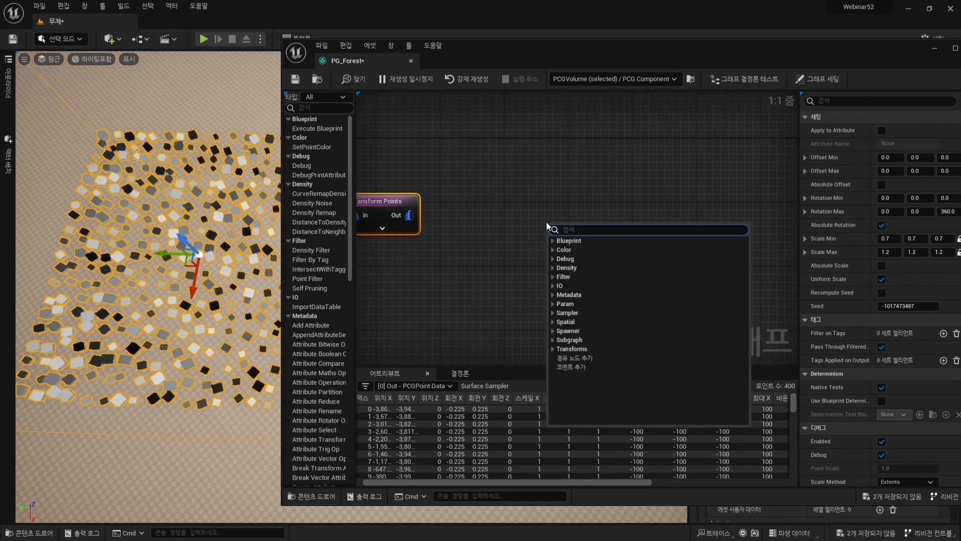
type("sta")
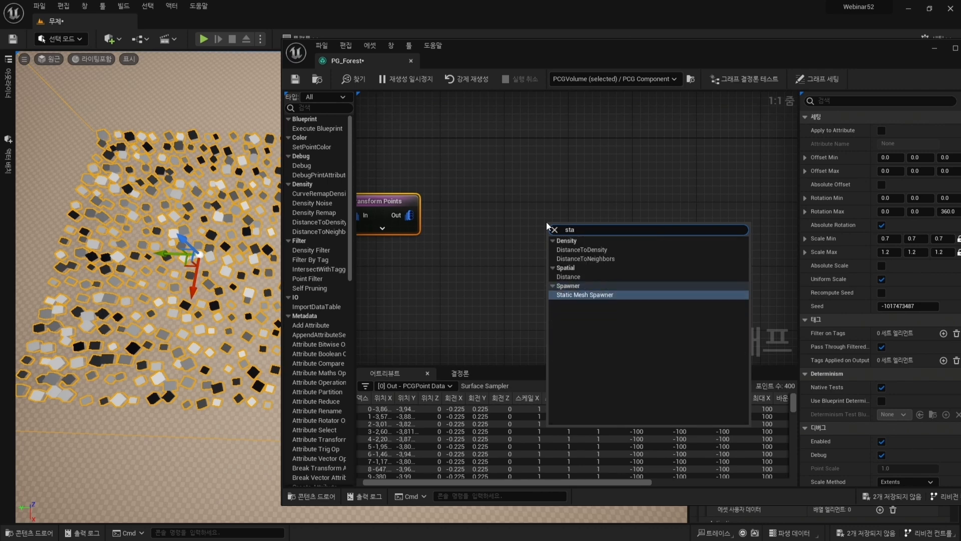
key("Return")
left_click_drag(410, 215, 725, 189)
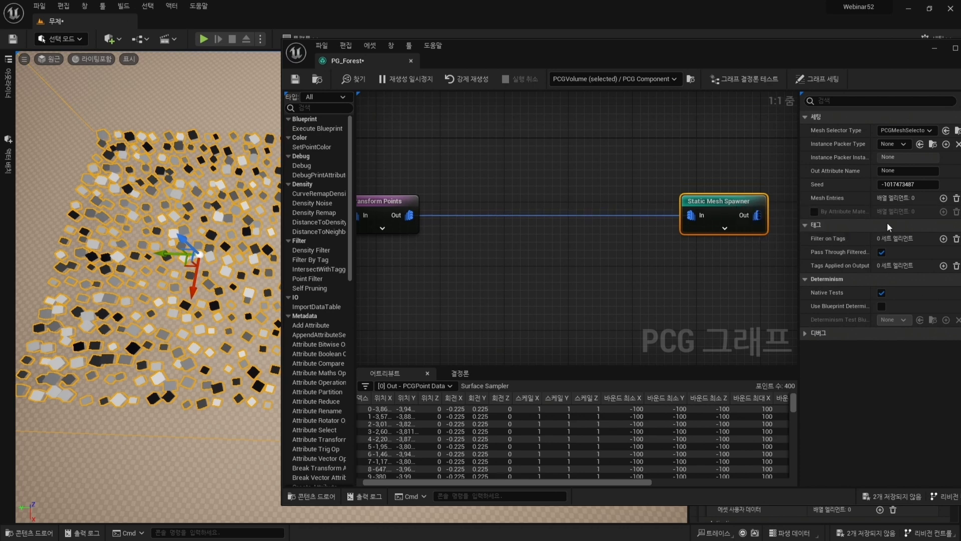
Add one mesh entry to the Static Mesh Spawner and expand its Descriptor settings.
left_click(943, 198)
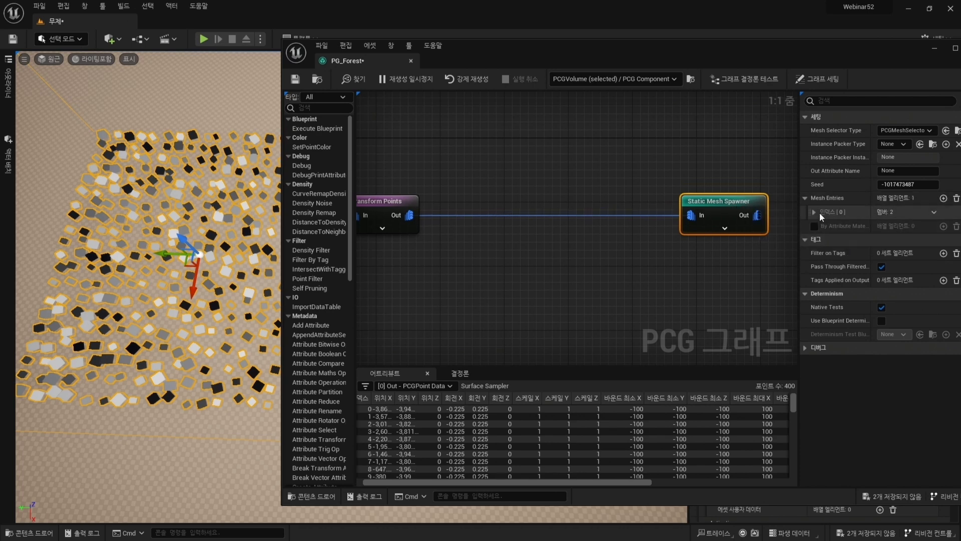
left_click(817, 212)
left_click(821, 226)
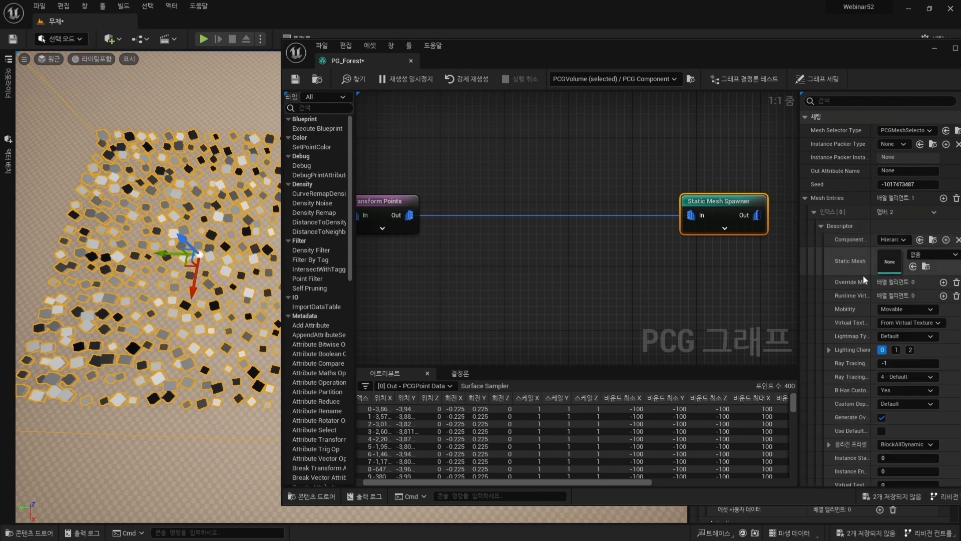
Assign SM_EuropeanHornbeam_Forest_03_PP from the EuropeanHornbeam folder as the entry's static mesh, filtering the content by static meshes.
scroll(861, 273, "down", 2)
key("ctrl+space")
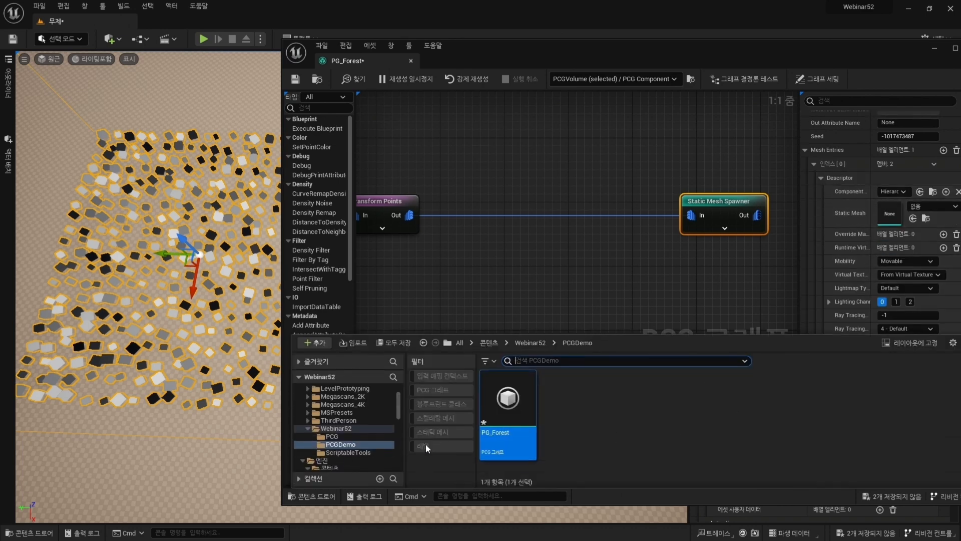
left_click(432, 431)
scroll(361, 429, "up", 3)
left_click(365, 430)
scroll(601, 436, "down", 2)
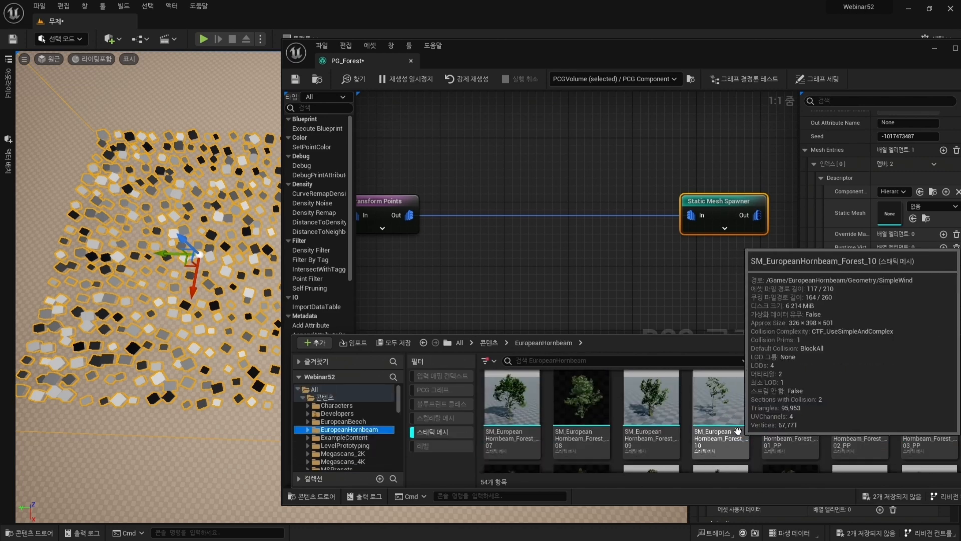
scroll(801, 426, "down", 1)
left_click(935, 390)
left_click_drag(935, 390, 899, 211)
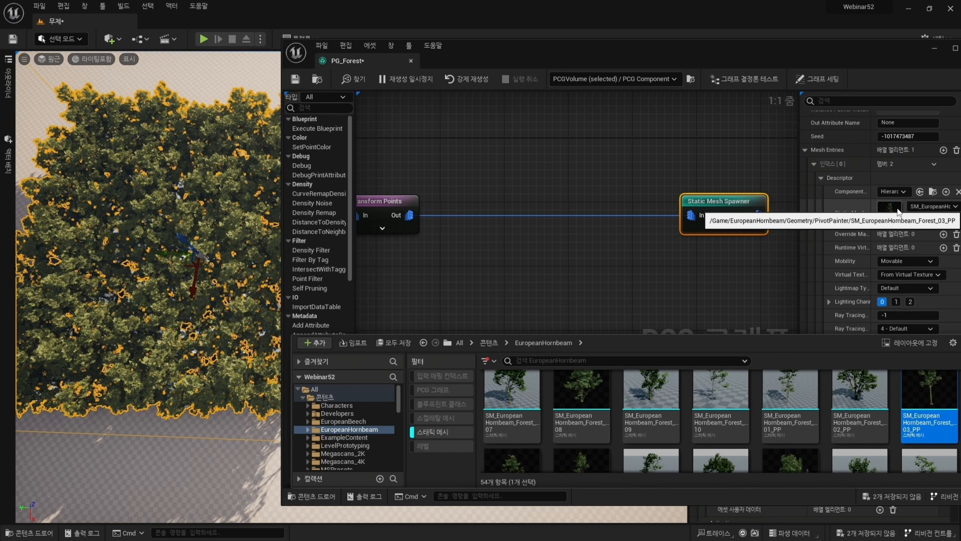
Examine the spawned trees in the level from several viewpoints, moving the graph window aside and back.
left_click_drag(470, 49, 755, 56)
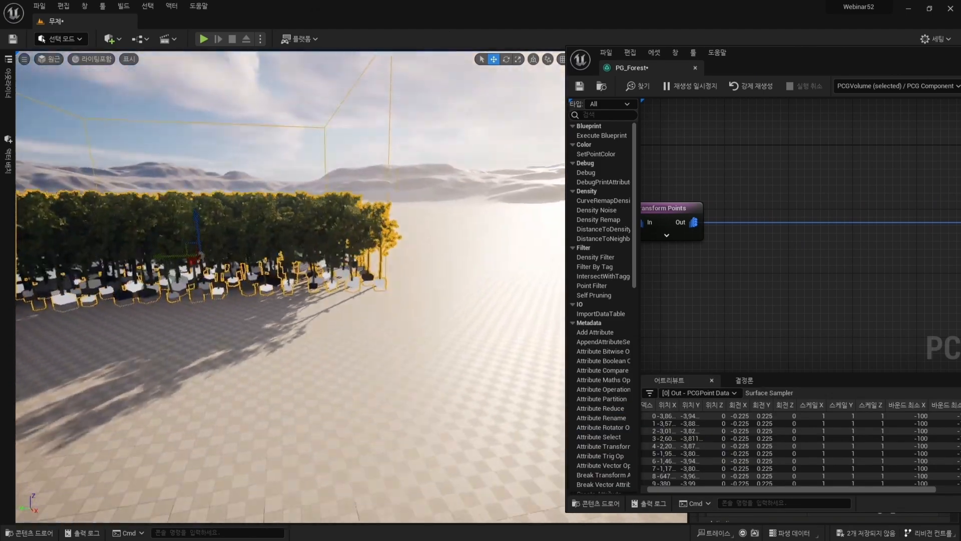
right_click_drag(300, 280, 205, 310)
right_click_drag(332, 370, 331, 370)
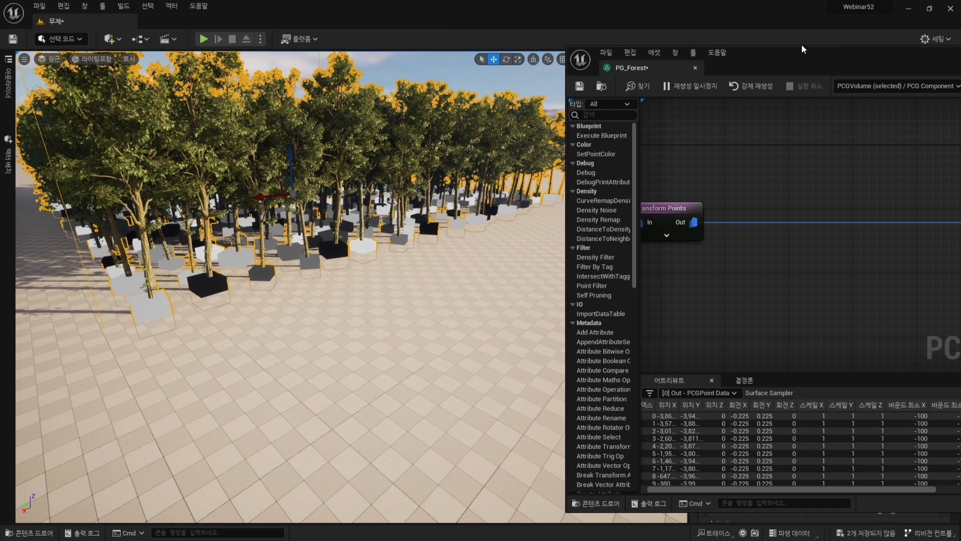
left_click_drag(805, 49, 458, 34)
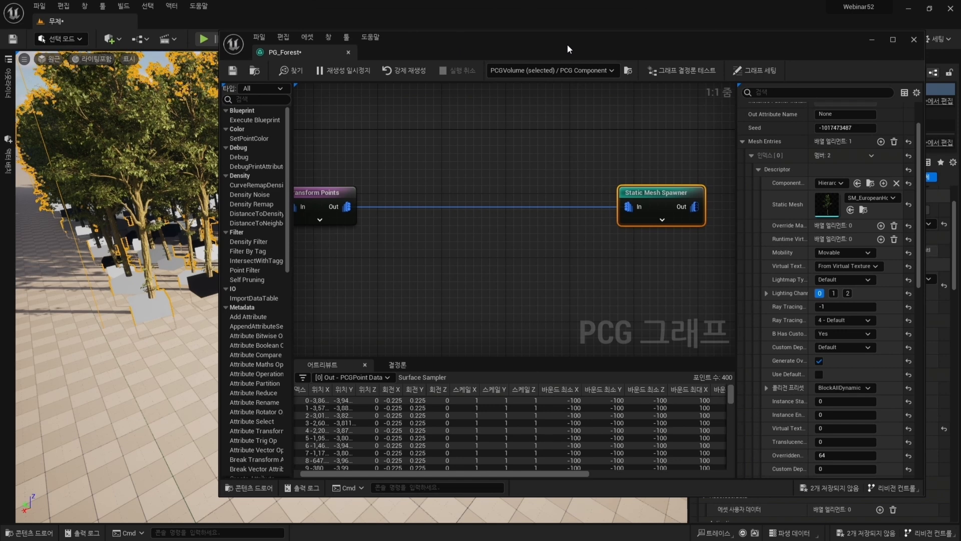
Add a new graph parameter to PG_Forest in the graph settings and name it TreeDensity.
left_click(756, 71)
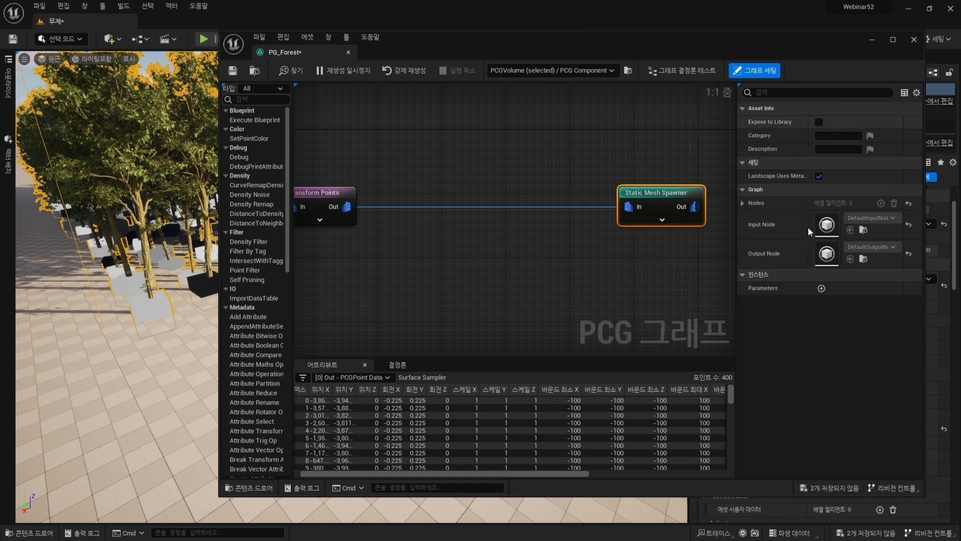
left_click(822, 288)
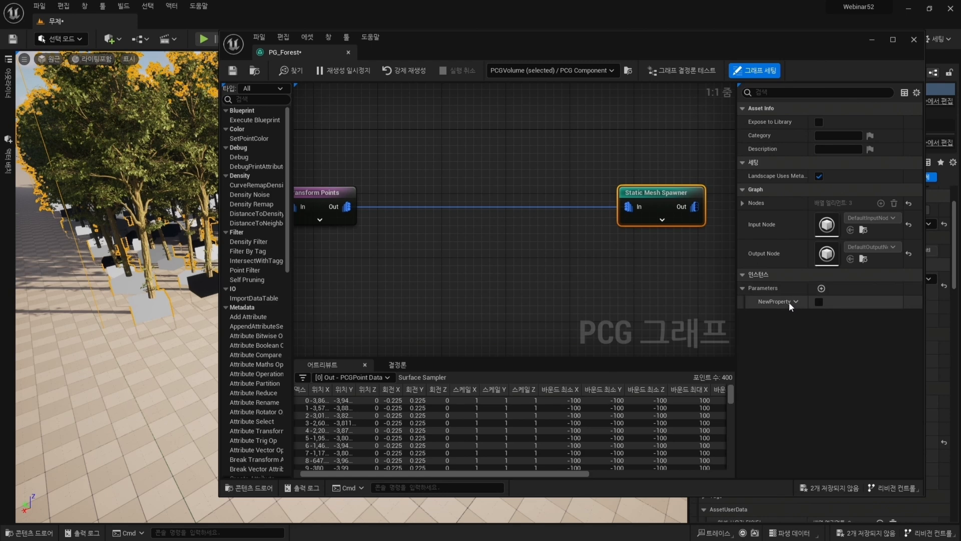
left_click(794, 300)
left_click(800, 336)
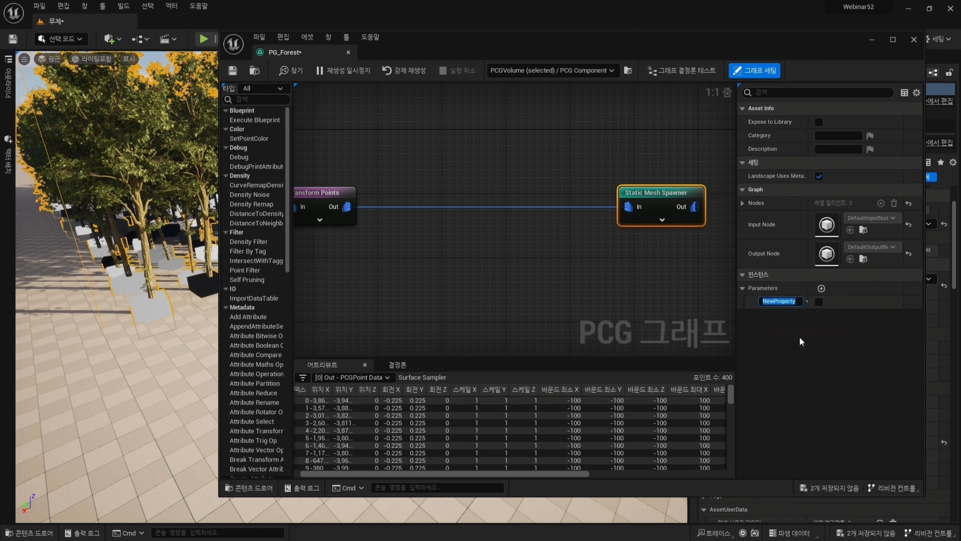
type("Tree")
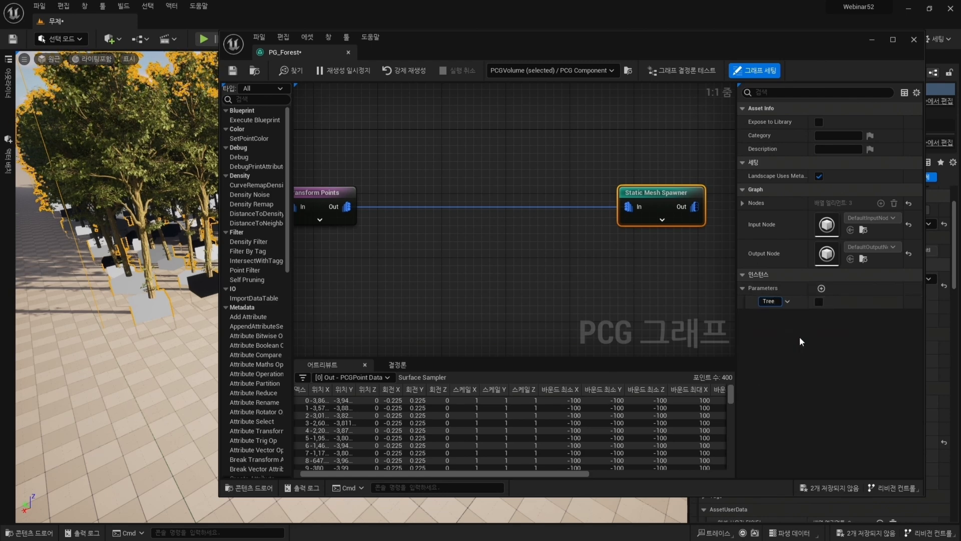
type("Density")
key("Return")
Change the TreeDensity parameter to a decimal number type and set its default value to 0.1.
left_click(794, 302)
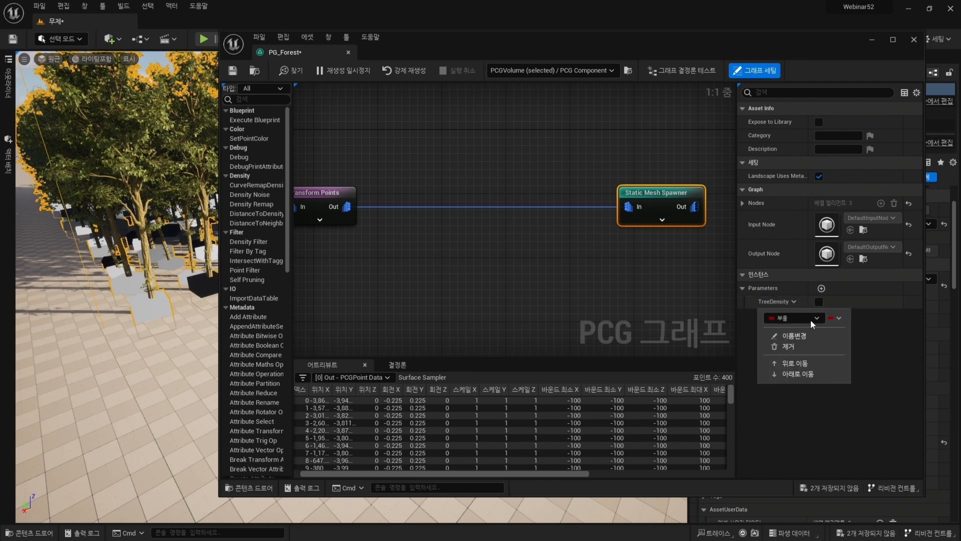
left_click(810, 319)
left_click(793, 155)
left_click(842, 302)
type("0.1")
key("Return")
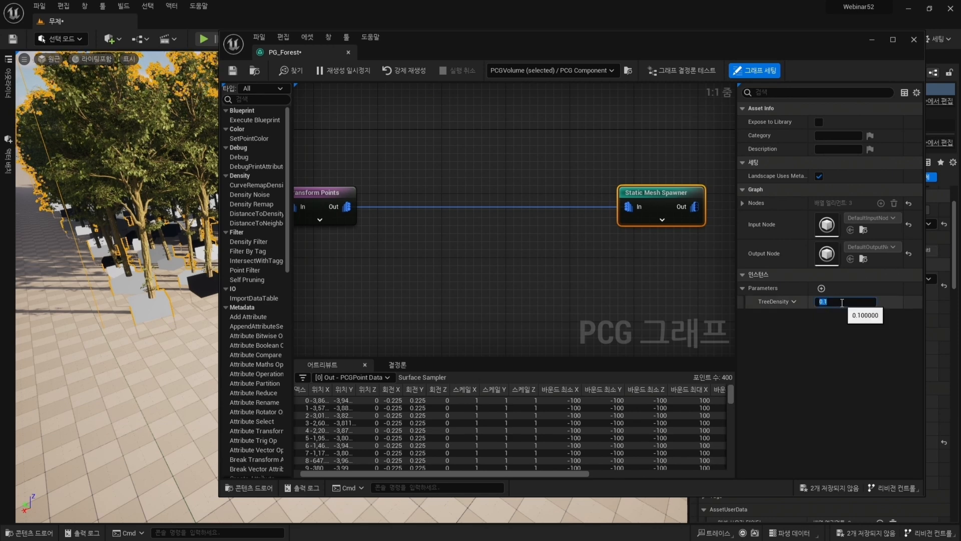
left_click(811, 349)
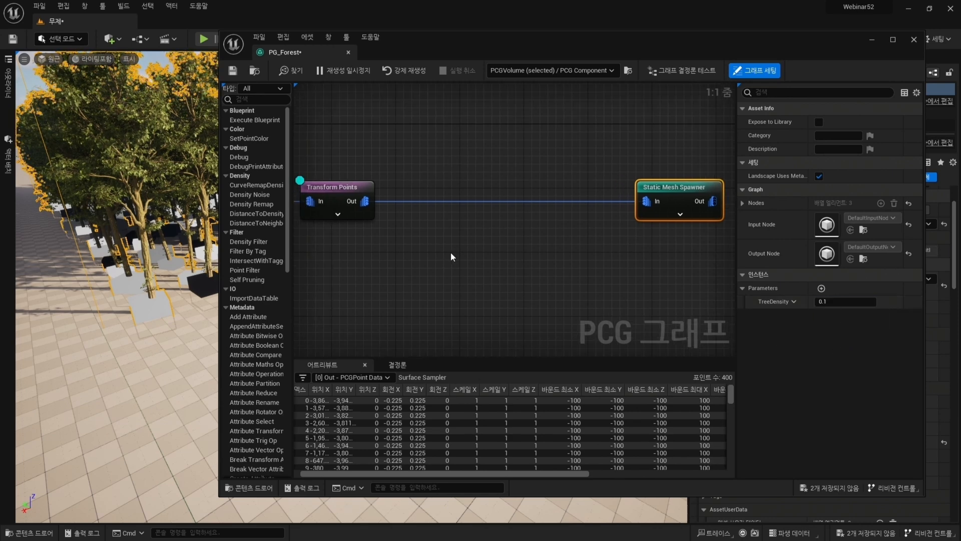
Add a Get TreeDensity node to the graph and place it in front of the Surface Sampler.
right_click_drag(413, 251, 513, 233)
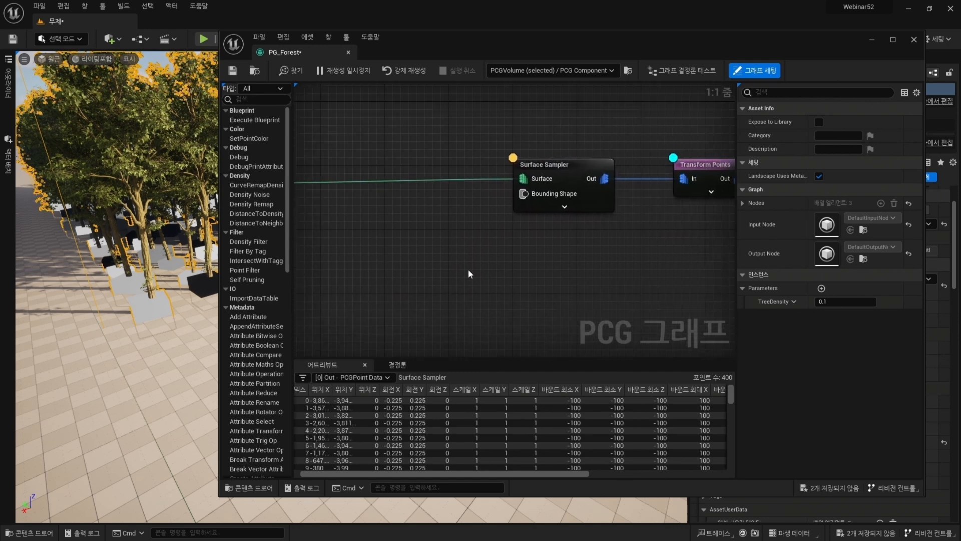
right_click(467, 271)
type("tree")
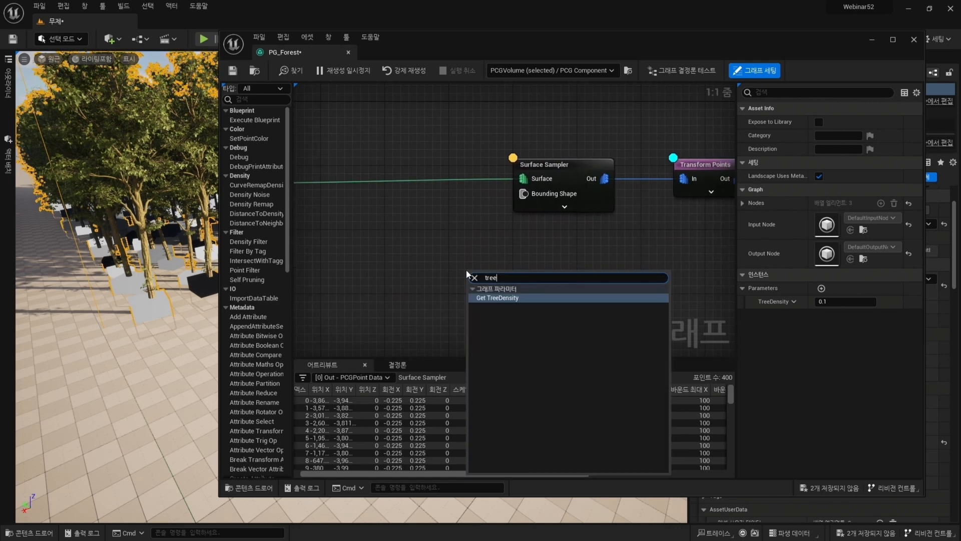
key("Return")
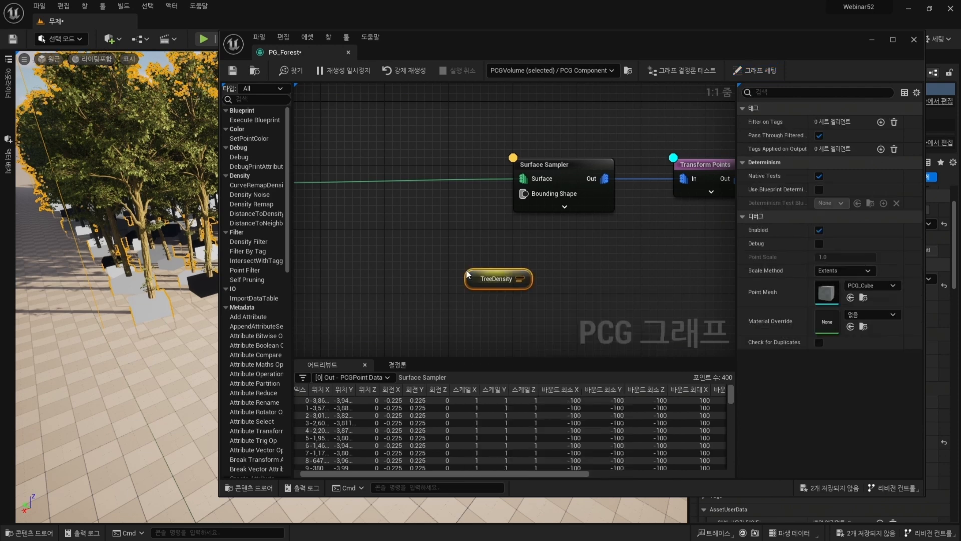
left_click_drag(469, 281, 369, 245)
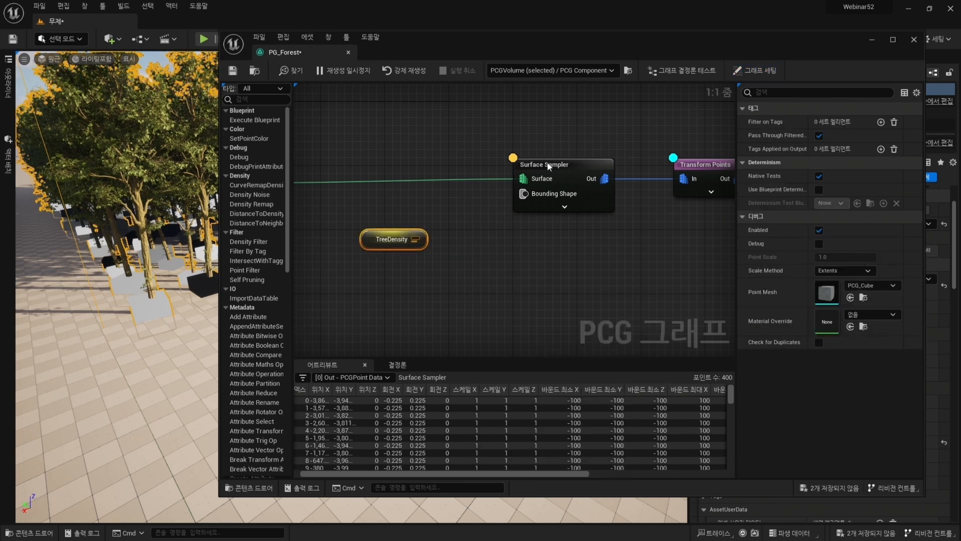
Connect the TreeDensity node to the Surface Sampler's Points Per Squared Meter input and collapse the unused pins.
left_click(565, 206)
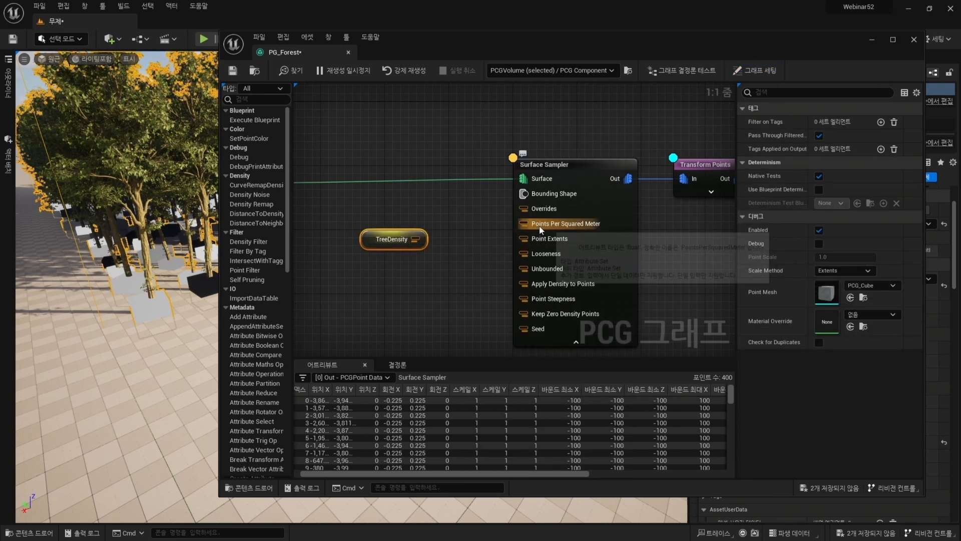
left_click_drag(415, 240, 535, 225)
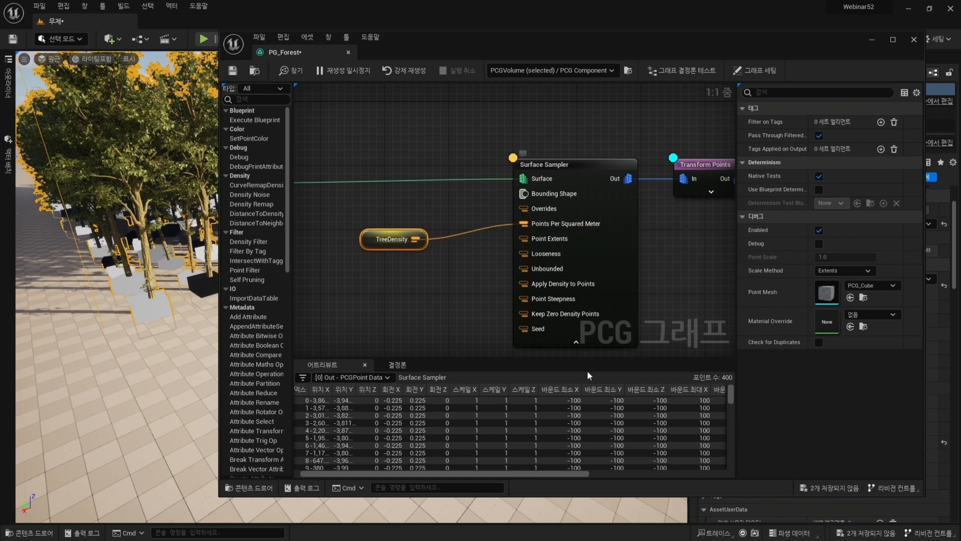
left_click(576, 343)
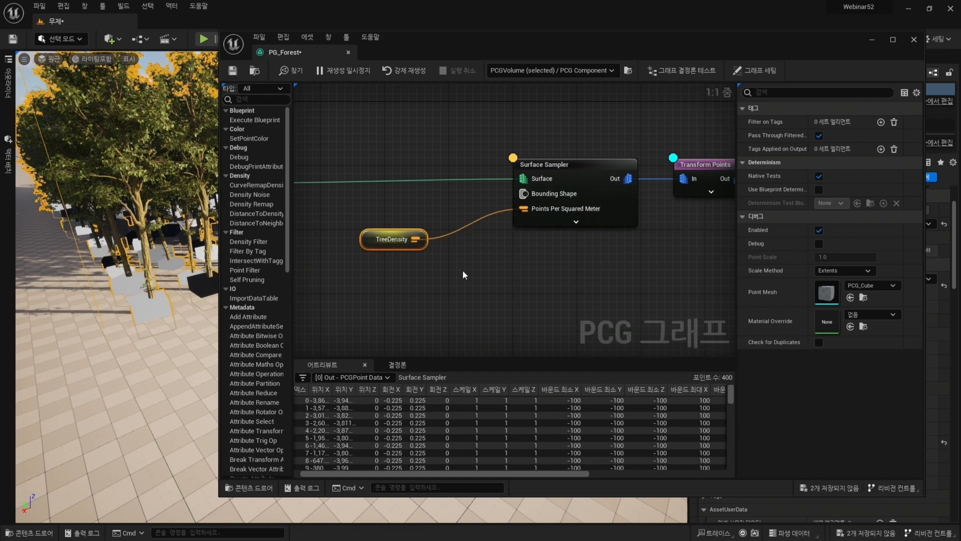
Override Tree Density with 0.05 on the PCGVolume and check the trees in the level from several angles.
left_click_drag(437, 41, 960, 120)
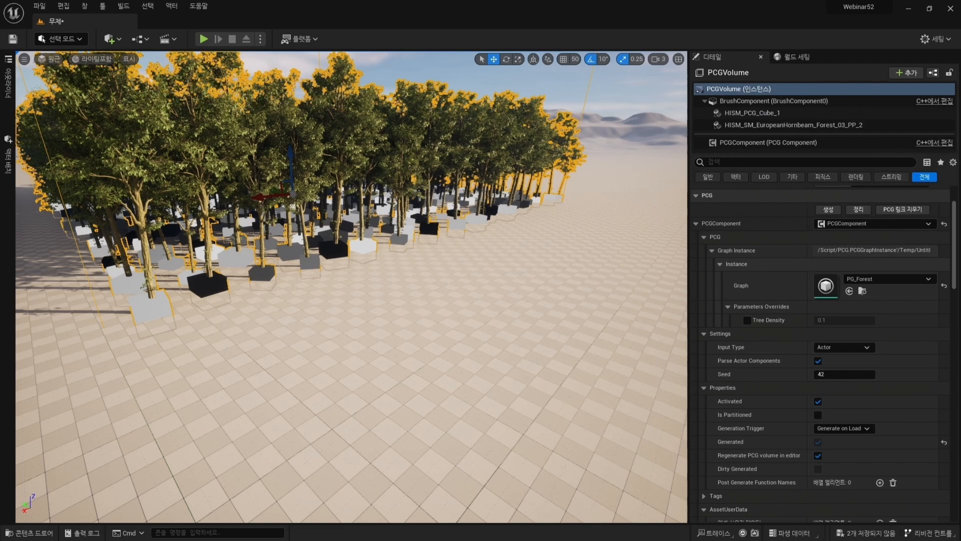
right_click_drag(490, 302, 467, 320)
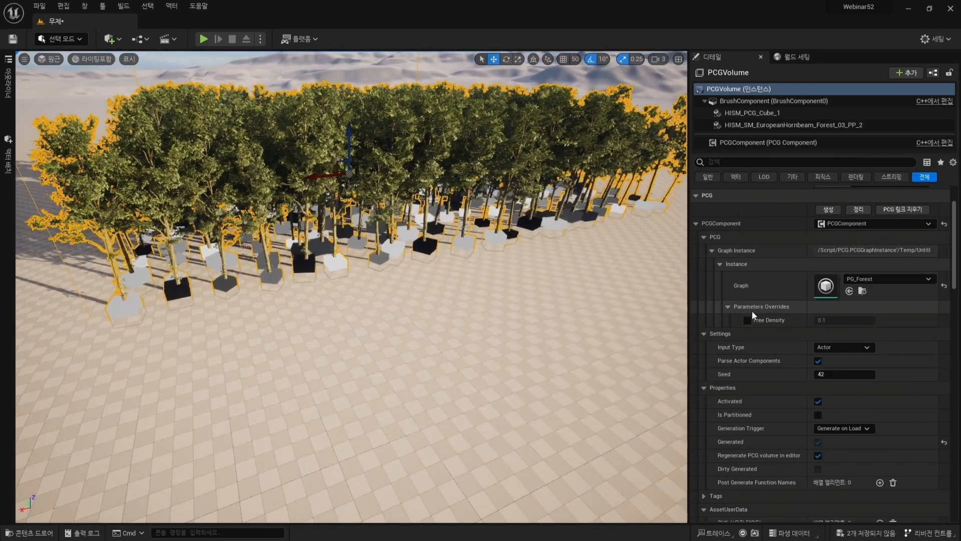
left_click(747, 320)
left_click(832, 322)
type("0.05")
key("Return")
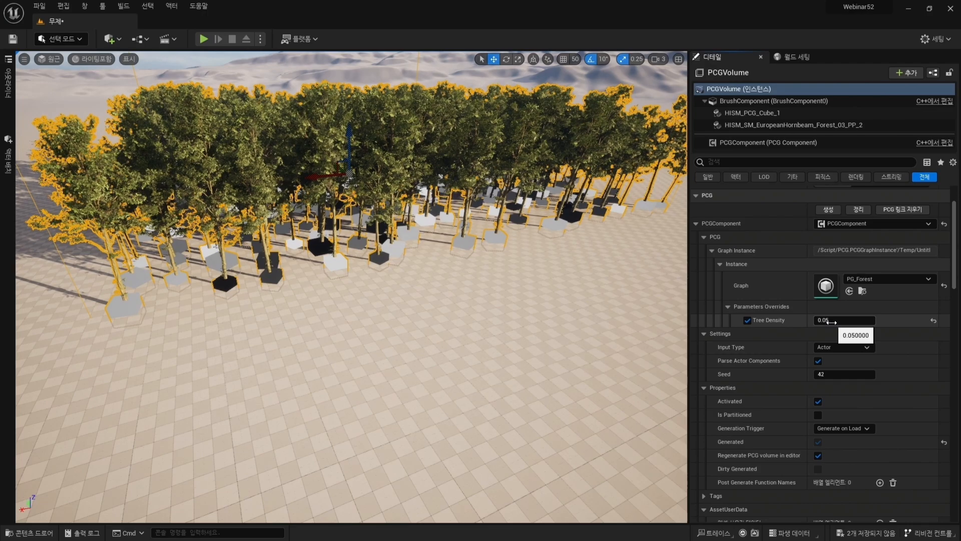
left_click_drag(450, 280, 496, 321, "alt")
left_click_drag(444, 337, 444, 410, "alt")
scroll(444, 337, "down", 4)
left_click_drag(444, 337, 441, 260, "alt")
Branch a Bounds Modifier node off the Transform Points output and move the Static Mesh Spawner farther along.
left_click_drag(960, 134, 666, 63)
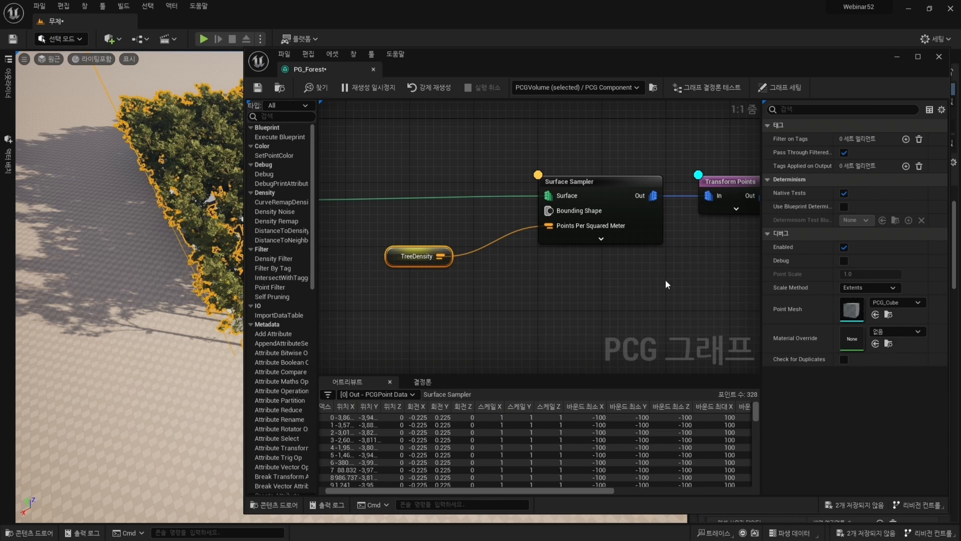
right_click_drag(663, 280, 561, 273)
left_click_drag(455, 227, 519, 269)
type("bounds")
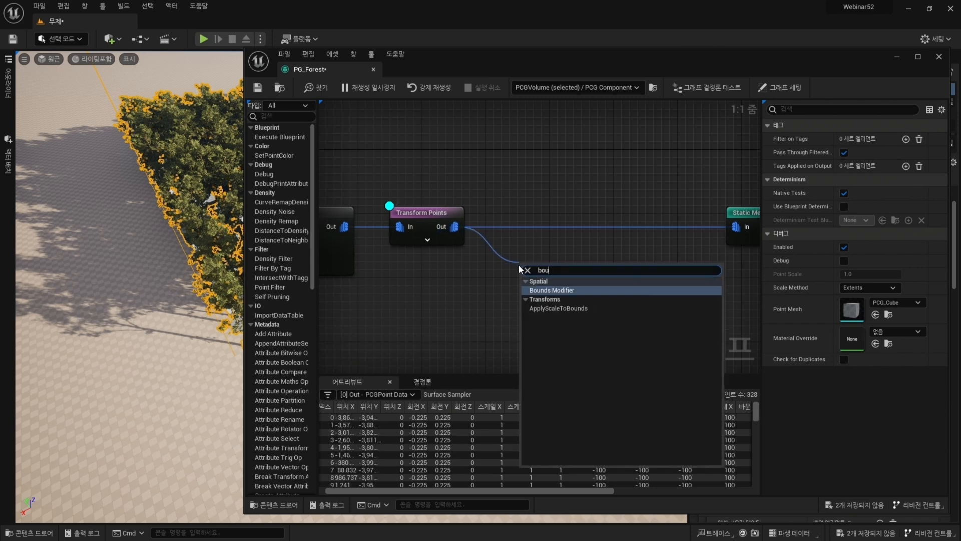
key("Return")
right_click_drag(683, 248, 575, 240)
left_click_drag(654, 211, 795, 206)
right_click_drag(506, 274, 755, 274)
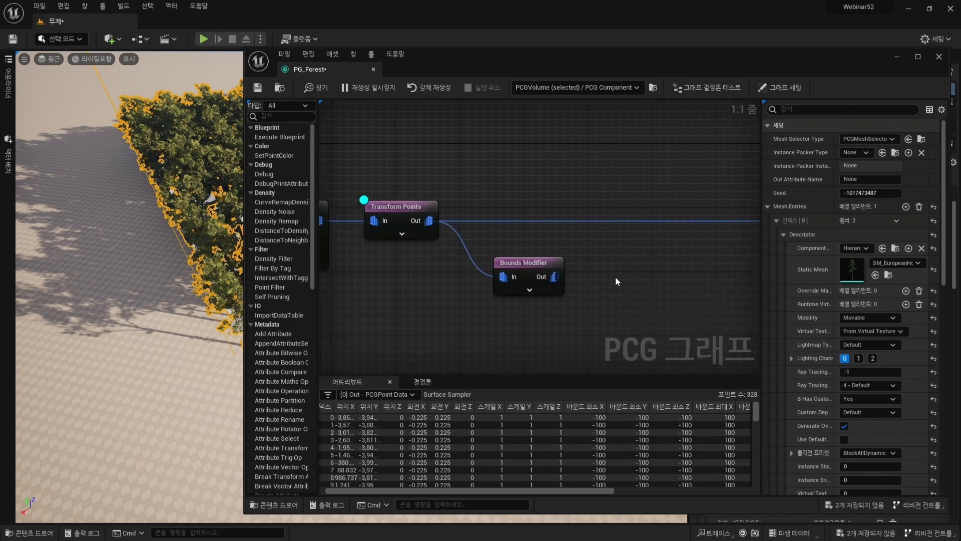
Set the Bounds Modifier's Bounds Min to 1.5, 1.5, 1.0 and Bounds Max to 1.5, 1.5, 10.
left_click(538, 271)
left_click(861, 154)
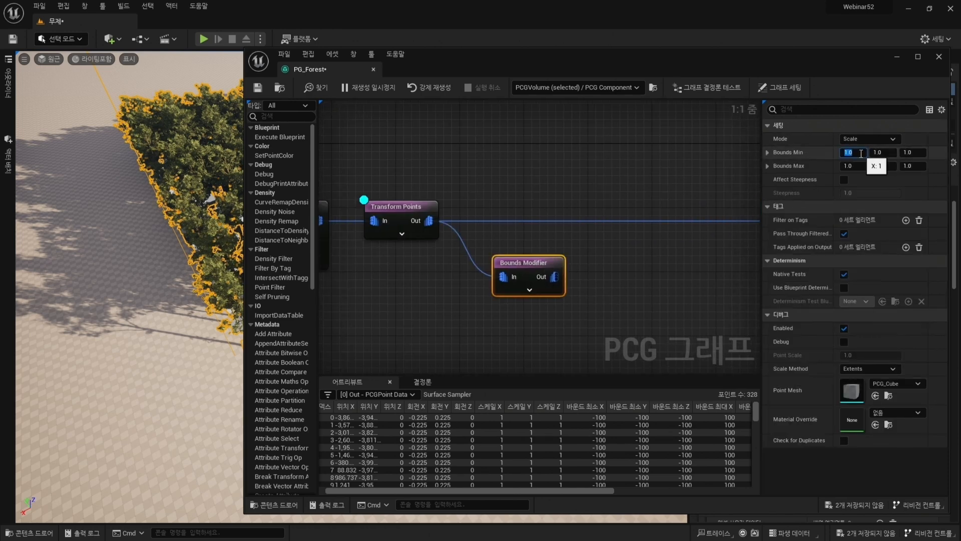
type("1.5")
key("Tab")
type("1.5")
key("Tab")
key("Tab")
key("Tab")
type("1.5")
key("Tab")
type("10")
key("Return")
Enable debug display on the Bounds Modifier and disable it on the Transform Points node.
left_click_drag(523, 222, 575, 343)
key("d")
left_click_drag(453, 179, 406, 262)
key("d")
Add a Self Pruning node connected to the Bounds Modifier's output.
left_click_drag(555, 276, 616, 277)
type("self")
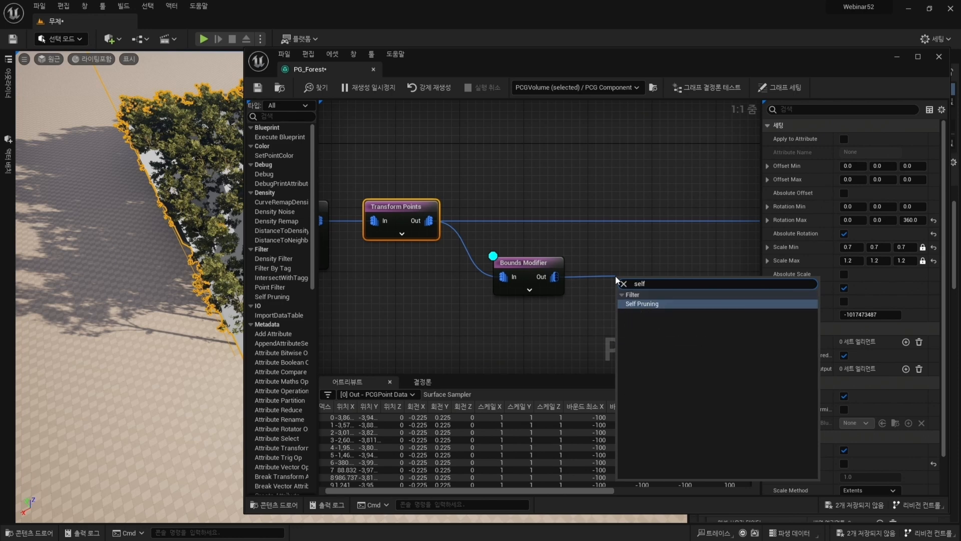
key("Return")
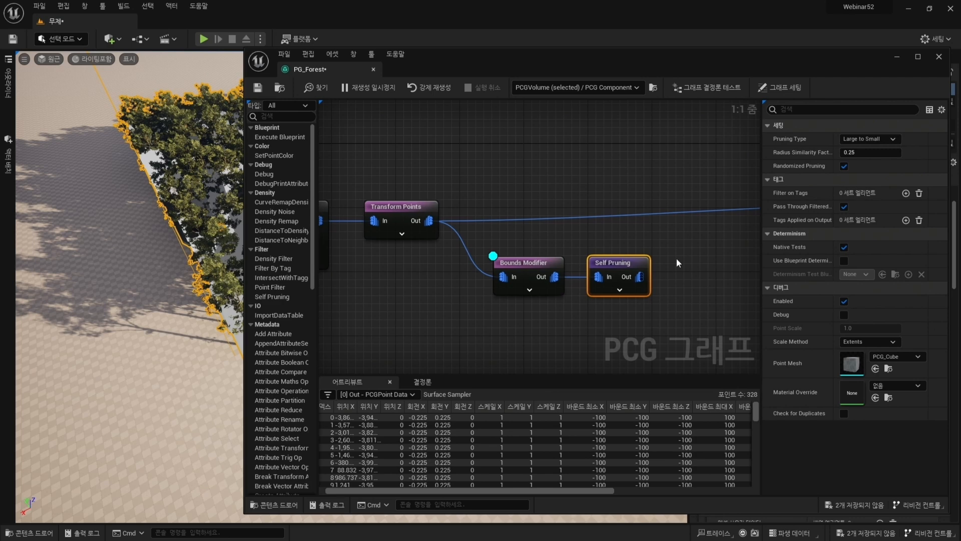
Add a second Bounds Modifier after the Self Pruning node and line it up with that row.
right_click_drag(677, 258, 628, 264)
left_click_drag(590, 284, 642, 281)
type("bo")
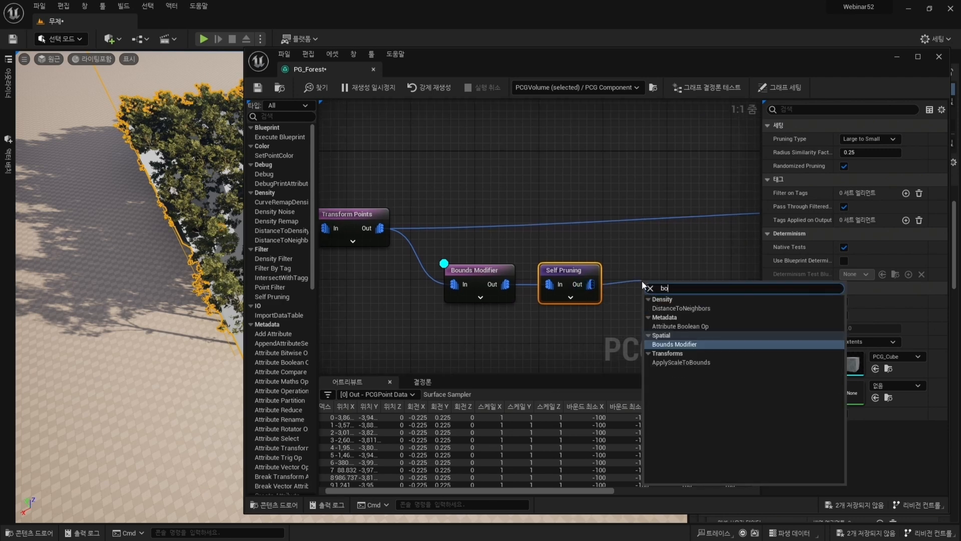
type("und")
left_click(674, 308)
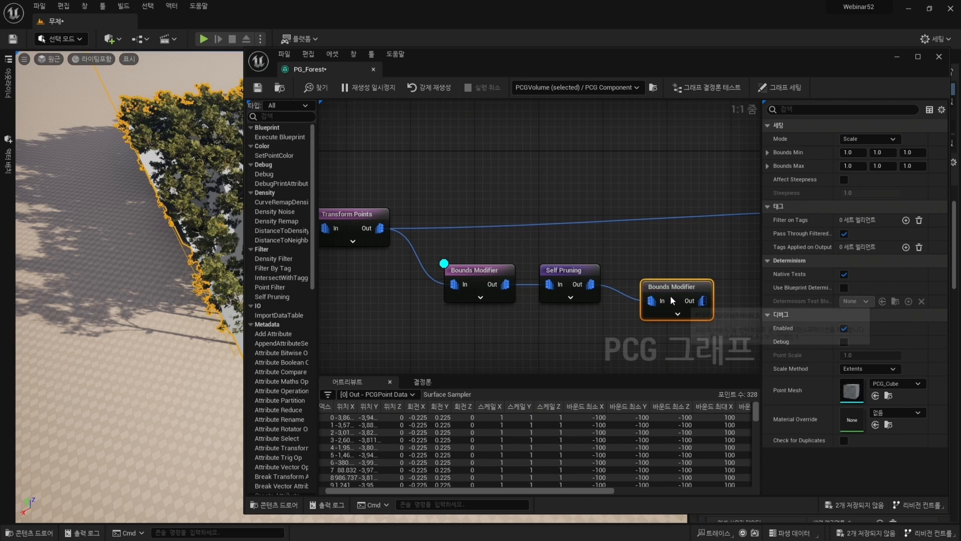
left_click_drag(665, 287, 651, 272)
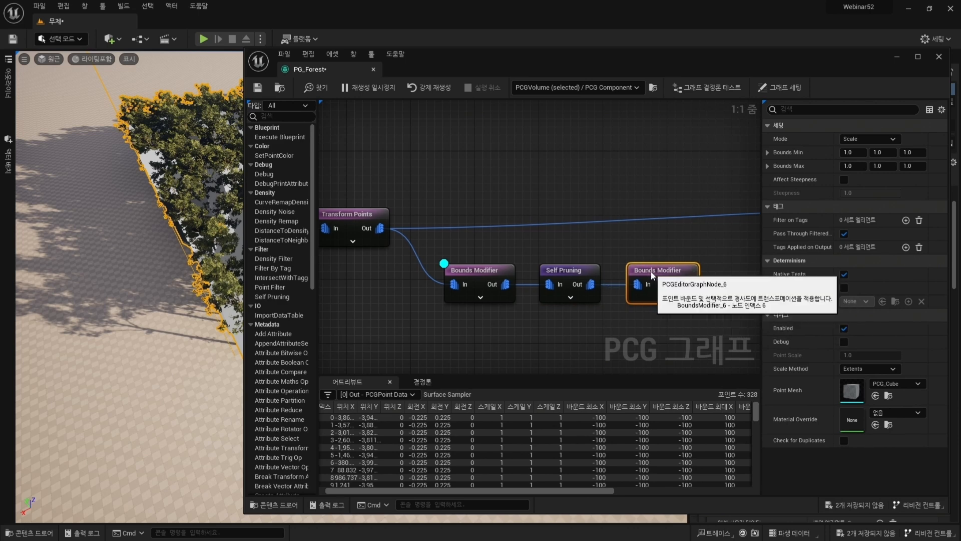
Set the second Bounds Modifier's X and Y values to 0.4 for both Bounds Min and Bounds Max.
left_click(849, 152)
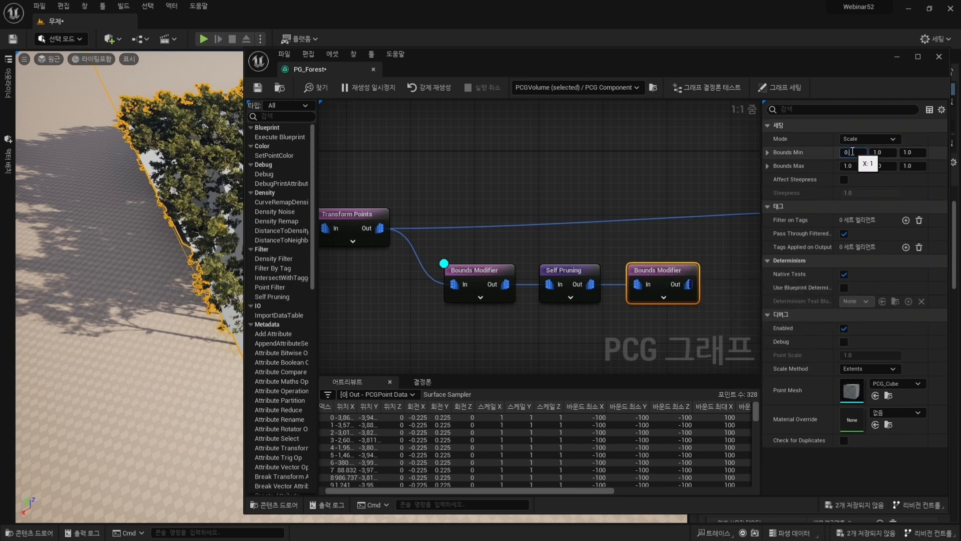
type("0.4")
key("Tab")
type("0.4")
key("Tab")
key("Tab")
type("0.4")
key("Tab")
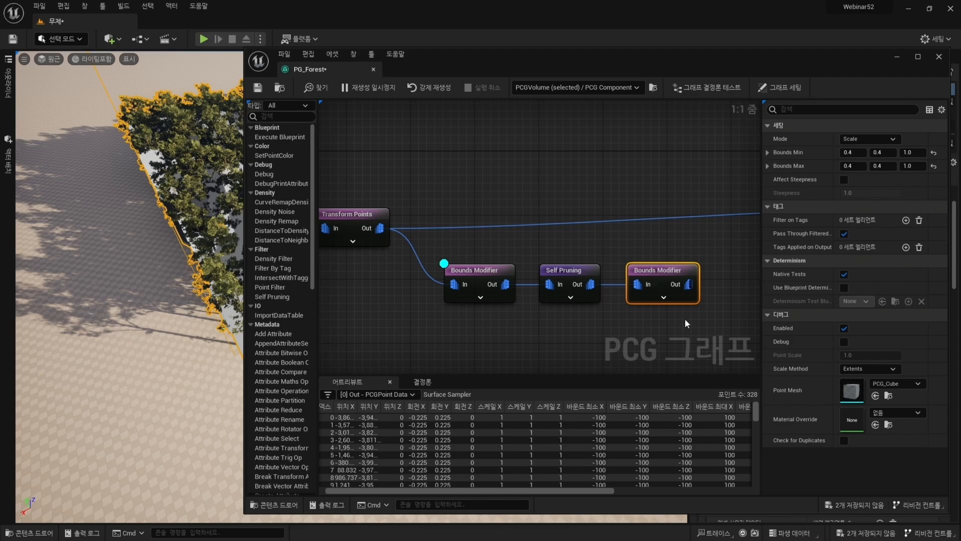
Move the debug display from the first Bounds Modifier to the second and view the debug shapes in the level.
left_click(482, 296)
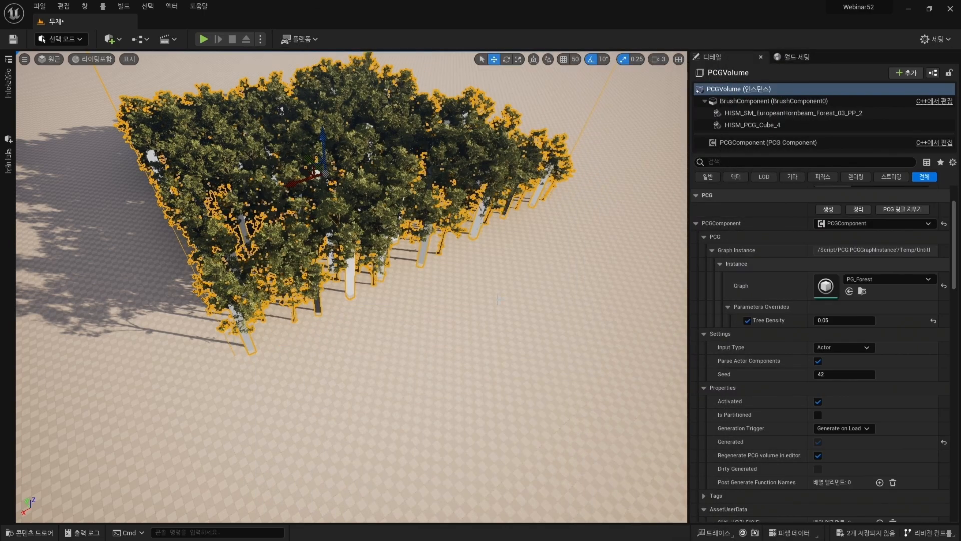
mouse_move(497, 298)
left_mouse_down("alt")
mouse_move(445, 240)
mouse_move(501, 300)
left_mouse_up("alt")
scroll(445, 241, "up", 5)
Connect the second Bounds Modifier to the Static Mesh Spawner and remove the direct link from Transform Points.
left_click_drag(960, 201, 490, 53)
right_click_drag(510, 169, 261, 170)
left_click_drag(347, 283, 625, 230)
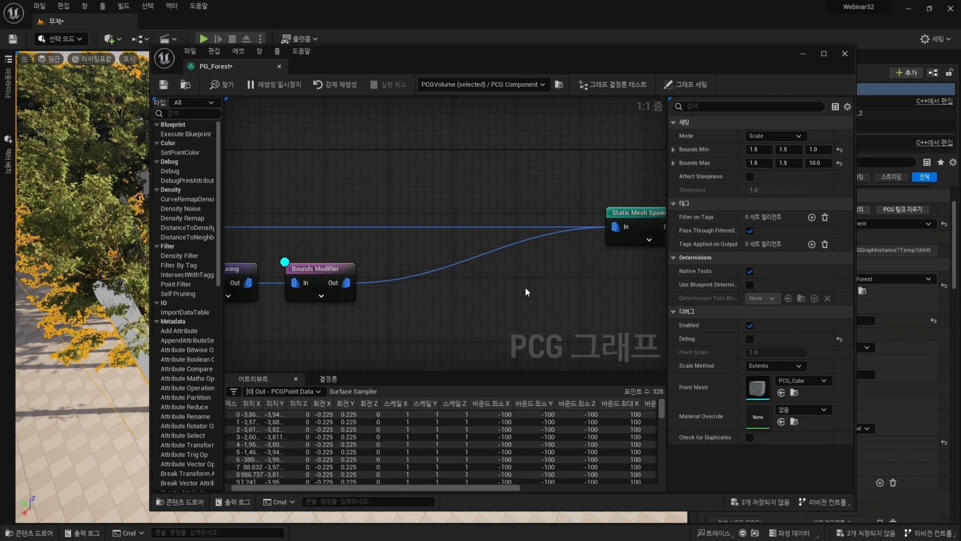
left_click(442, 225, "alt")
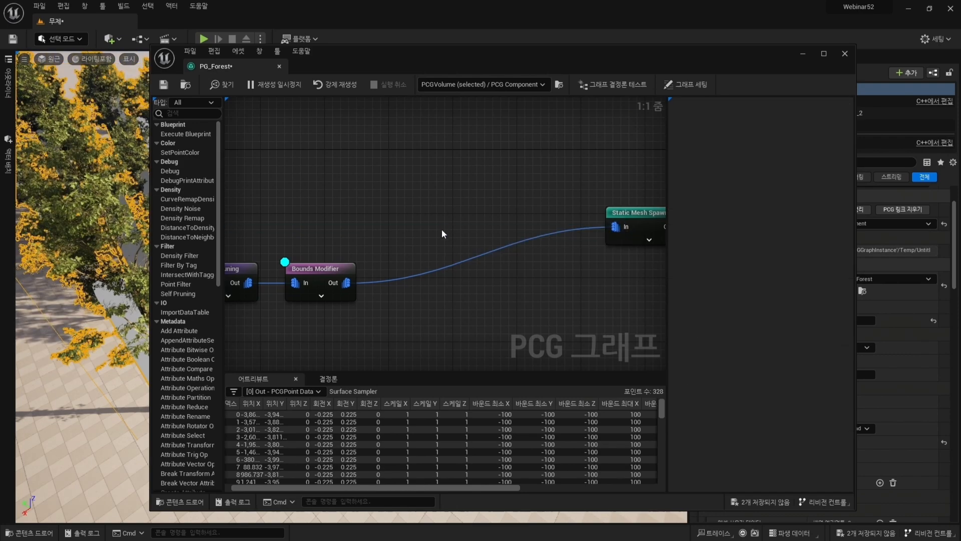
right_click_drag(497, 286, 600, 278)
scroll(600, 279, "down", 1)
scroll(600, 279, "down", 2)
Check the pruned trees in the level, then align the bounds and pruning nodes with the main node row.
left_click_drag(428, 53, 960, 72)
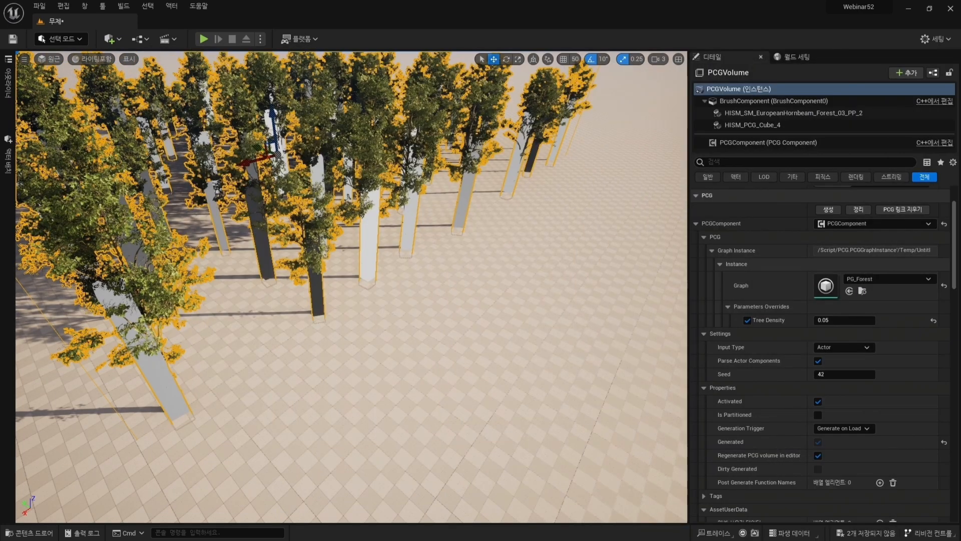
right_click_drag(499, 293, 446, 250)
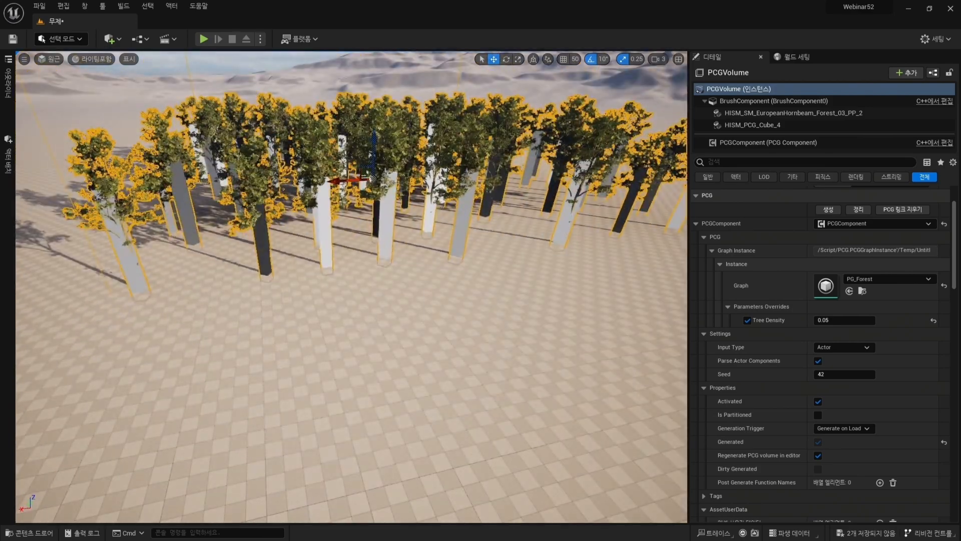
right_click_drag(445, 250, 445, 320)
left_click_drag(960, 115, 631, 49)
right_click_drag(626, 220, 599, 231)
left_click_drag(365, 230, 530, 308)
left_click_drag(386, 268, 382, 228)
Add two more mesh entries to the Static Mesh Spawner.
right_click_drag(546, 265, 344, 274)
left_click_drag(503, 186, 646, 305)
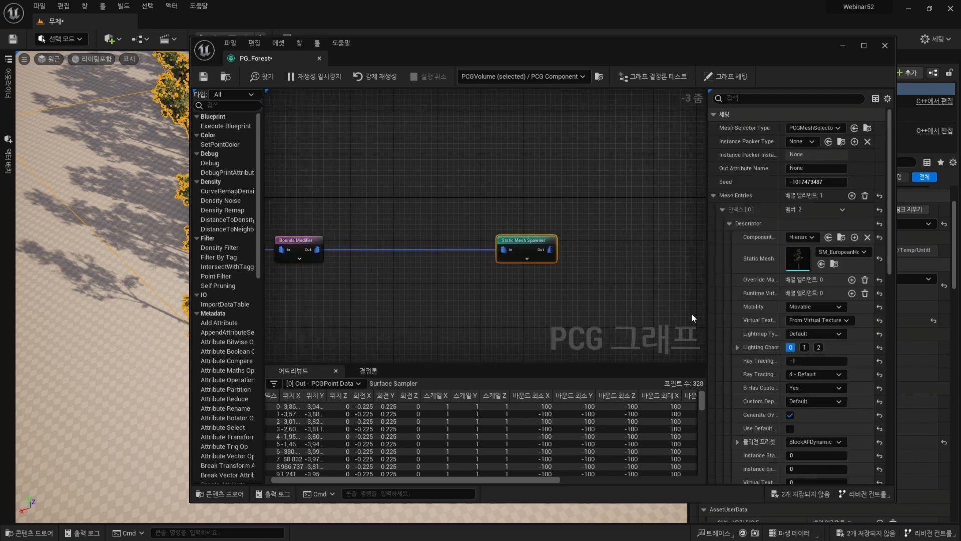
scroll(782, 265, "down", 4)
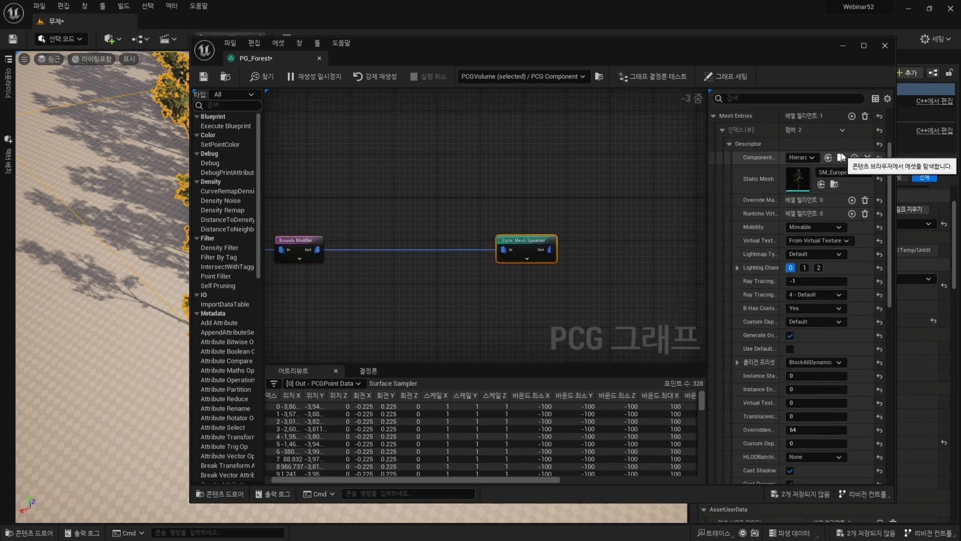
left_click(852, 117)
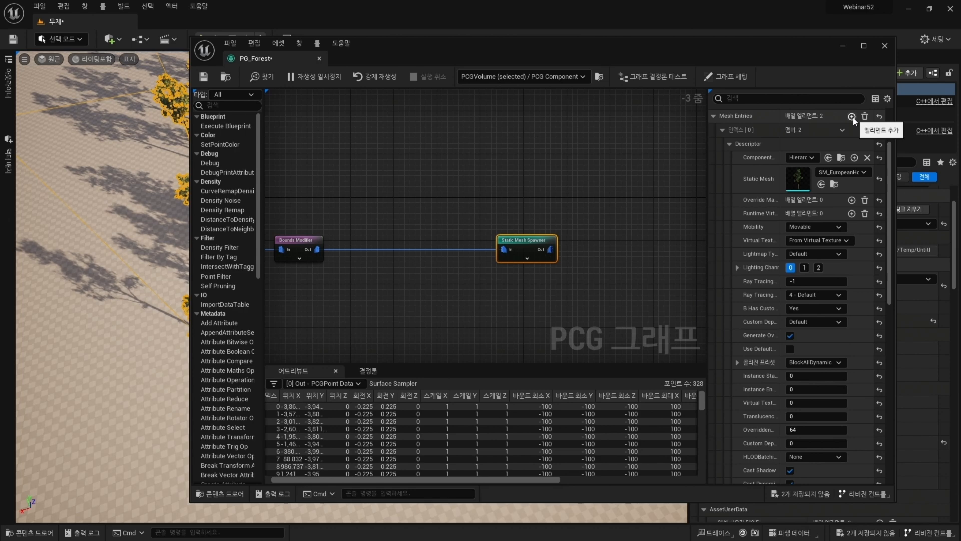
left_click(853, 118)
Assign another EuropeanHornbeam tree from the content browser as the static mesh of mesh entry 1.
left_click(722, 130)
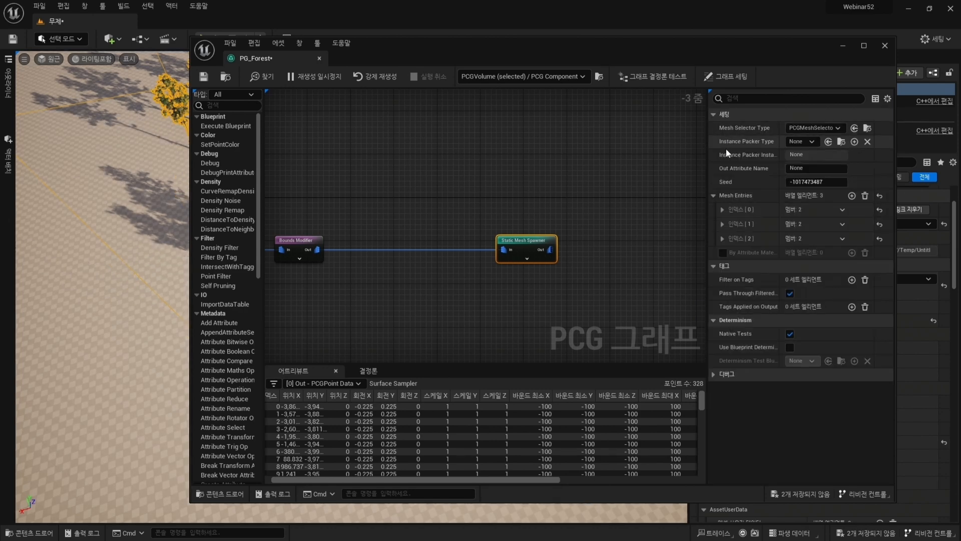
left_click(722, 209)
left_click(728, 224)
left_click(722, 251)
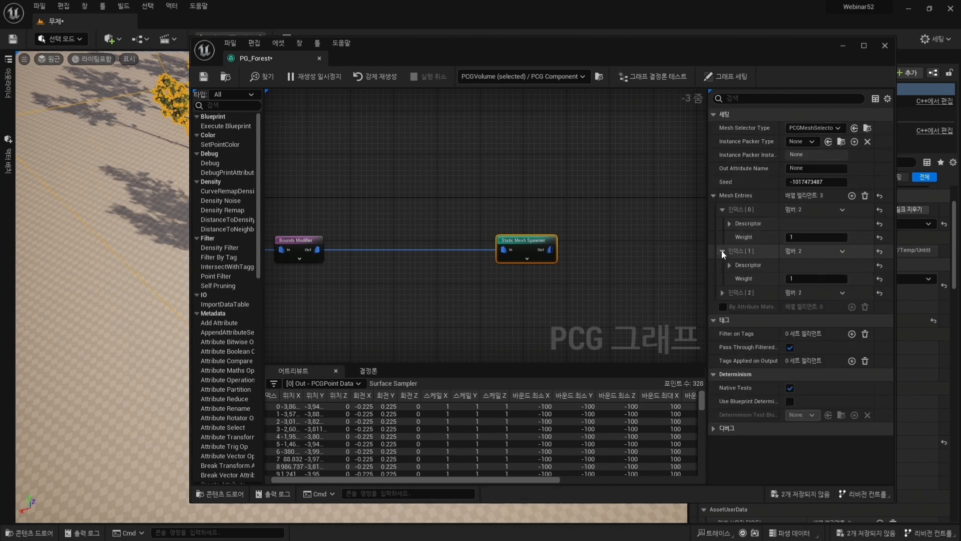
left_click(729, 265)
scroll(728, 308, "down", 3)
key("ctrl+space")
scroll(680, 424, "down", 2)
left_click_drag(405, 450, 827, 219)
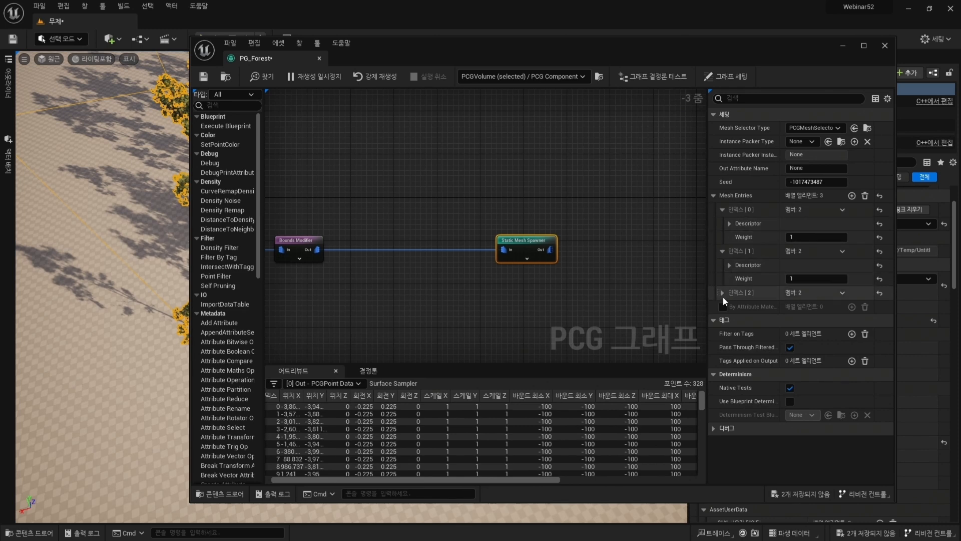
Assign a different EuropeanHornbeam tree from the content browser as the static mesh of mesh entry 2.
left_click(722, 293)
left_click(730, 306)
scroll(767, 300, "down", 3)
key("ctrl+space")
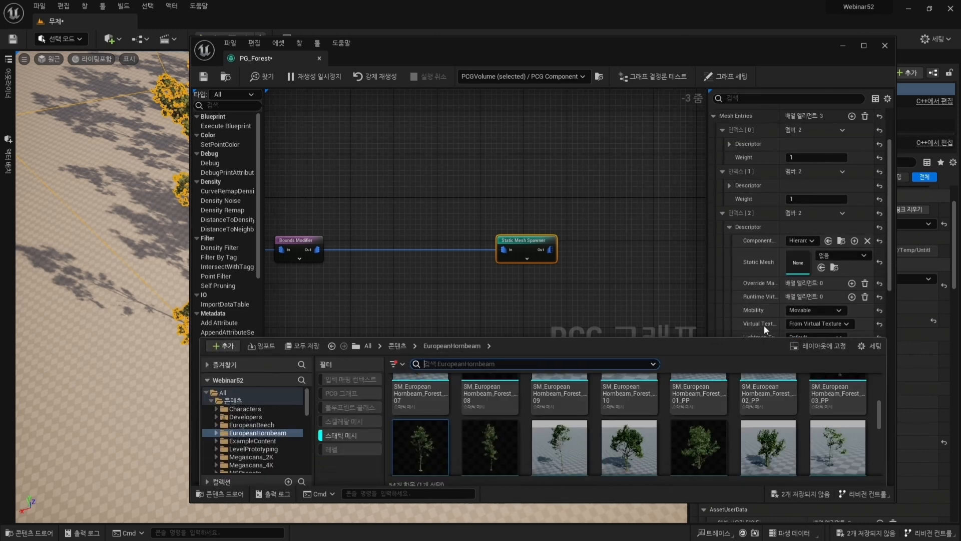
left_click_drag(489, 447, 798, 262)
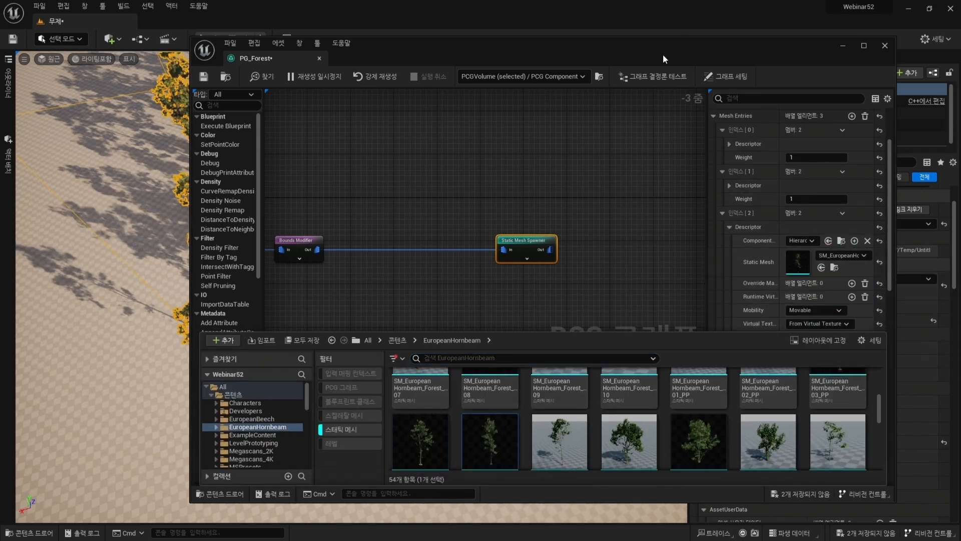
Examine the mixed trees in the level from several angles with the game view toggled.
left_click_drag(650, 46, 960, 93)
left_click_drag(576, 328, 590, 303, "alt")
key("g")
left_click_drag(526, 365, 500, 352, "alt")
Group all tree-generation nodes from the Surface Sampler to the Static Mesh Spawner in a comment titled Tree.
left_click_drag(960, 137, 473, 61)
right_click_drag(576, 220, 515, 233)
scroll(515, 233, "down", 3)
right_click_drag(379, 246, 527, 210)
left_click_drag(384, 200, 647, 254)
key("c")
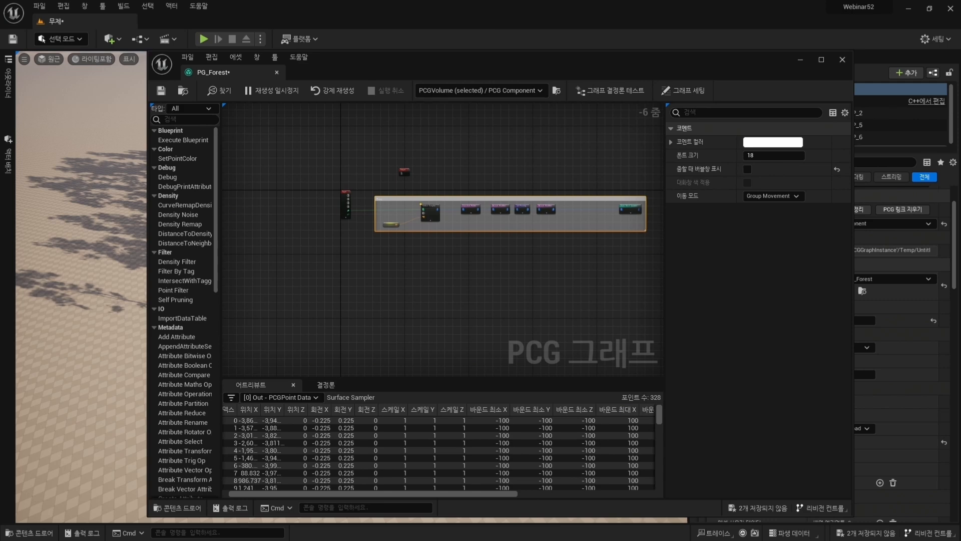
Disable the Static Mesh Spawner node in the Tree group.
scroll(565, 228, "up", 4)
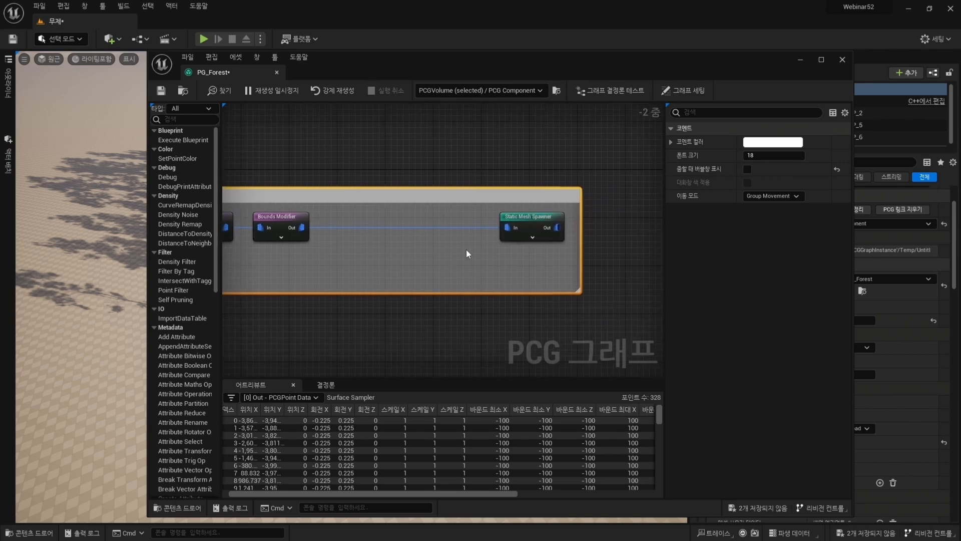
left_click(535, 215)
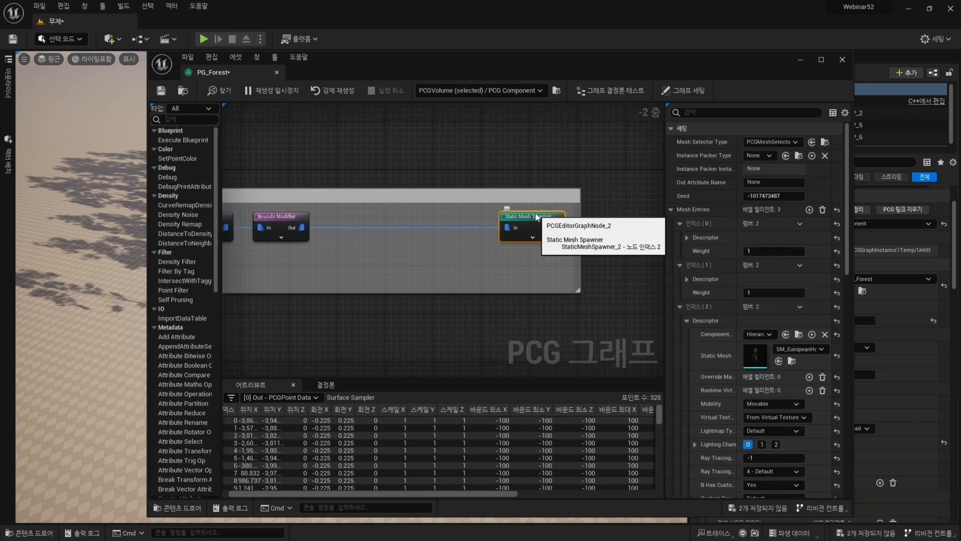
key("e")
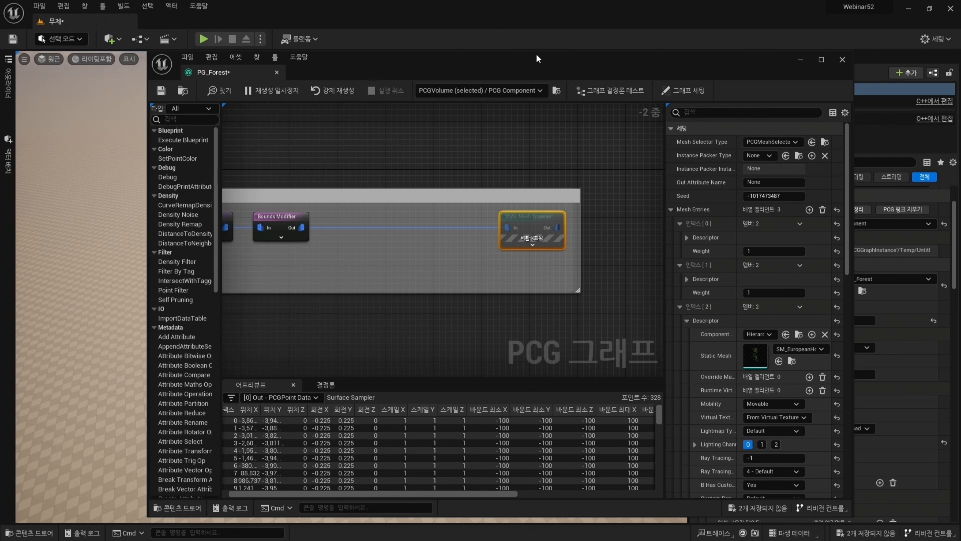
Duplicate the Surface Sampler and Transform Points nodes and place the copies below the Tree comment.
right_click_drag(347, 302, 561, 281)
right_click_drag(394, 279, 540, 278)
right_click_drag(351, 255, 434, 249)
left_click(503, 209, "ctrl")
key("ctrl+c")
key("ctrl+v")
left_click_drag(475, 302, 397, 326)
right_click_drag(387, 309, 499, 272)
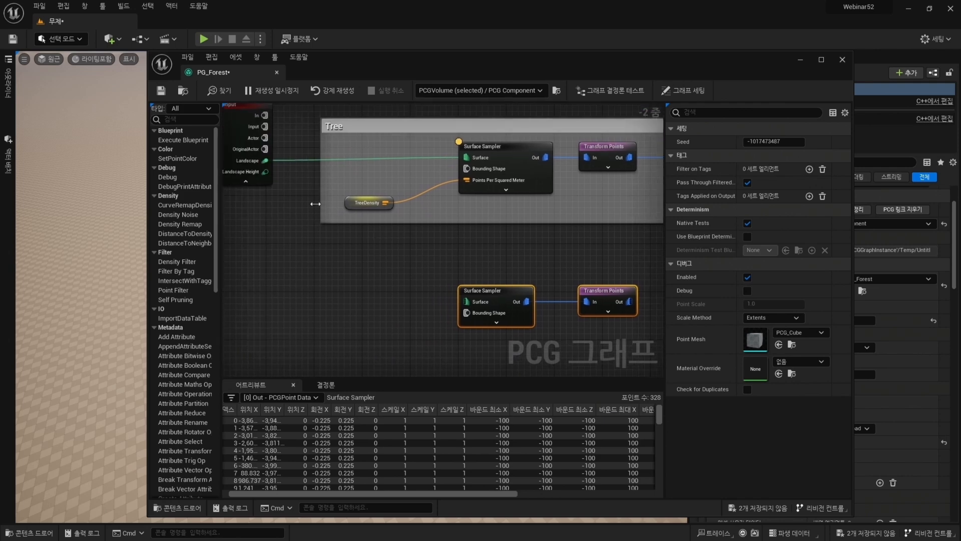
Connect the Landscape input to the copied Surface Sampler and enable debug display on the copied Transform Points node.
left_click_drag(266, 161, 466, 301)
left_click_drag(521, 56, 593, 54)
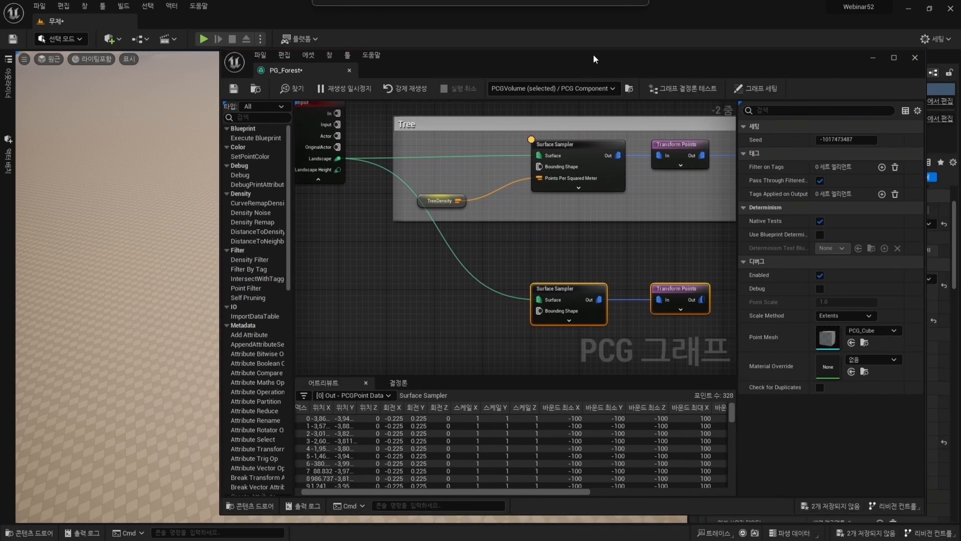
key("d")
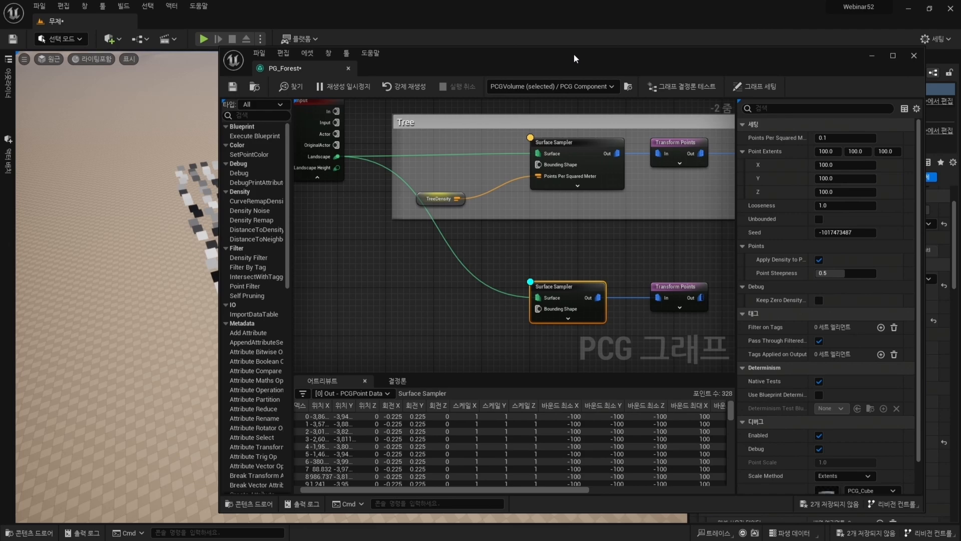
key("d")
left_click(682, 286)
key("d")
Examine the lower branch's debug cubes in the level viewport from different angles and distances.
left_click_drag(554, 55, 960, 82)
left_click_drag(528, 324, 501, 324, "alt")
scroll(501, 325, "down", 4)
scroll(504, 325, "up", 1)
key("g")
scroll(581, 248, "up", 4)
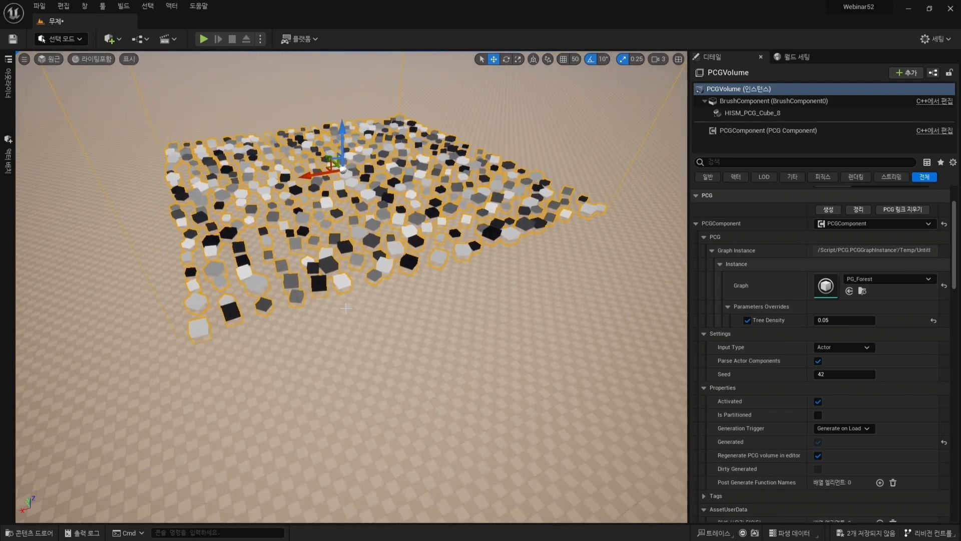
left_click_drag(580, 248, 580, 270, "alt")
left_click_drag(960, 95, 543, 67)
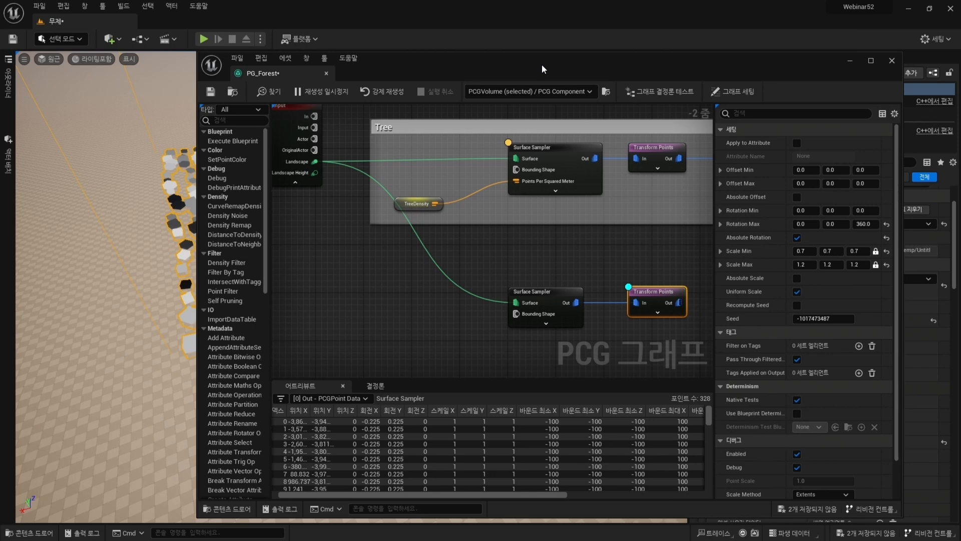
Set the copied Surface Sampler's Points Per Squared Meter to 2.0 and its Point Extents to 20 on all axes.
left_click(559, 323)
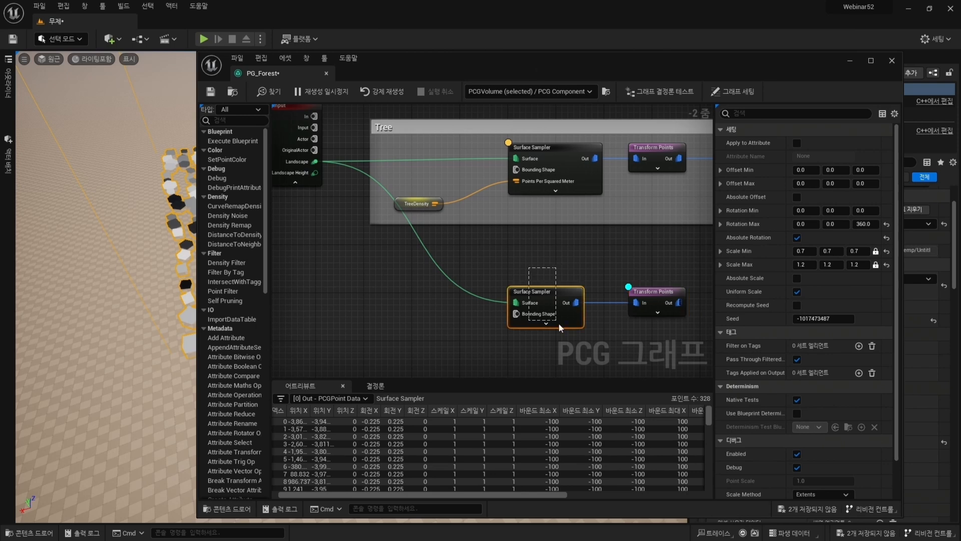
left_click(812, 143)
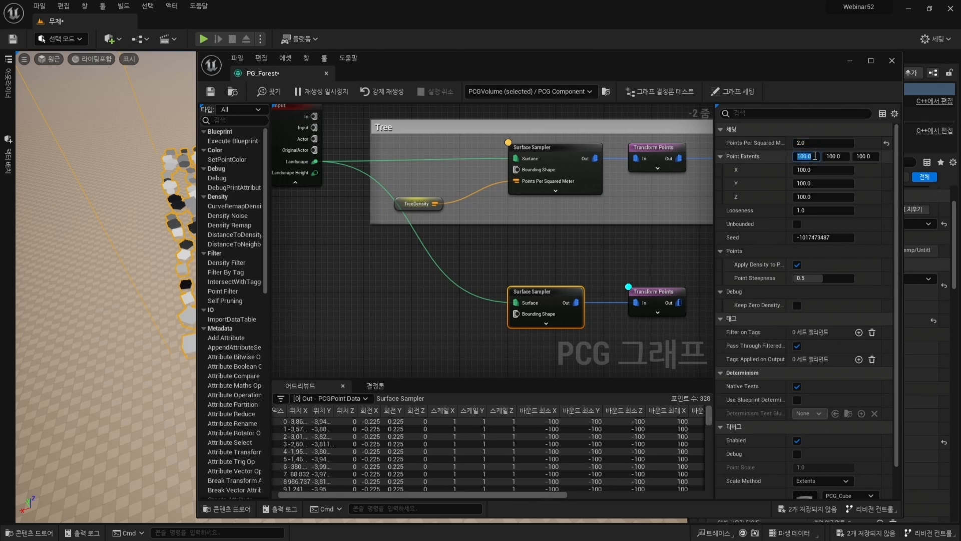
left_click(815, 156)
type("20")
key("Tab")
type("20")
key("Tab")
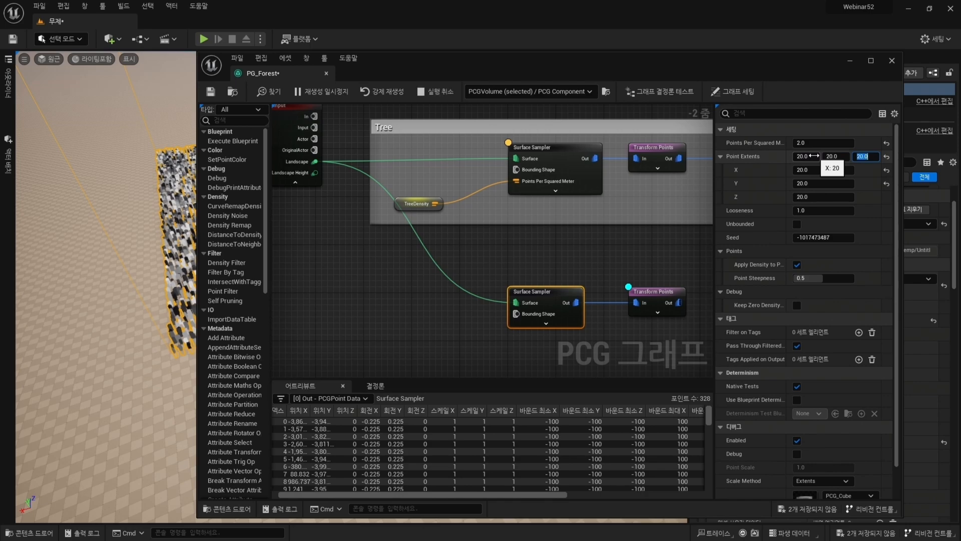
mouse_move(661, 62)
left_mouse_down()
mouse_move(960, 61)
mouse_move(661, 60)
mouse_move(674, 62)
left_mouse_up()
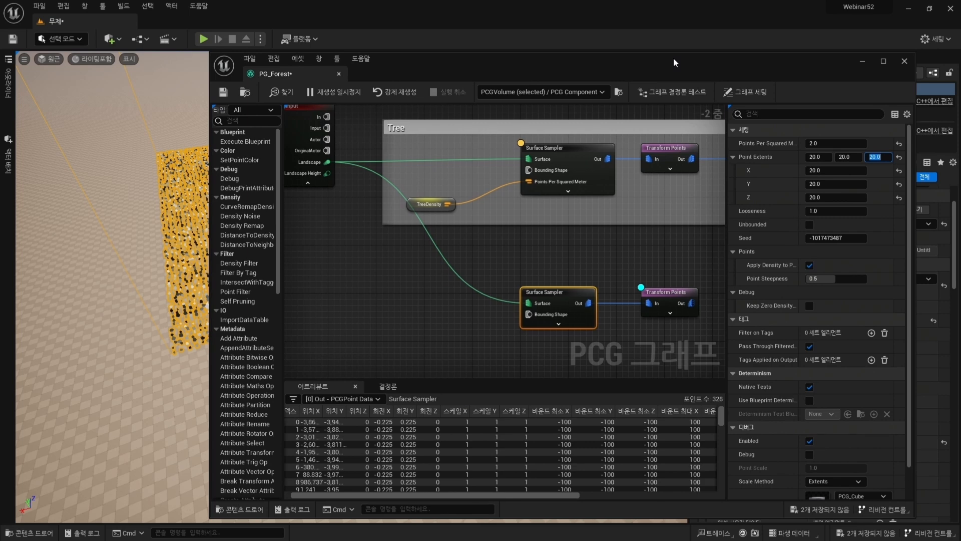
Add a Self Pruning node to the output of the copied Transform Points and align it with the row.
right_click_drag(634, 265, 502, 221)
left_click(553, 246)
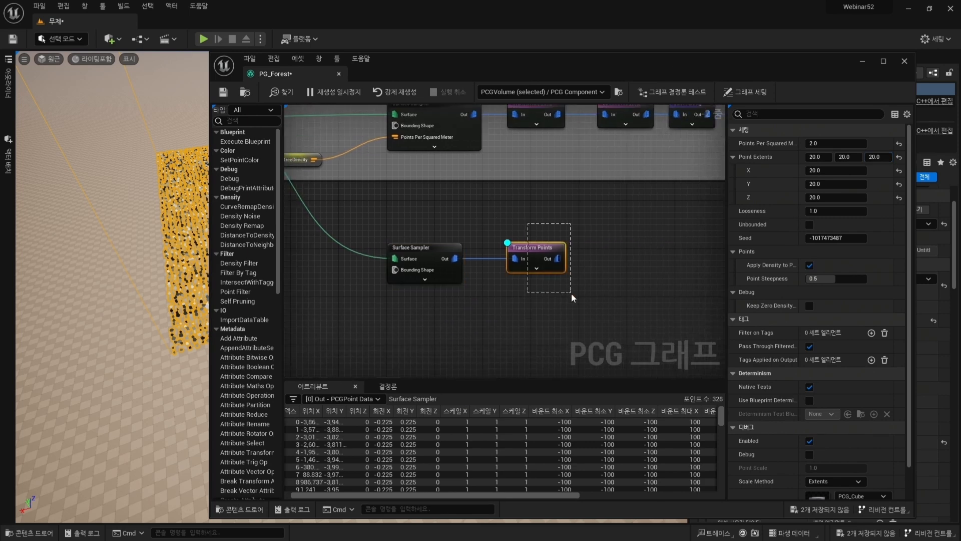
key("d")
left_click_drag(557, 258, 602, 263)
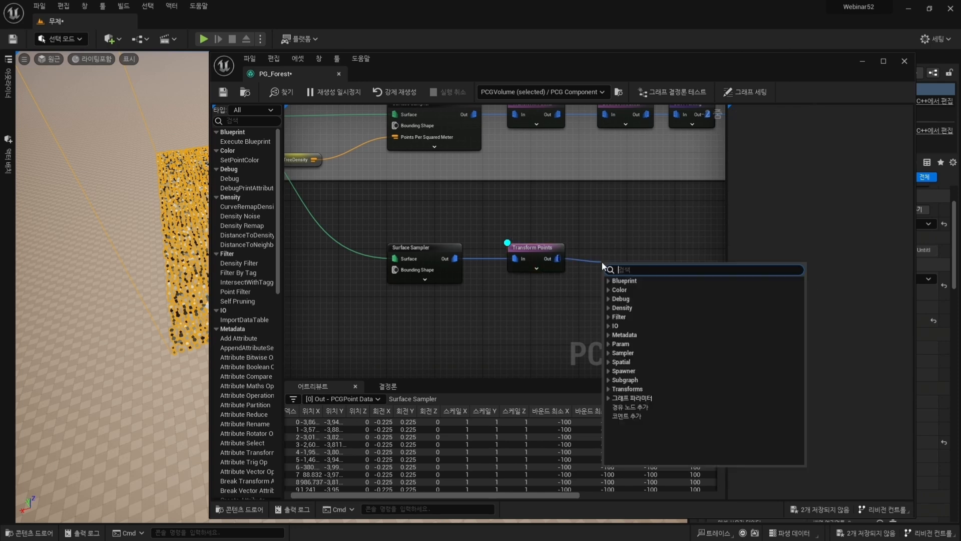
type("self")
key("Return")
left_click_drag(603, 265, 612, 252)
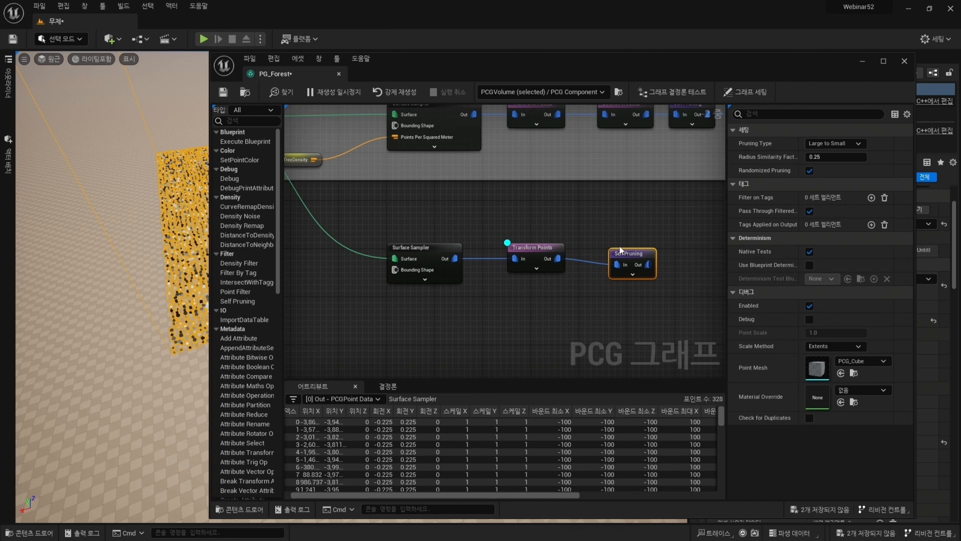
mouse_move(626, 253)
left_mouse_down()
mouse_move(636, 245)
mouse_move(626, 250)
left_mouse_up()
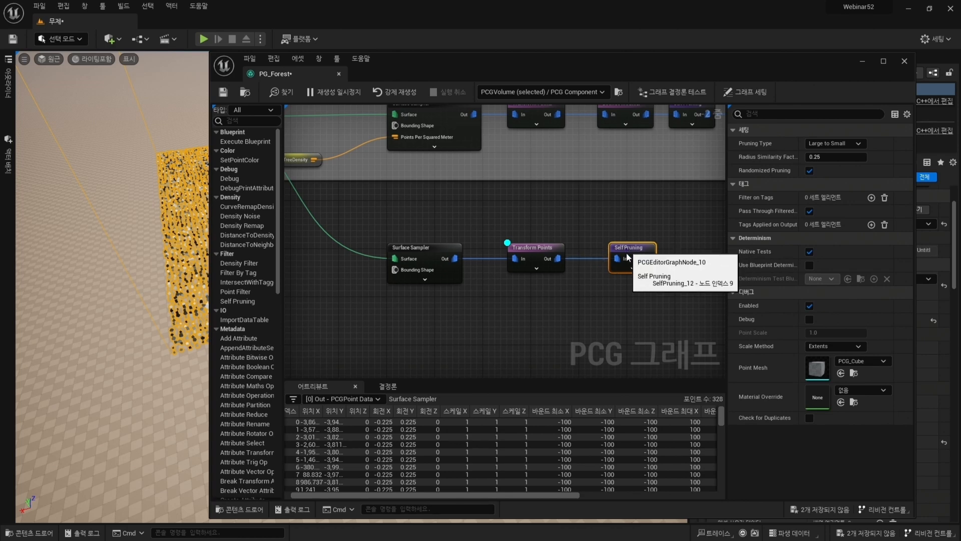
Add a Static Mesh Spawner to the new Self Pruning output and align it below the Tree group's spawner.
right_click_drag(664, 292, 371, 309)
left_click_drag(355, 277, 626, 273)
type("st")
key("Return")
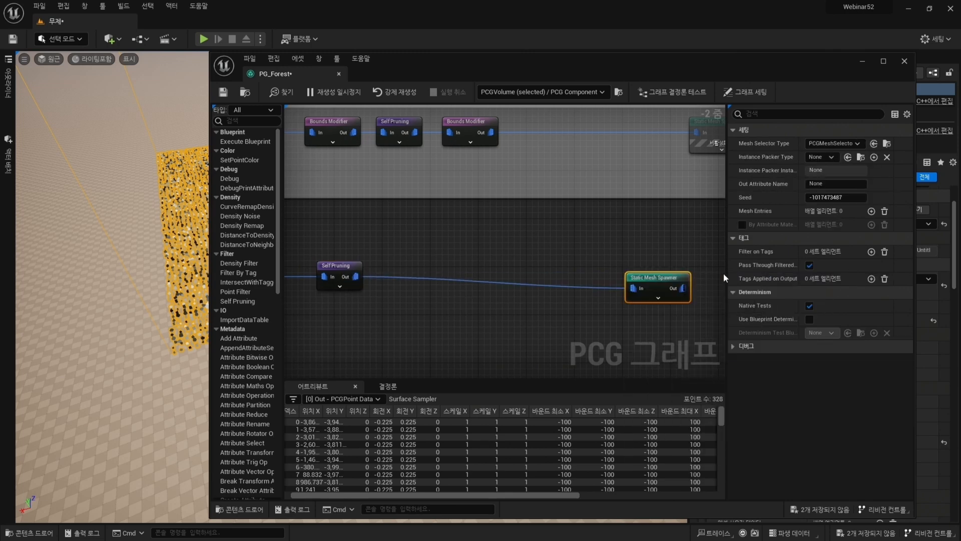
right_click_drag(626, 272, 518, 259)
left_click_drag(553, 263, 616, 252)
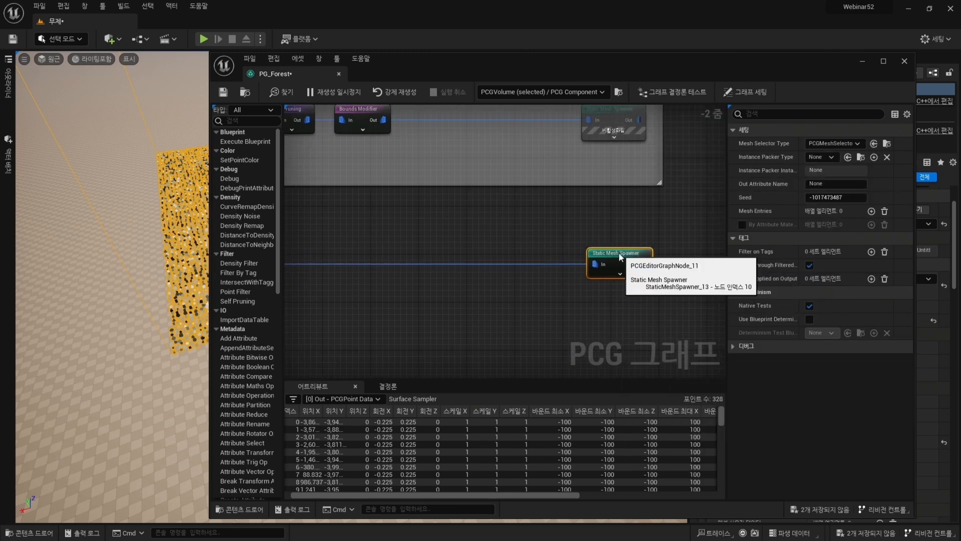
Add three mesh entries to the new Static Mesh Spawner and expand their descriptors.
left_click(871, 211)
left_click(871, 211)
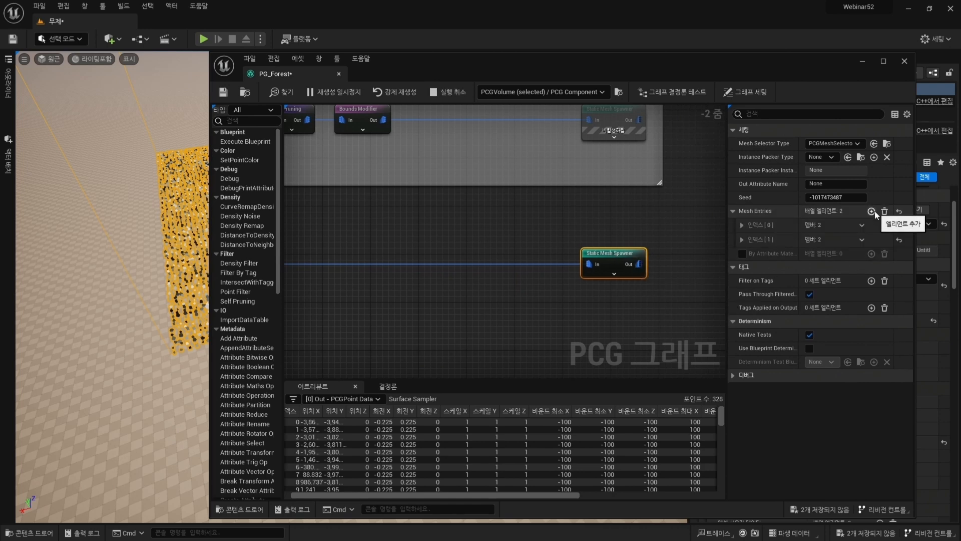
left_click(871, 211)
left_click(741, 225)
left_click(742, 266)
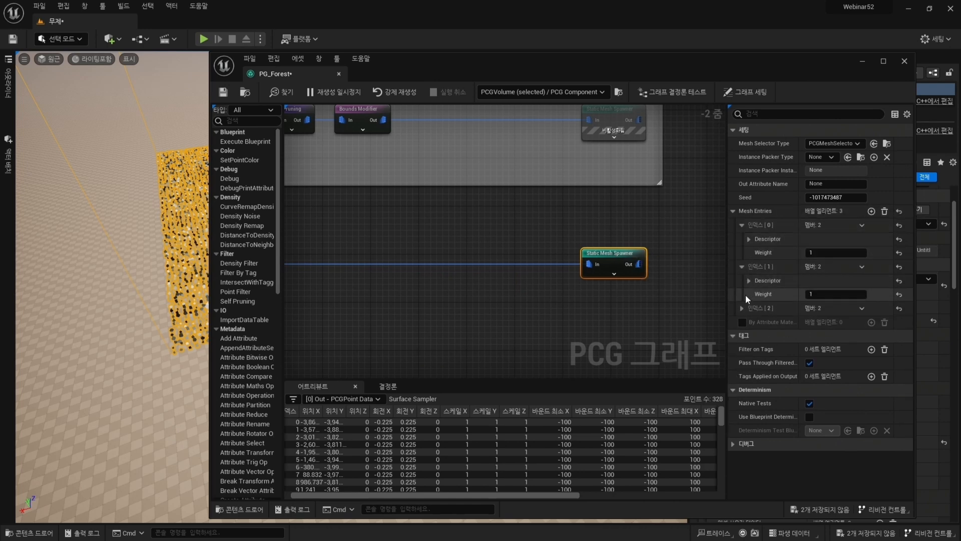
left_click(742, 308)
left_click(750, 322)
left_click(749, 281)
left_click(749, 240)
Assign SM_EuropeanHornbeam_Sapling_01_PP as the static mesh of the first mesh entry.
scroll(756, 301, "down", 2)
key("ctrl+space")
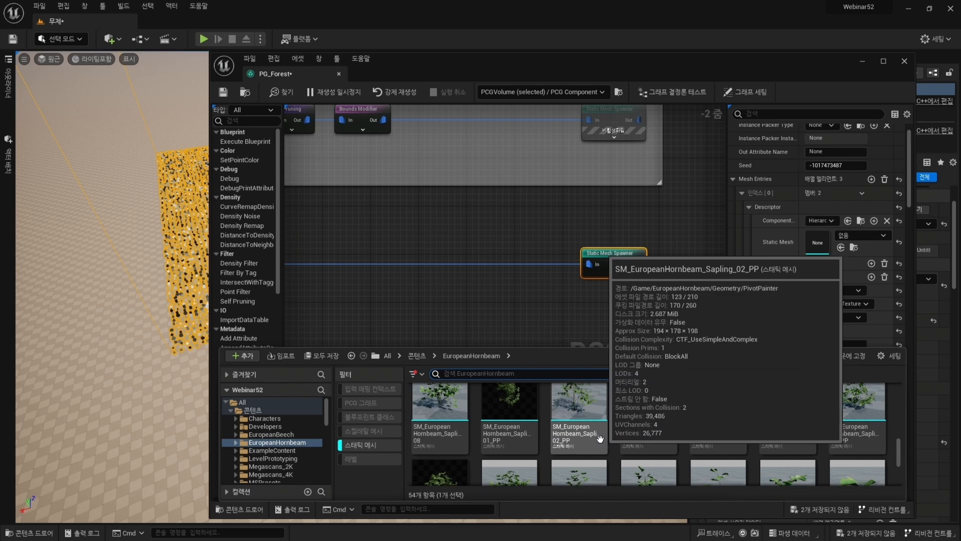
scroll(591, 433, "down", 1)
left_click(509, 401)
left_click_drag(510, 401, 827, 239)
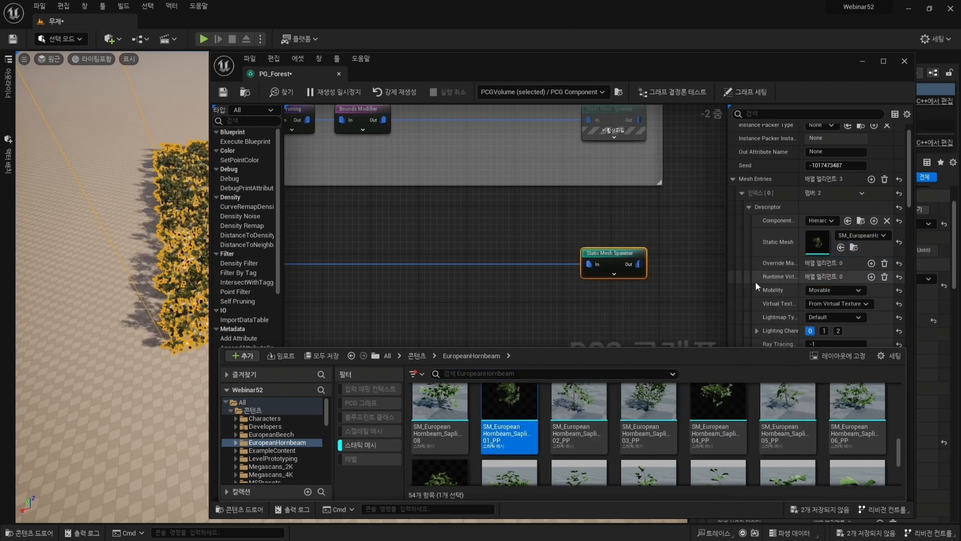
Assign SM_EuropeanHornbeam_Sapling_04_PP as the static mesh of the second mesh entry.
left_click(749, 207)
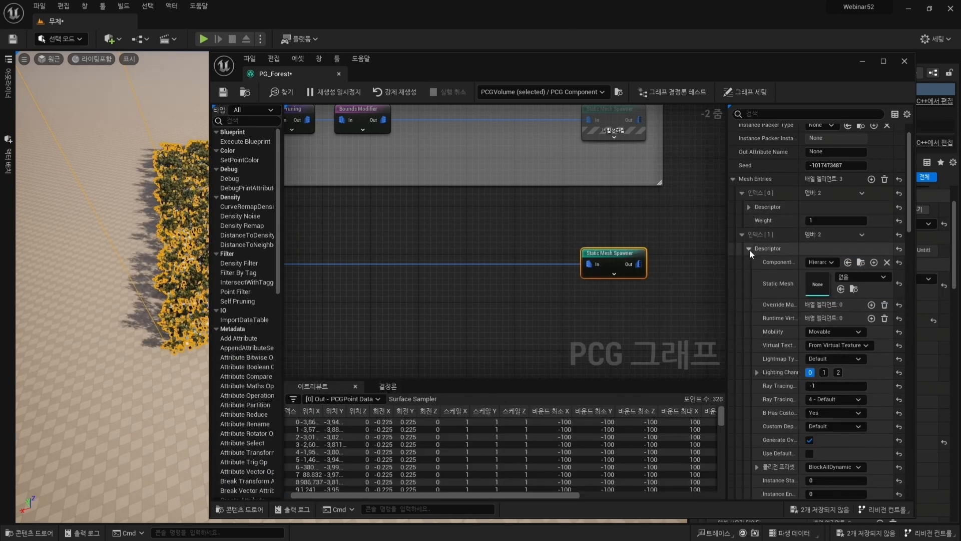
scroll(791, 271, "down", 2)
key("ctrl+space")
scroll(663, 417, "down", 1)
scroll(664, 417, "up", 1)
left_click_drag(719, 435, 817, 236)
Assign the European Hornbeam mesh listed right after Sapling_06_PP as the static mesh of the third mesh entry.
left_click(747, 201)
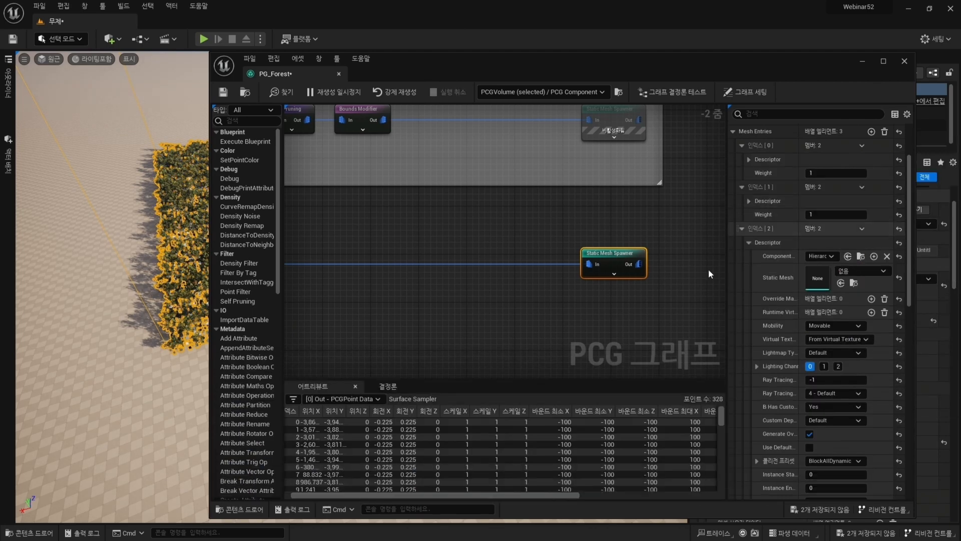
scroll(629, 349, "down", 2)
scroll(630, 348, "up", 2)
key("ctrl+space")
scroll(500, 441, "down", 1)
left_click_drag(440, 453, 818, 277)
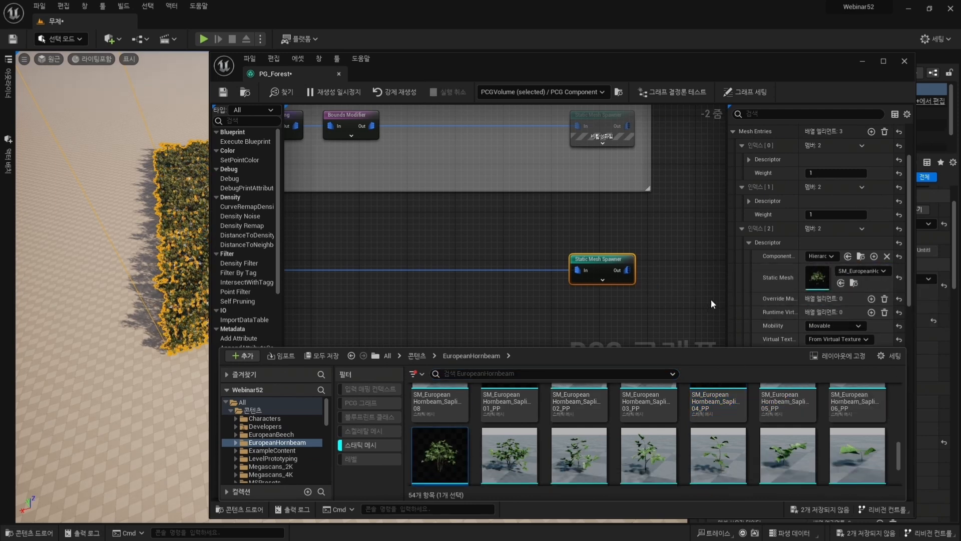
key("ctrl+space")
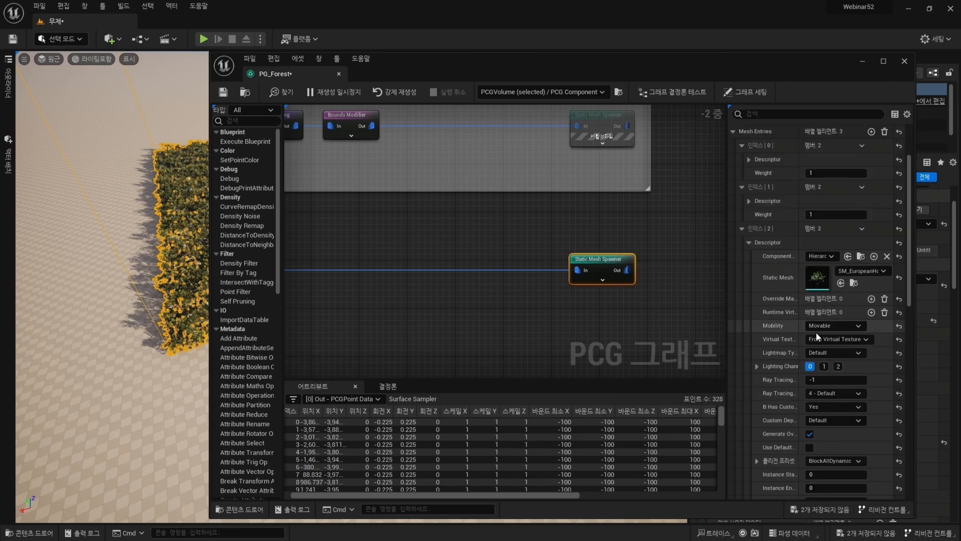
Set the collision preset of all three mesh entries to NoCollision and collapse their descriptors.
left_click(831, 460)
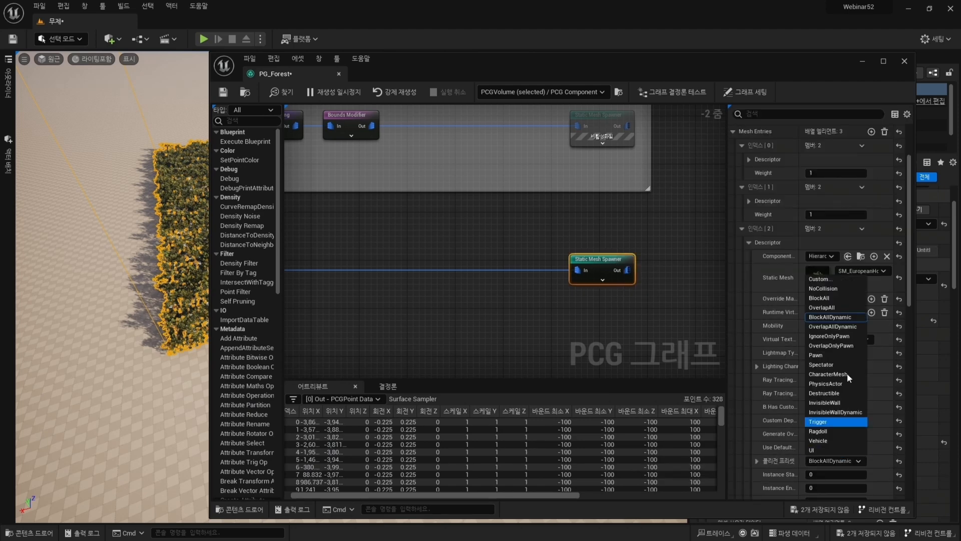
left_click(823, 289)
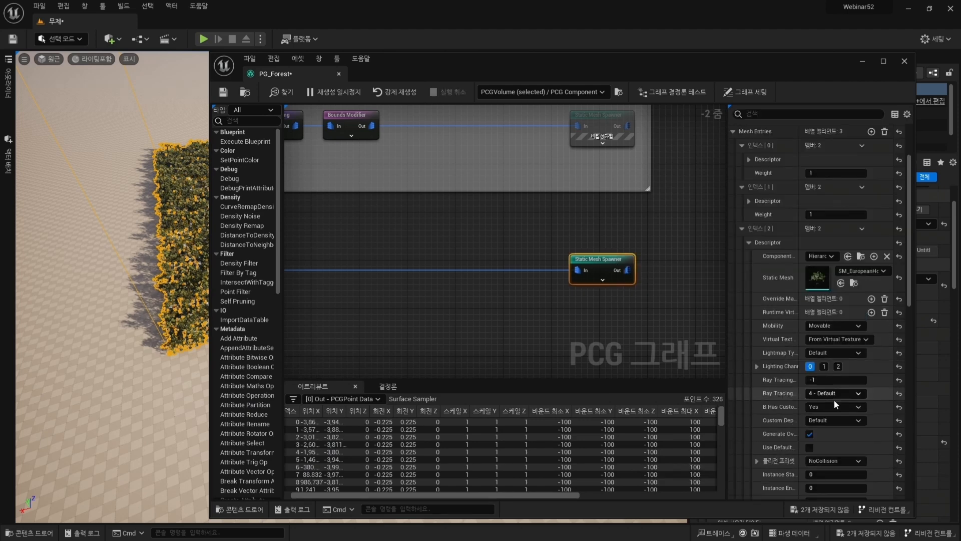
left_click(749, 242)
left_click(750, 281)
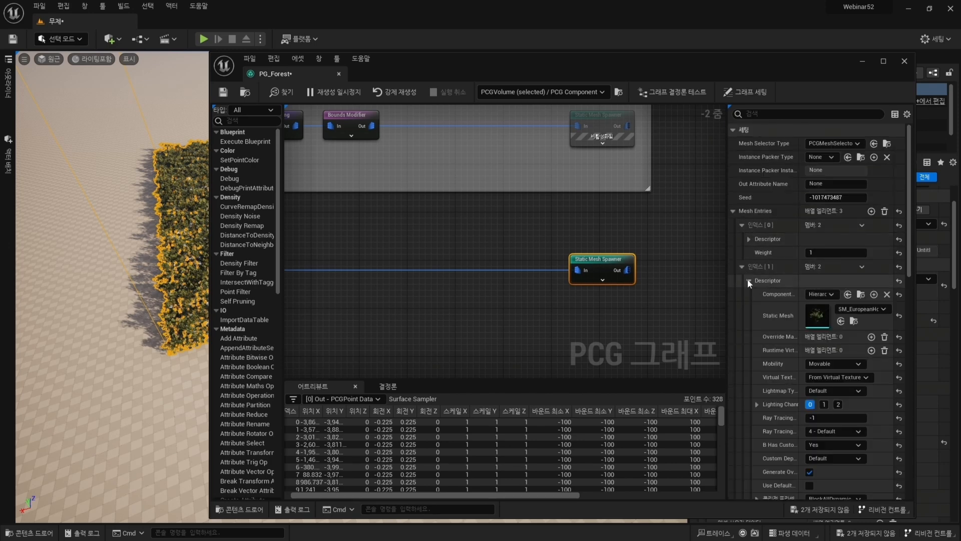
scroll(834, 442, "down", 2)
left_click(833, 450)
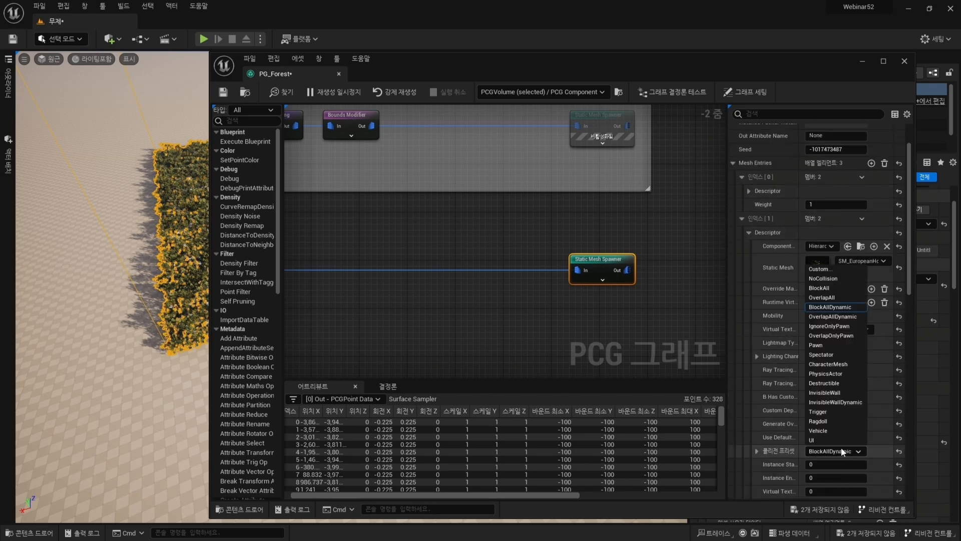
left_click(823, 278)
left_click(749, 232)
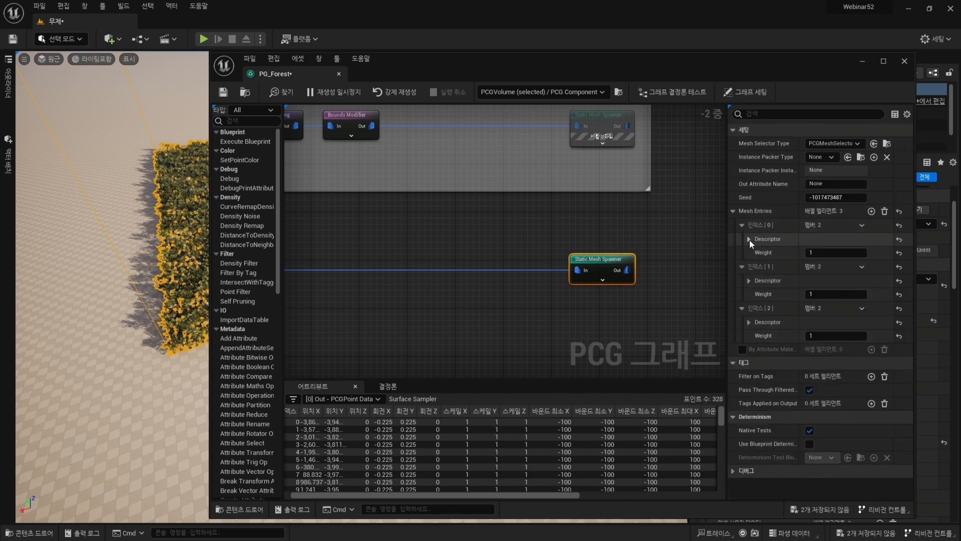
left_click(749, 239)
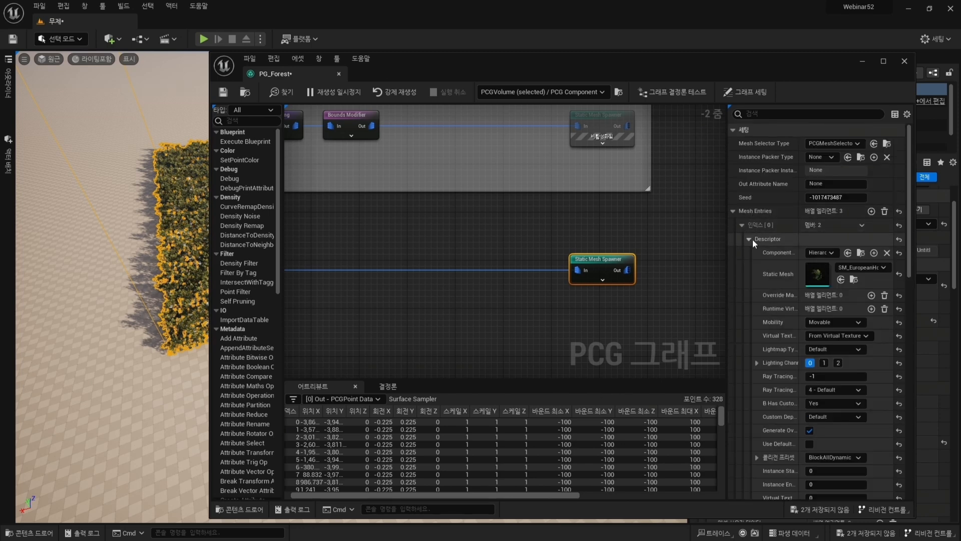
left_click(846, 458)
left_click(818, 290)
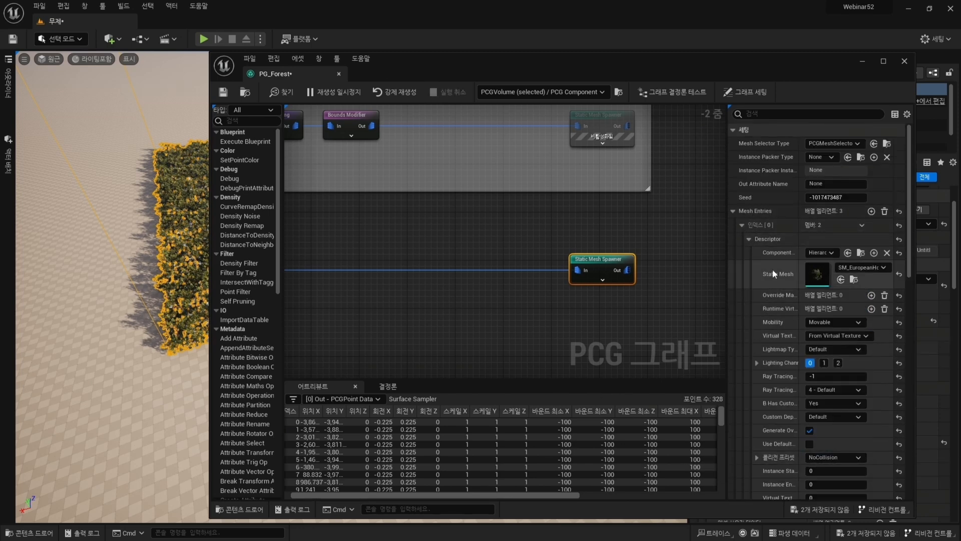
left_click(749, 240)
Turn off debug display on the lower branch's Transform Points node.
right_click_drag(474, 292, 752, 315)
left_click(408, 294)
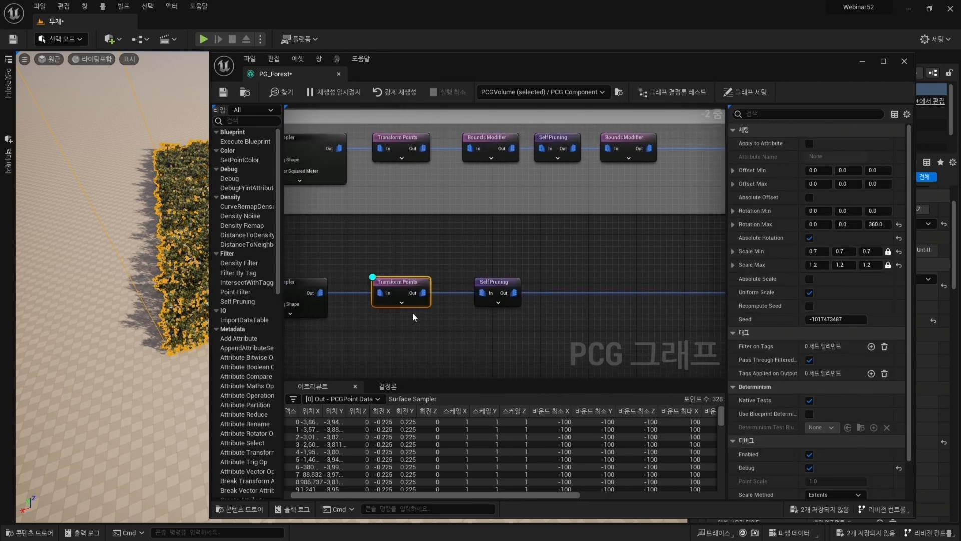
right_click_drag(454, 320, 464, 316)
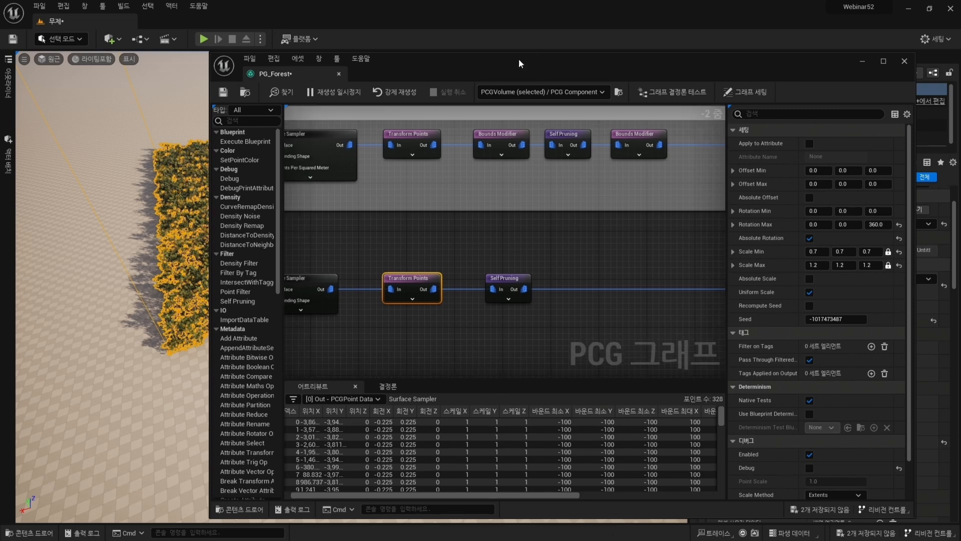
Group the lower branch's nodes from Surface Sampler to Static Mesh Spawner in a comment titled Foliage.
right_click_drag(553, 262, 539, 250)
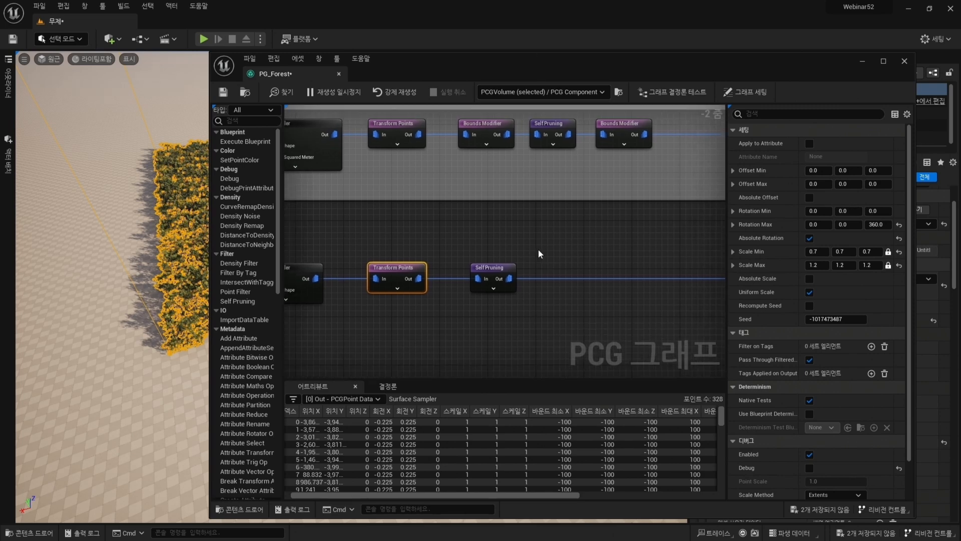
scroll(538, 250, "down", 3)
left_click_drag(393, 245, 697, 314)
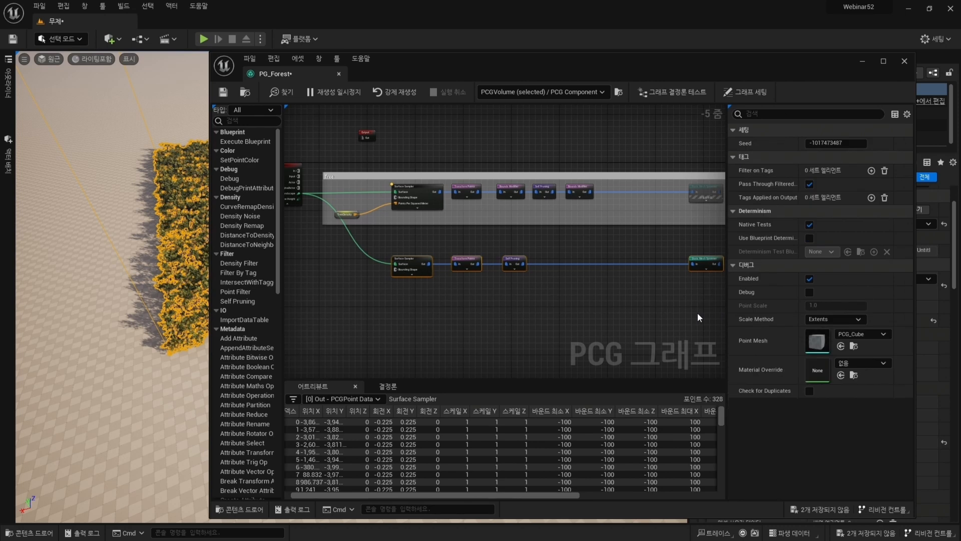
key("c")
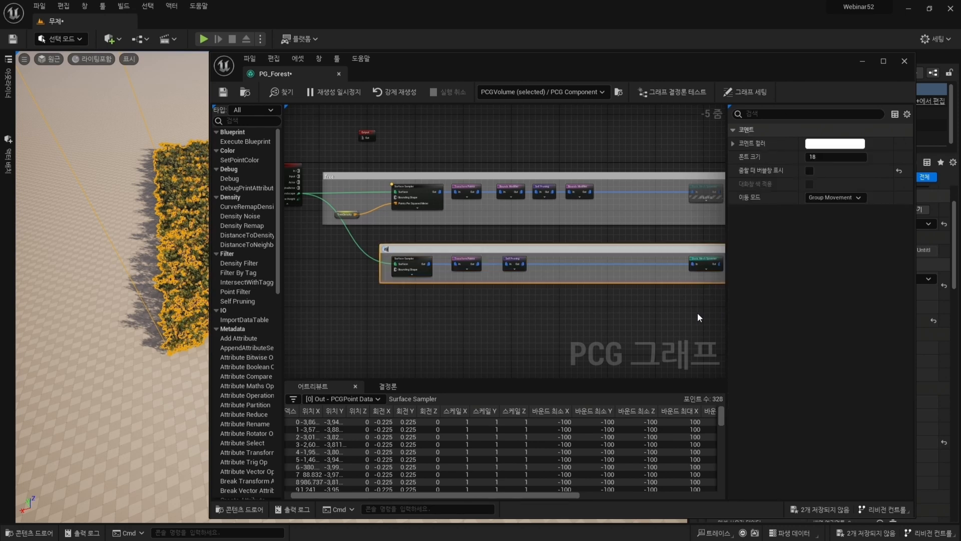
type("Foliage")
key("Return")
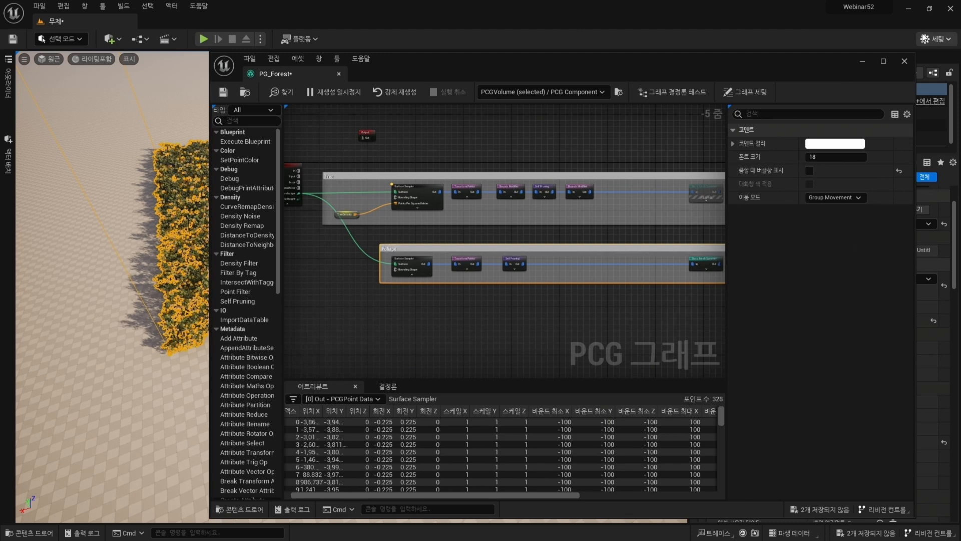
Play-test the level by running the character up to the saplings at the forest edge, and end the session.
right_click_drag(602, 134, 502, 135)
left_click(609, 197)
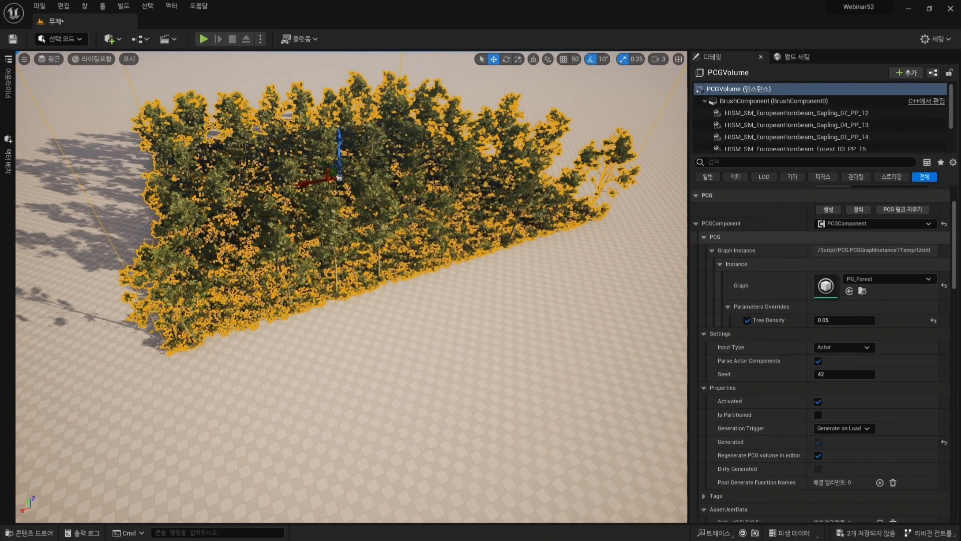
right_click_drag(351, 286, 327, 265)
key("g")
left_click(204, 40)
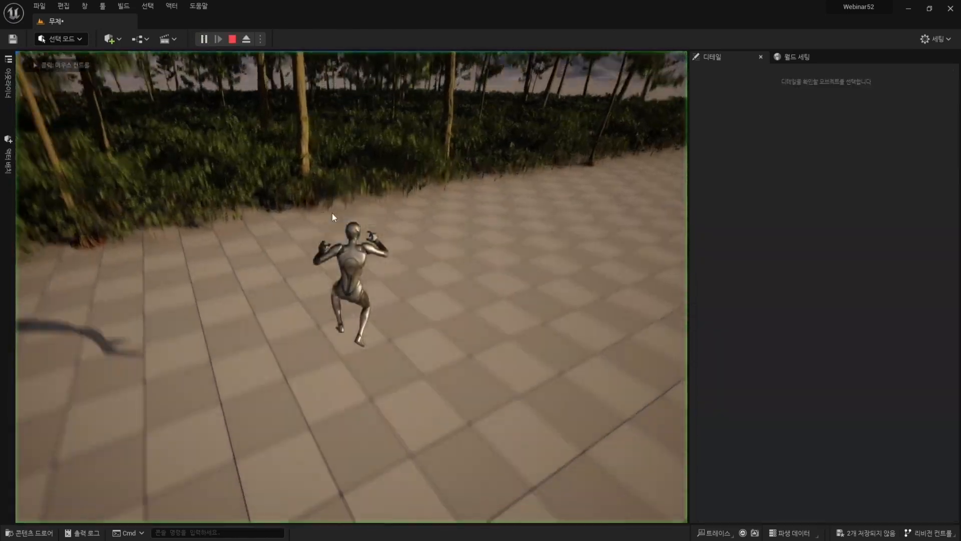
key("w")
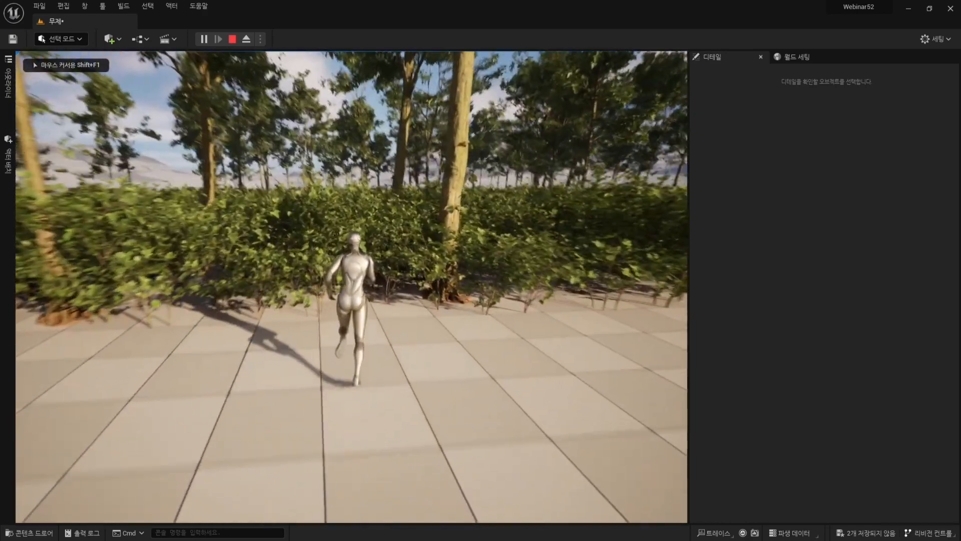
key("s")
key("Escape")
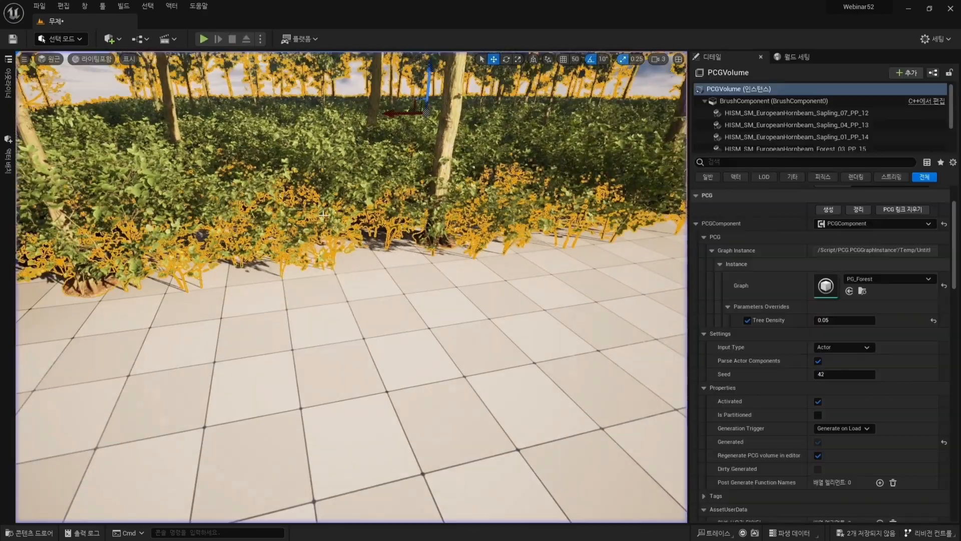
Set the Foliage branch's Transform Points node to Scale Min 0.4 and Scale Max 0.7 on all axes.
left_click_drag(960, 160, 451, 83)
scroll(352, 318, "up", 2)
right_click_drag(352, 318, 465, 353)
scroll(465, 356, "up", 2)
left_click(446, 235)
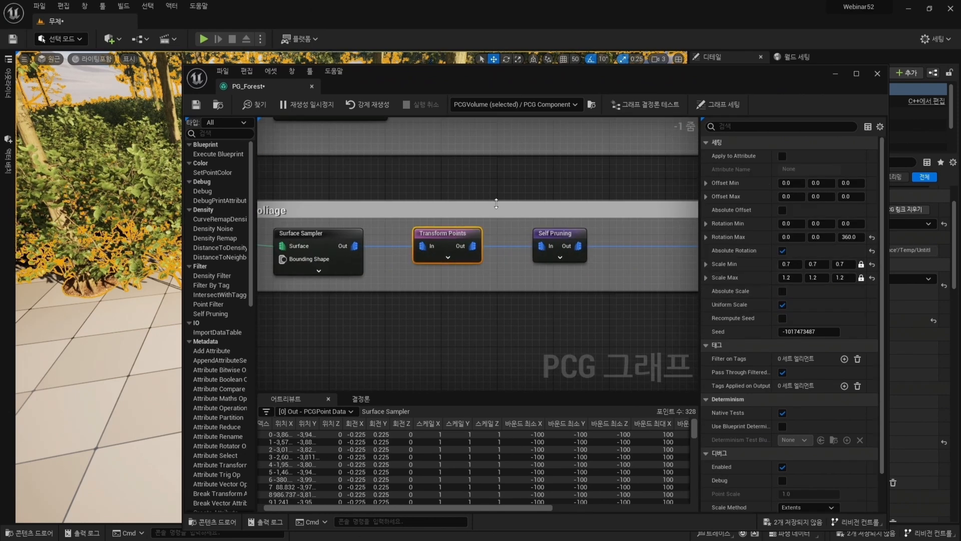
left_click(790, 264)
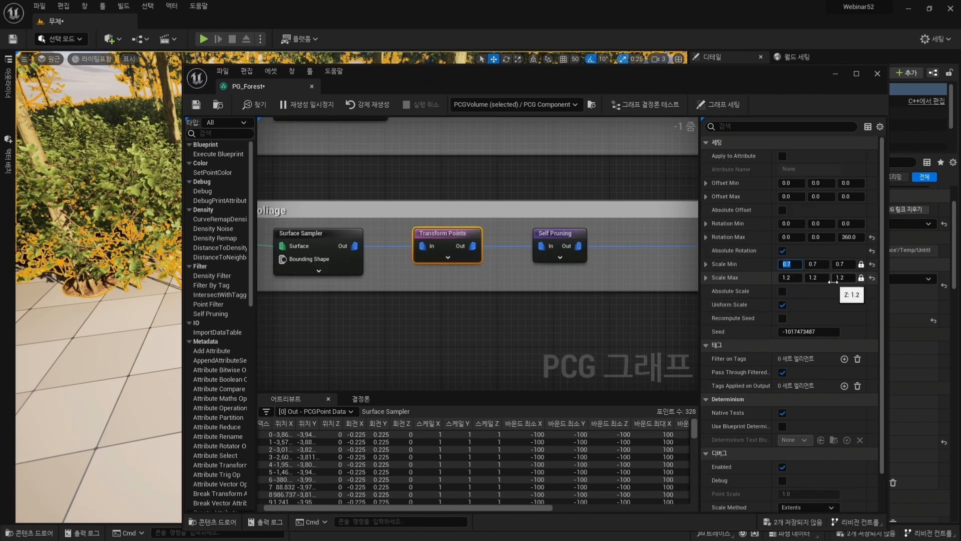
type("0.4")
key("Tab")
type("0")
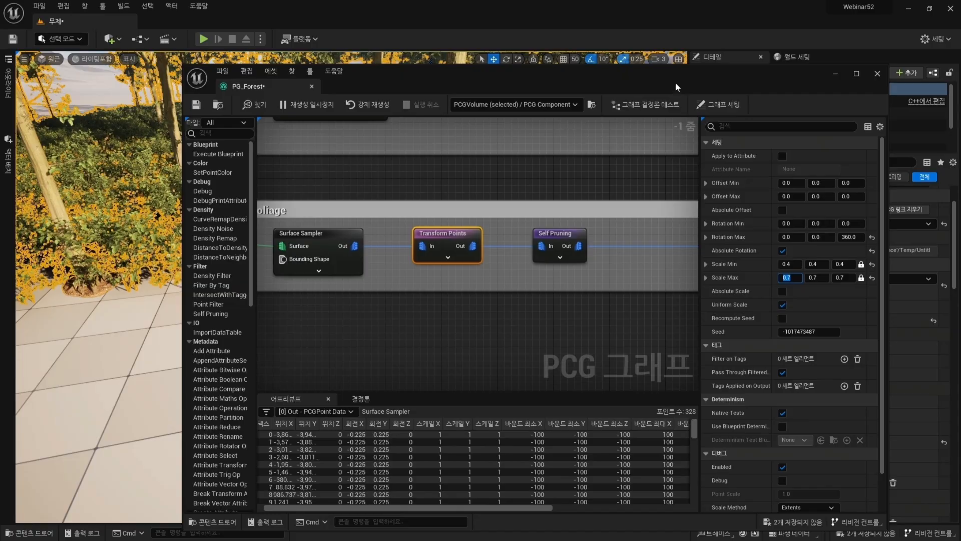
Play-test the level again, running the character among the saplings and tree trunks to examine foliage height and overlap.
left_click_drag(677, 86, 960, 98)
scroll(369, 281, "up", 5)
left_click_drag(314, 92, 325, 175)
left_click(203, 39)
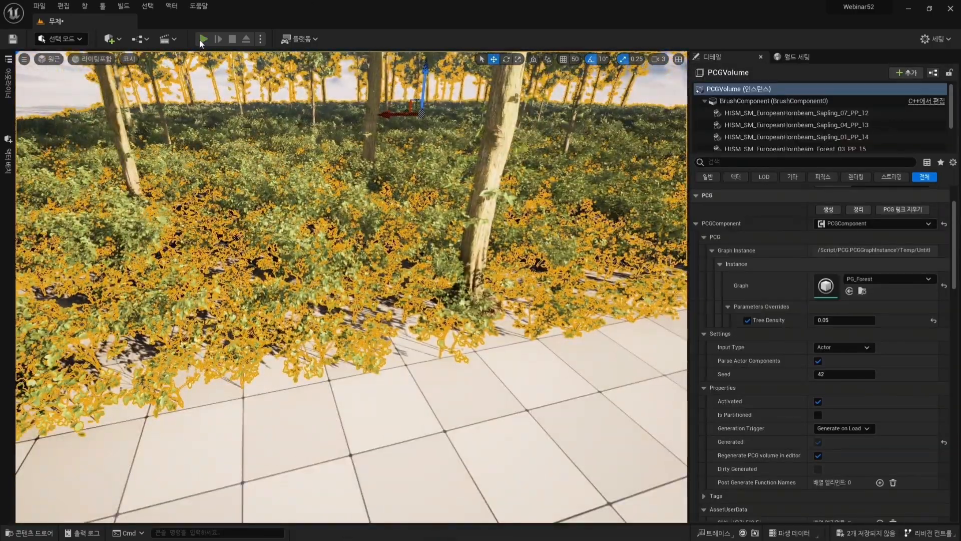
key("w")
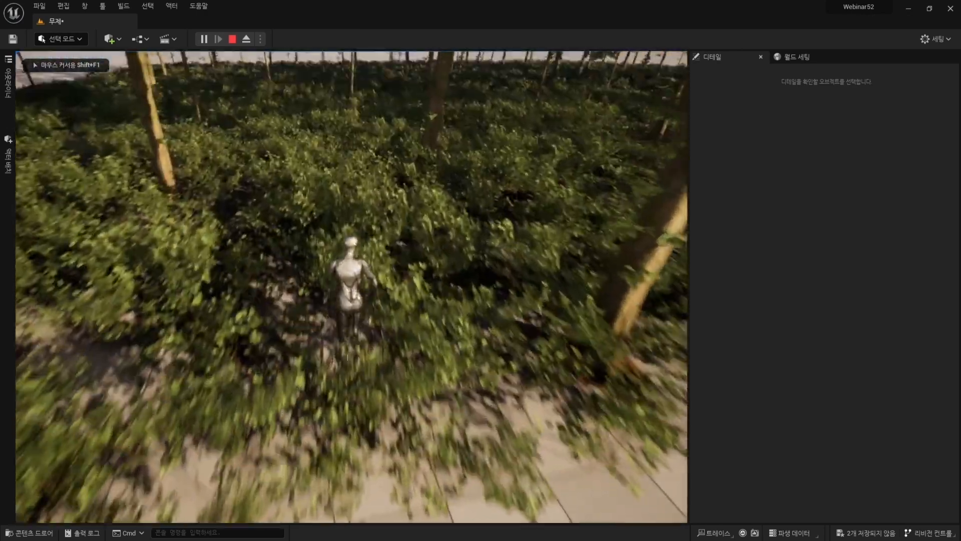
key("d")
key("s")
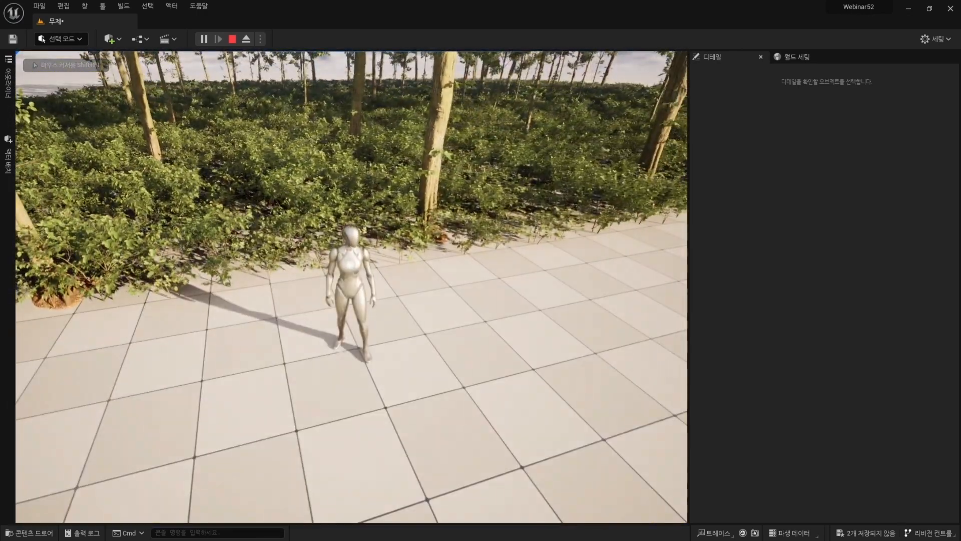
key("w")
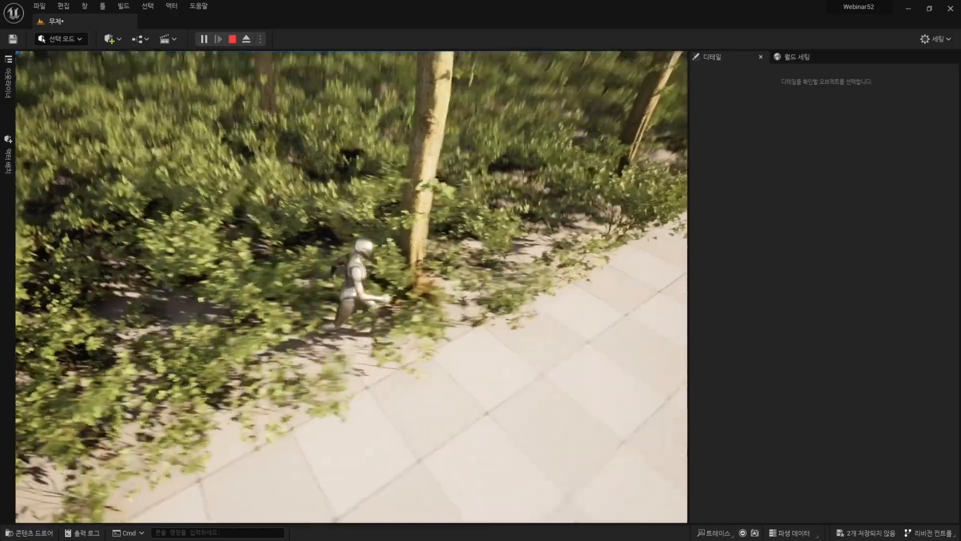
key("s")
key("d")
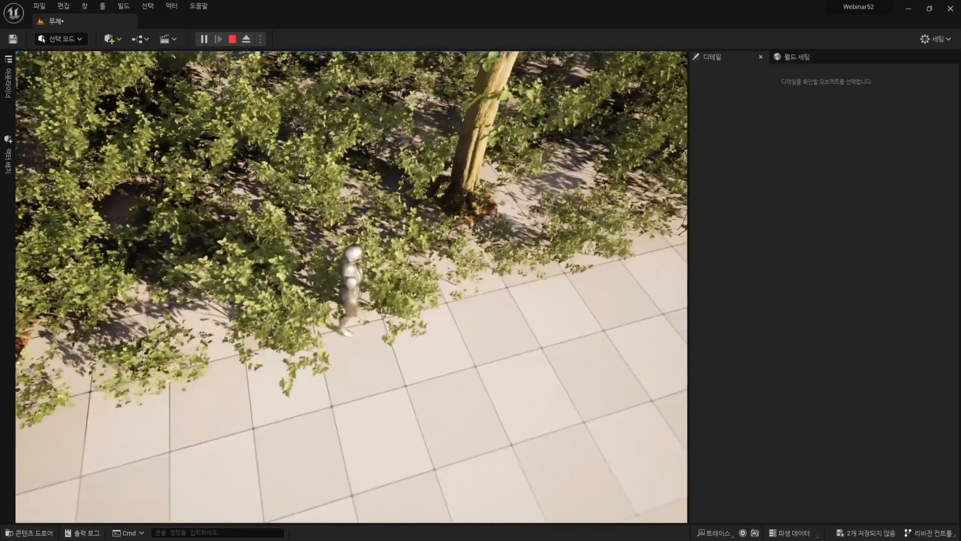
key("a")
key("s")
key("w")
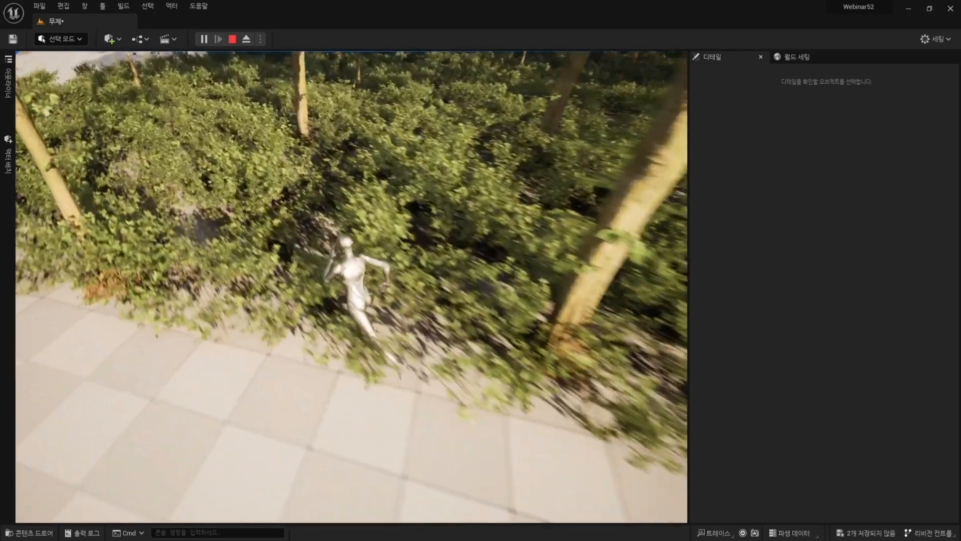
key("a")
key("w")
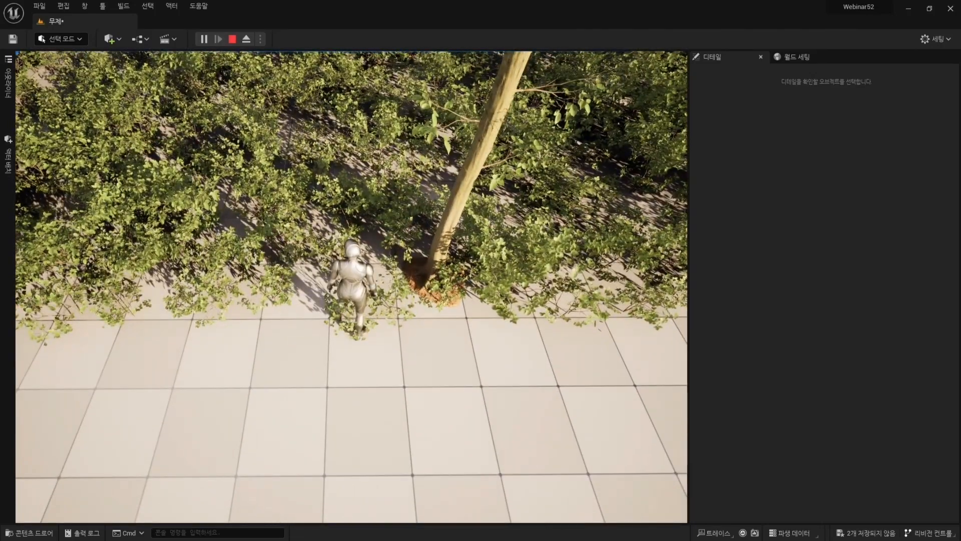
key("Escape")
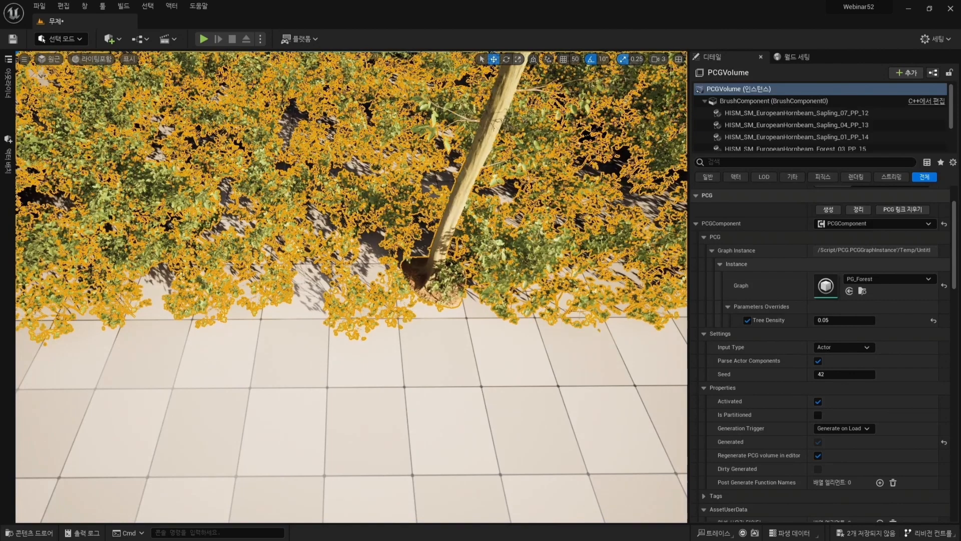
Add a Difference node to the Foliage branch between Self Pruning and Static Mesh Spawner.
left_click_drag(960, 120, 546, 58)
right_click_drag(576, 265, 385, 290)
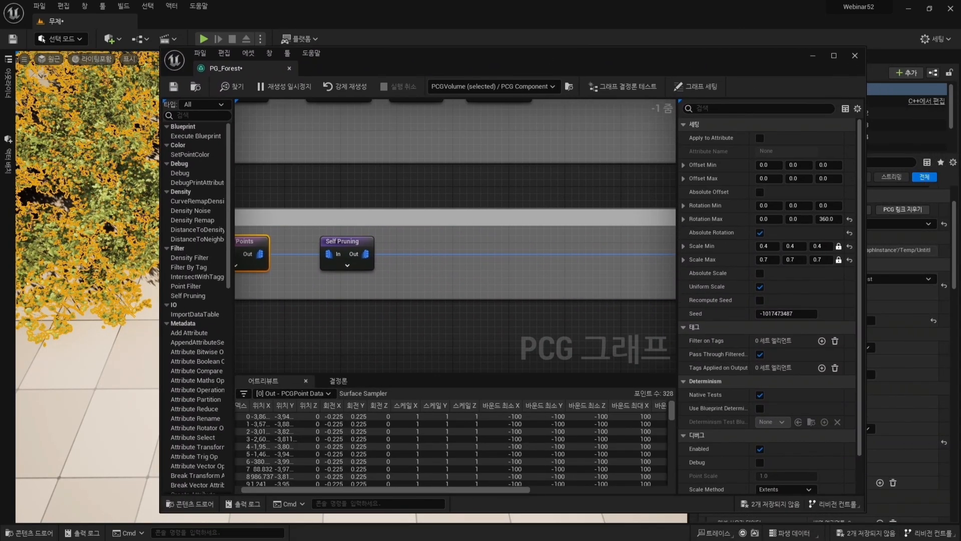
right_click_drag(513, 320, 508, 271)
right_click(489, 276)
type("diff")
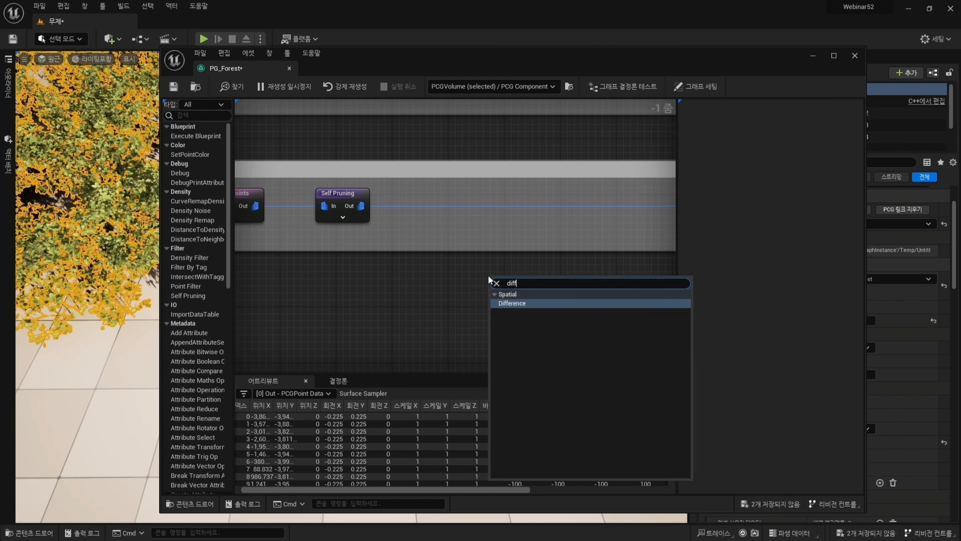
key("Return")
left_click_drag(532, 282, 596, 196)
right_click_drag(580, 265, 560, 320)
Route the Foliage Self Pruning output through the Difference node's Source into the Static Mesh Spawner, replacing the direct link.
left_click_drag(338, 260, 541, 260)
right_click_drag(594, 301, 505, 288)
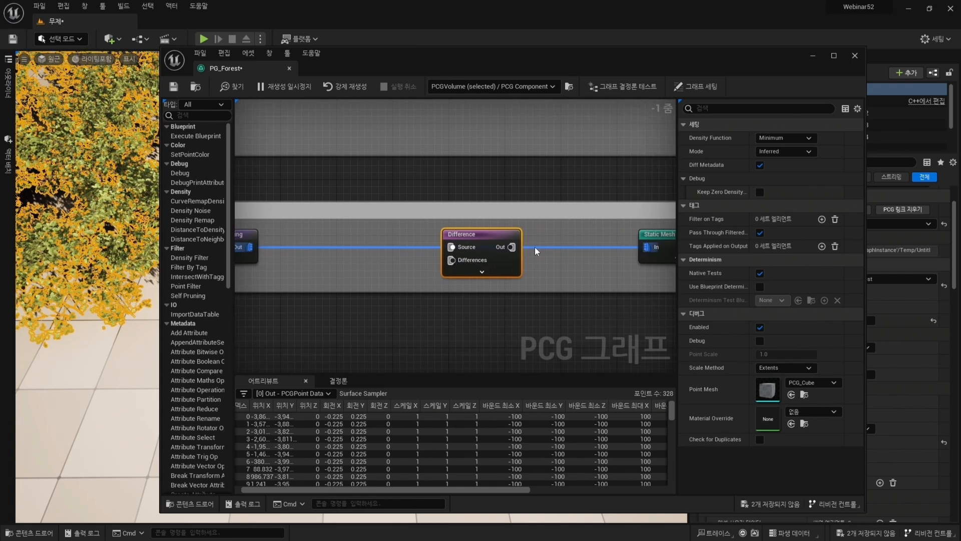
left_click(648, 248, "alt")
left_click_drag(511, 247, 648, 251)
Feed the tree branch's last Bounds Modifier output into the Difference node's Differences input and set Density Function to Binary.
scroll(546, 216, "down", 1)
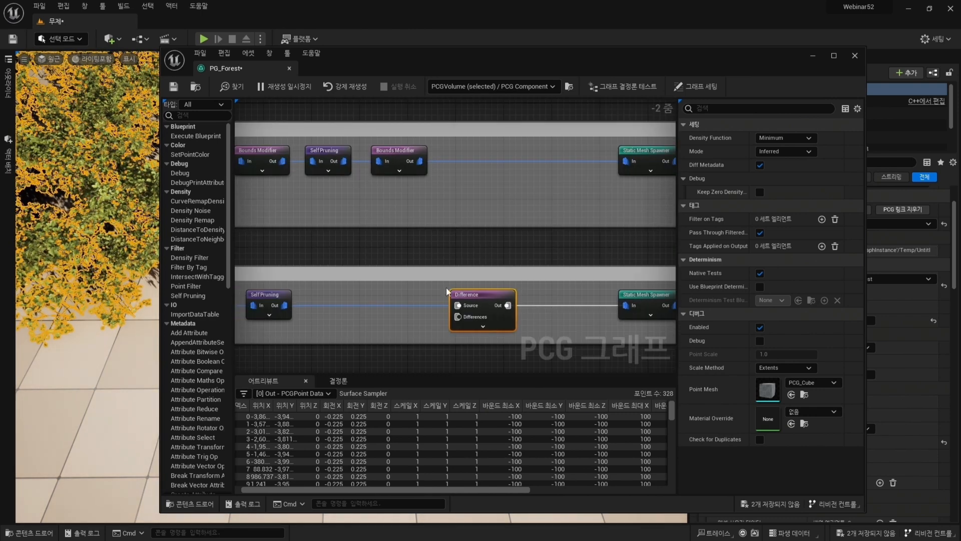
left_click_drag(420, 160, 458, 317)
right_click_drag(458, 317, 430, 296)
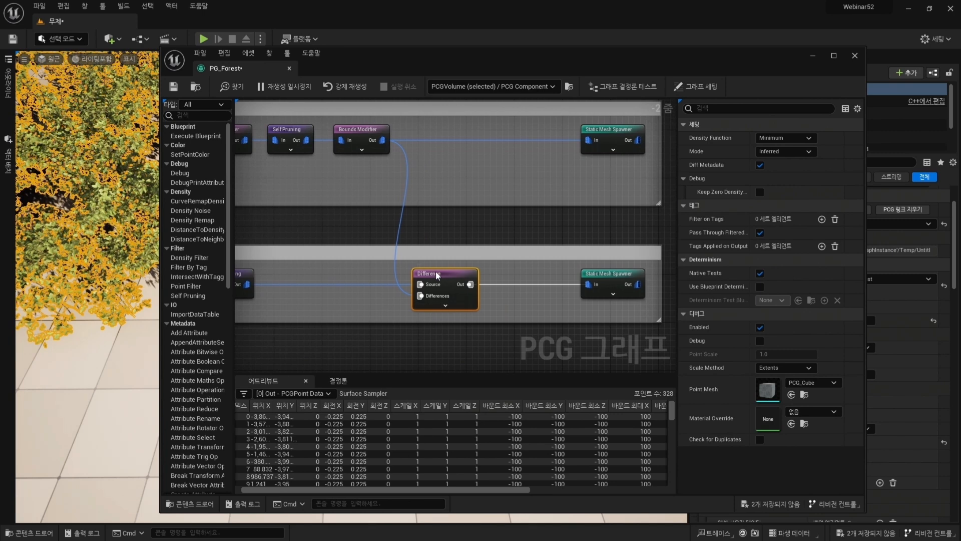
left_click(769, 167)
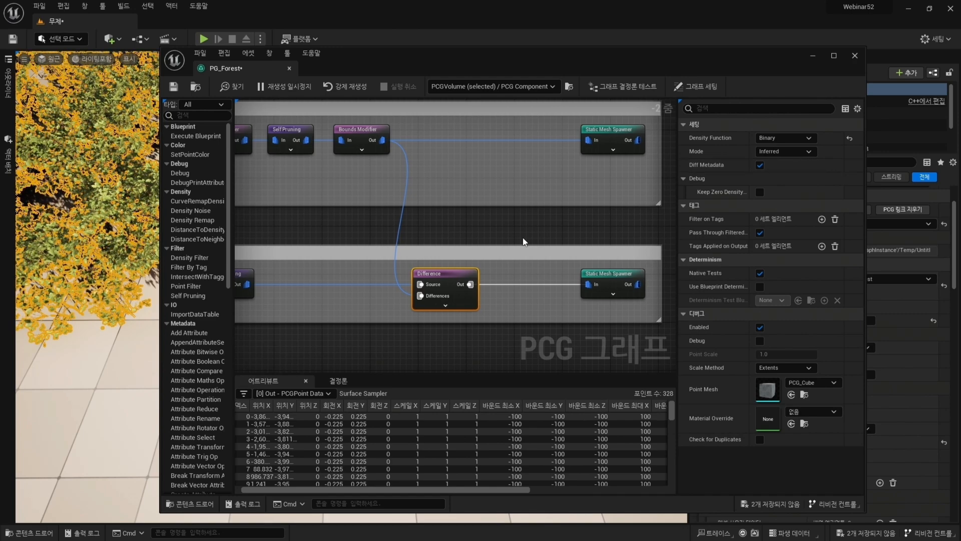
Compare the saplings around a tree trunk with the Difference node disabled and re-enabled.
left_click_drag(376, 55, 739, 58)
right_click_drag(459, 332, 475, 344)
key("w")
right_click_drag(295, 333, 293, 334)
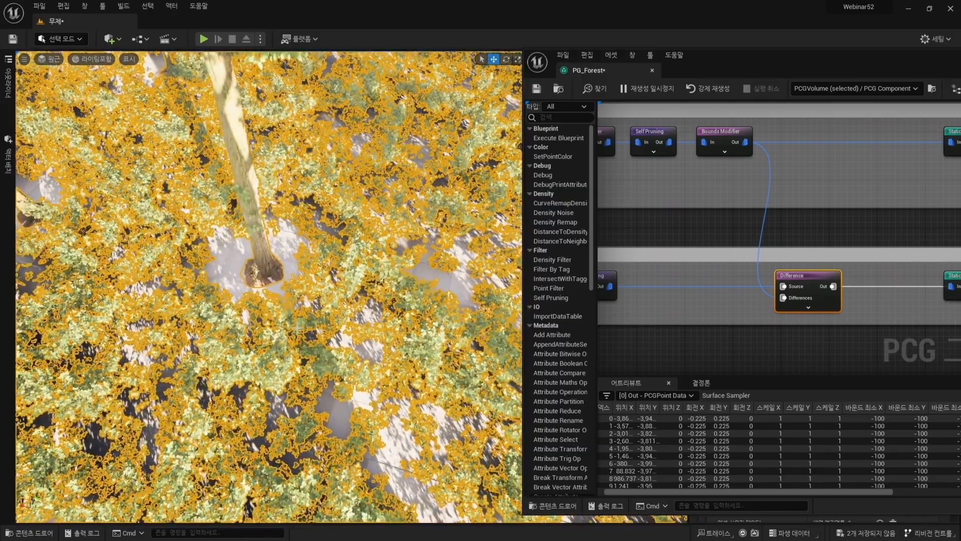
right_click_drag(412, 243, 408, 242)
key("g")
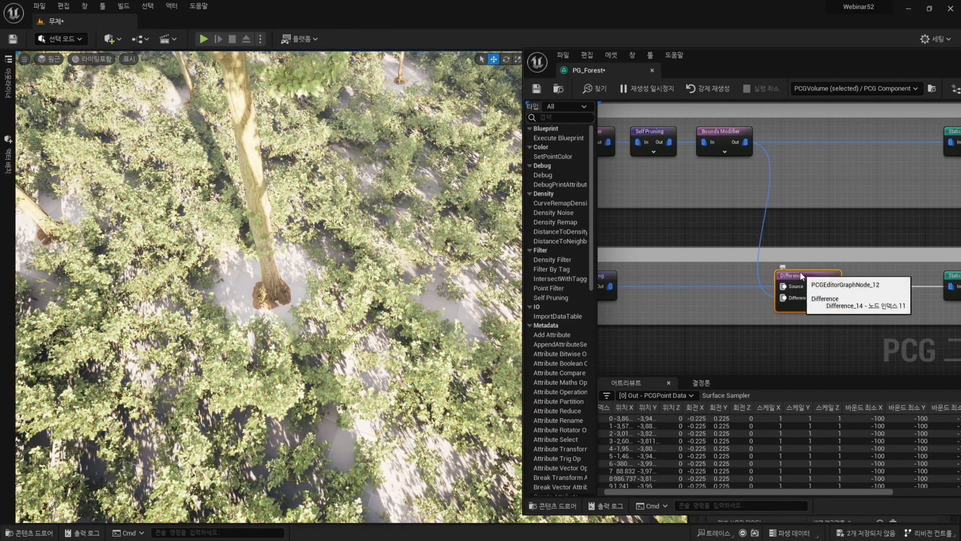
key("e")
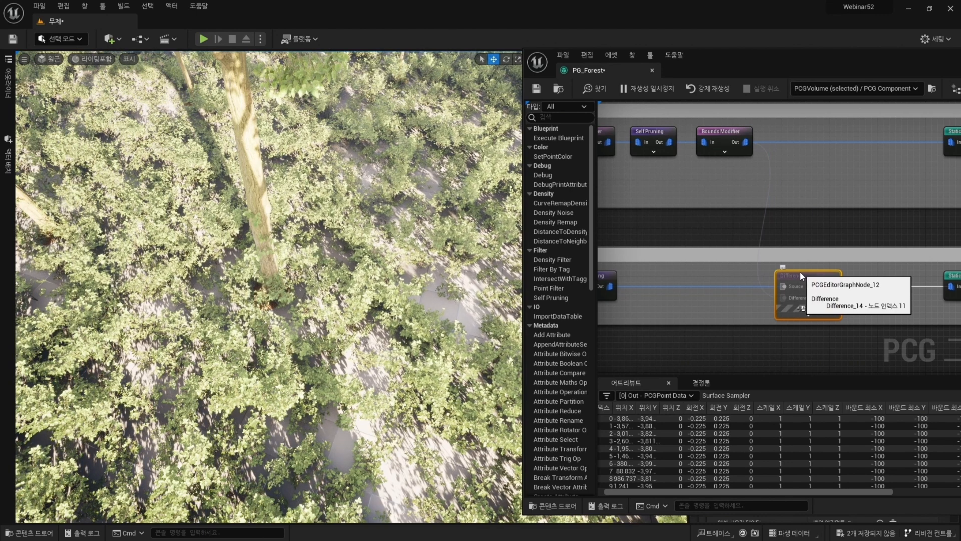
key("e")
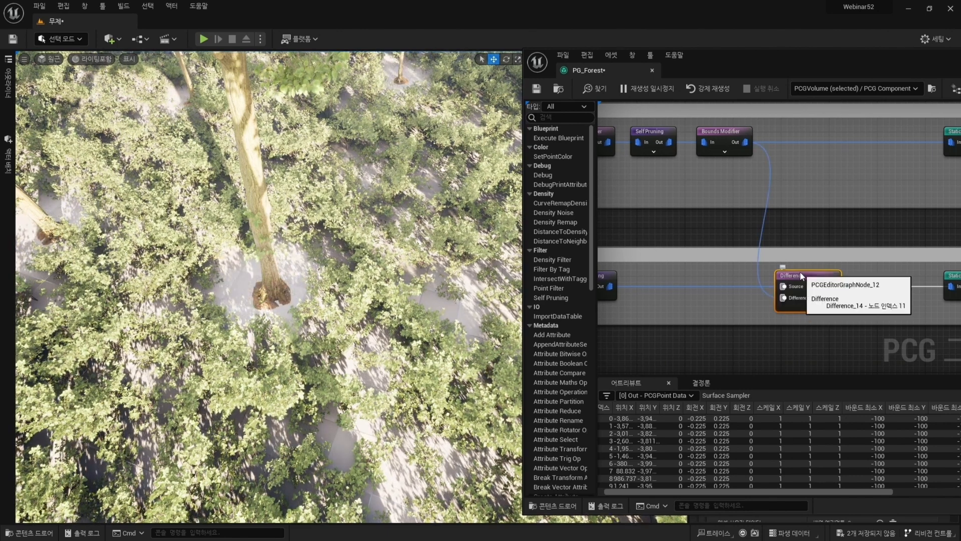
Move the PCG volume across the landscape to another spot on the flat sand.
left_click_drag(679, 67, 960, 98)
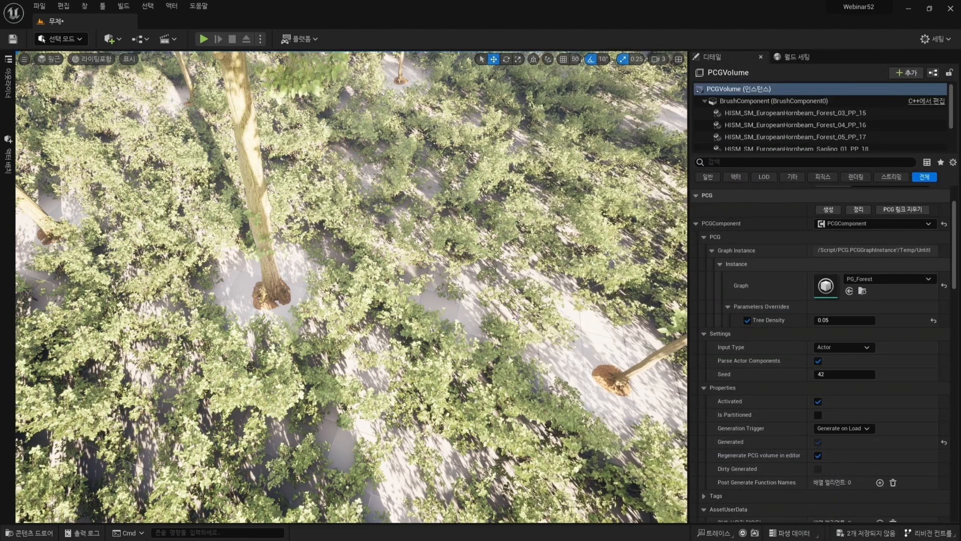
scroll(458, 370, "down", 8)
left_click_drag(457, 370, 418, 335, "alt")
scroll(419, 335, "down", 3)
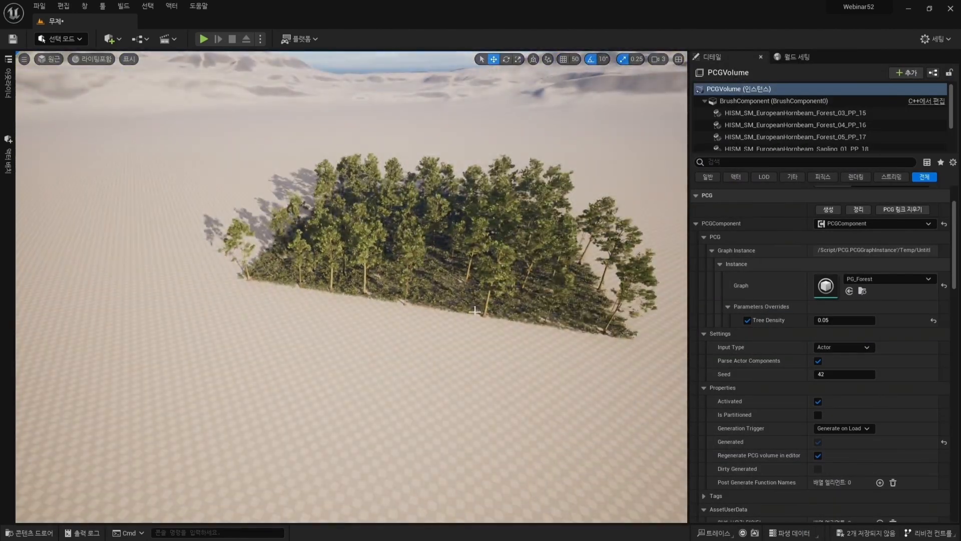
key("g")
left_click_drag(419, 269, 417, 321, "alt")
scroll(418, 269, "down", 5)
left_click_drag(381, 245, 150, 194)
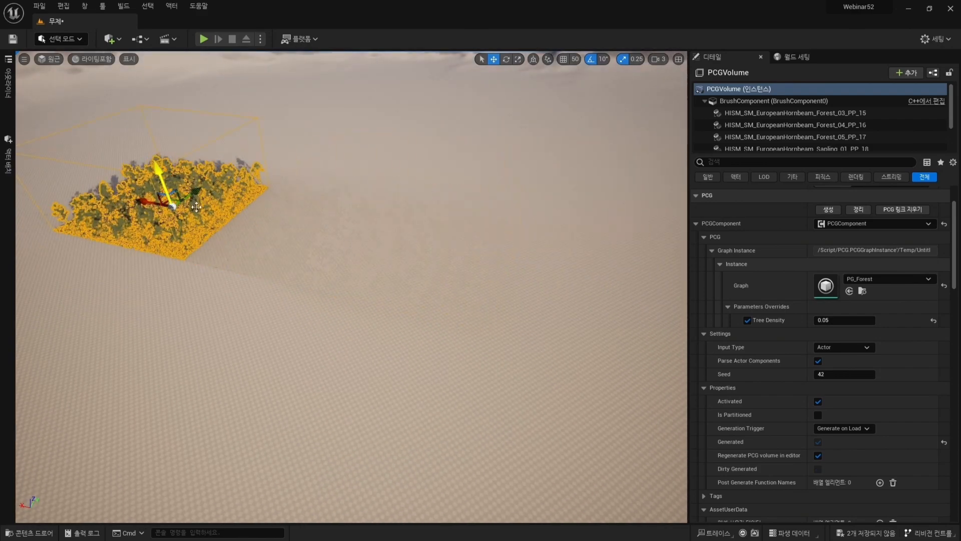
Stretch the PCG volume along its X axis to widen the forest.
key("f")
scroll(291, 350, "down", 2)
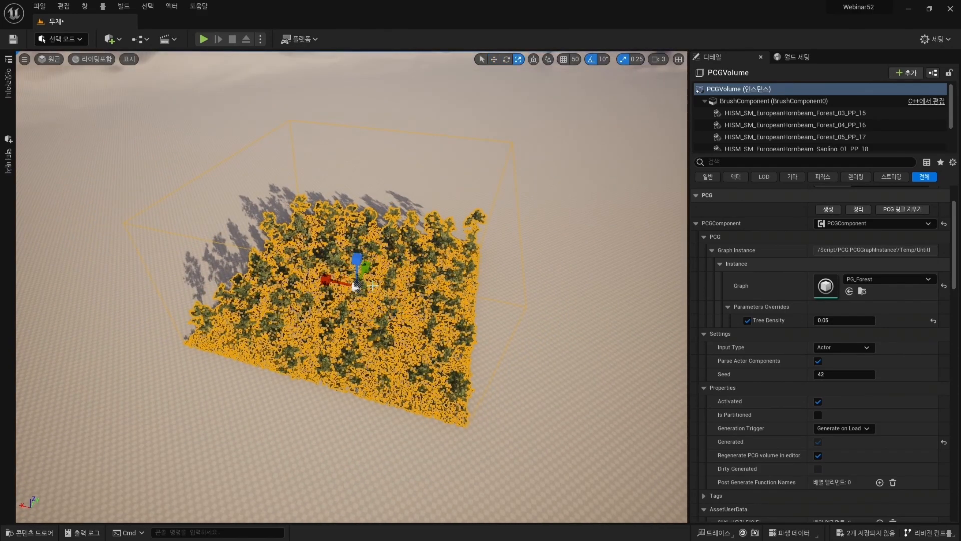
left_click_drag(325, 279, 265, 267)
Move the PCG volume far across the flat landscape to the foot of the surrounding dunes.
scroll(401, 363, "down", 5)
scroll(401, 363, "down", 3)
key("w")
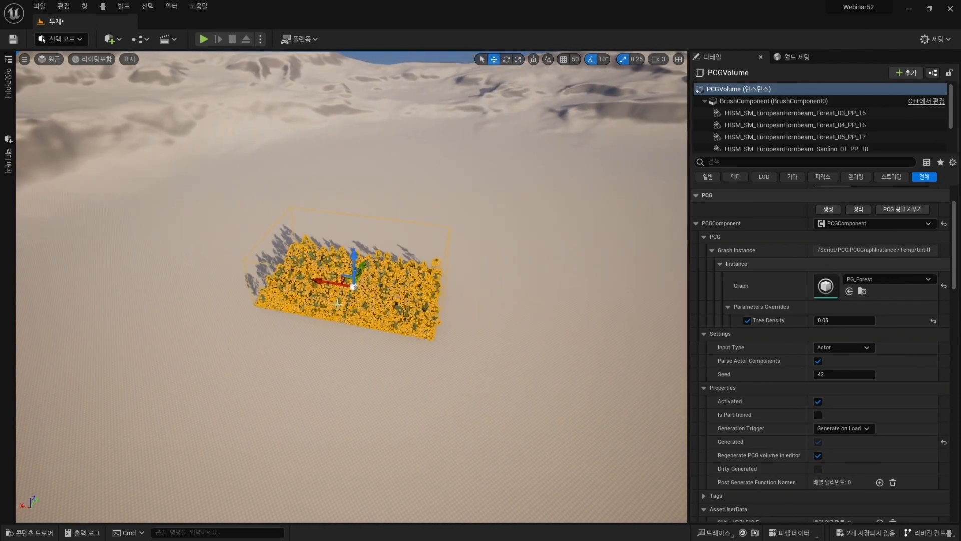
left_click_drag(354, 285, 107, 221)
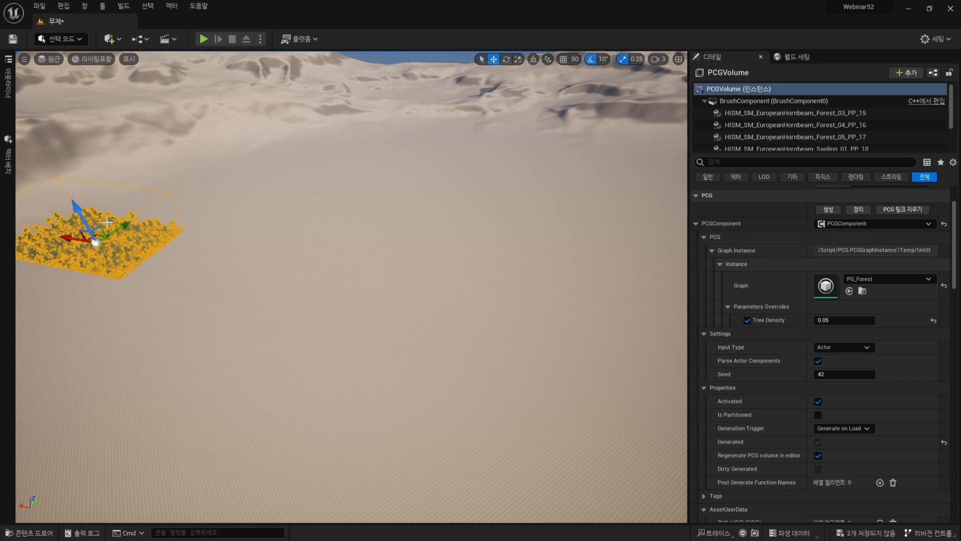
left_click_drag(257, 339, 192, 243, "alt")
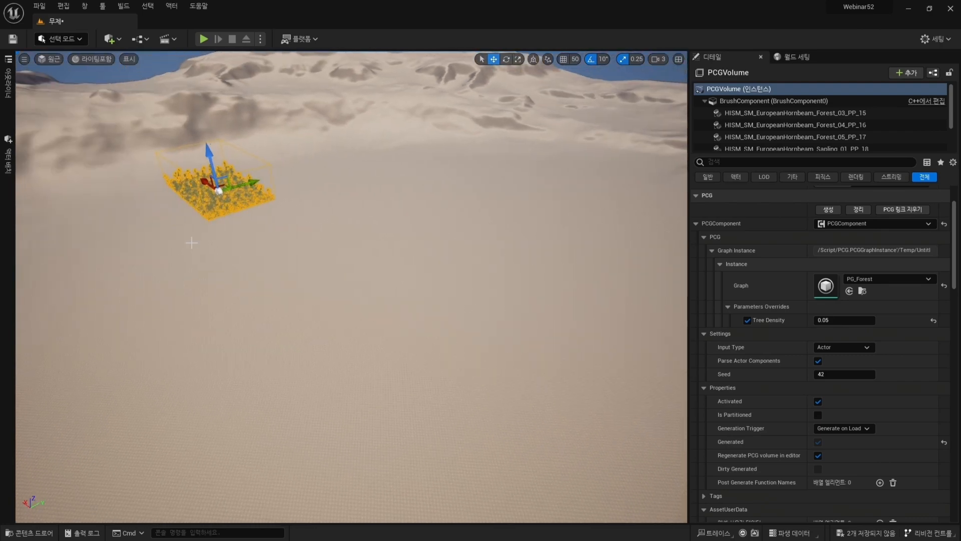
left_click_drag(200, 181, 132, 150)
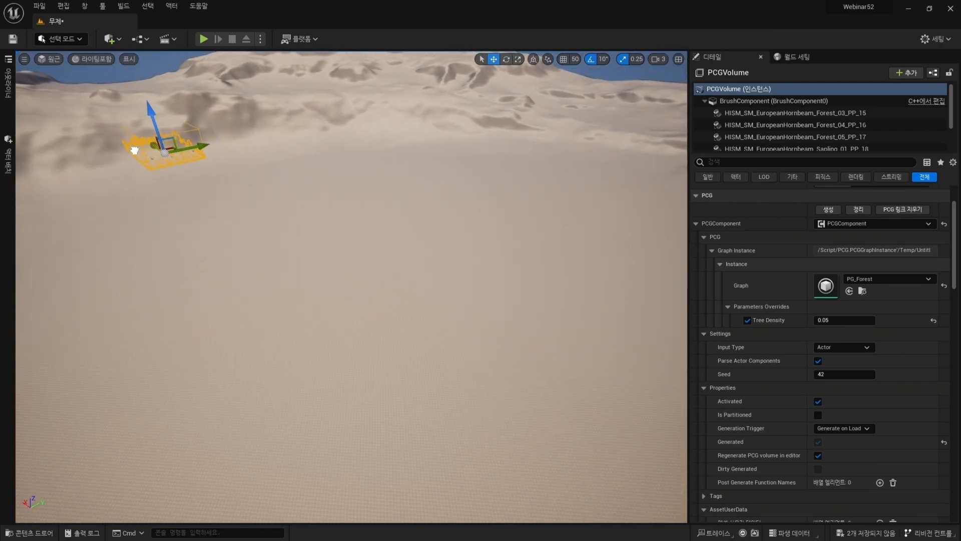
Shift the PCG volume along its X axis across the sloping dune terrain and frame it in the view.
key("f")
left_click_drag(290, 375, 350, 302, "alt")
left_click_drag(408, 332, 515, 385, "alt")
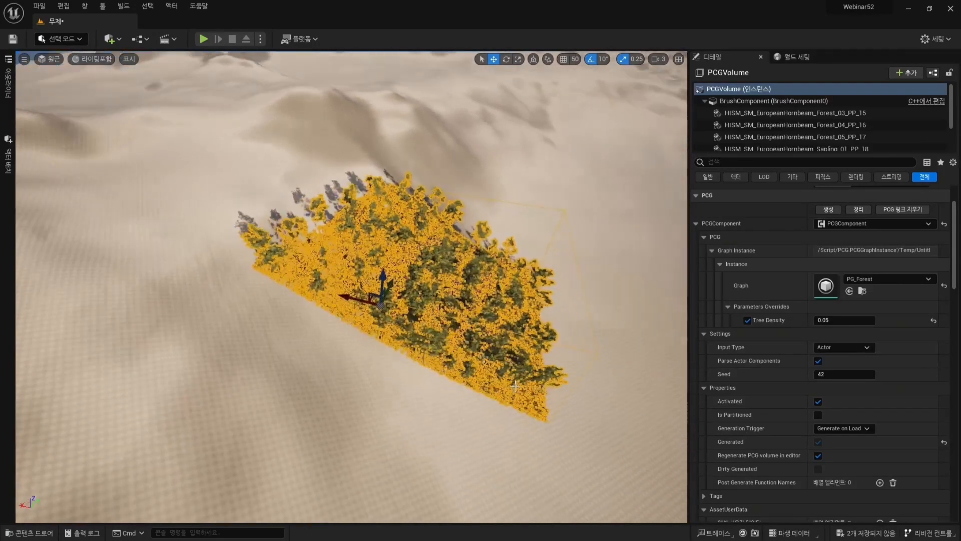
left_click_drag(353, 300, 563, 349)
key("f")
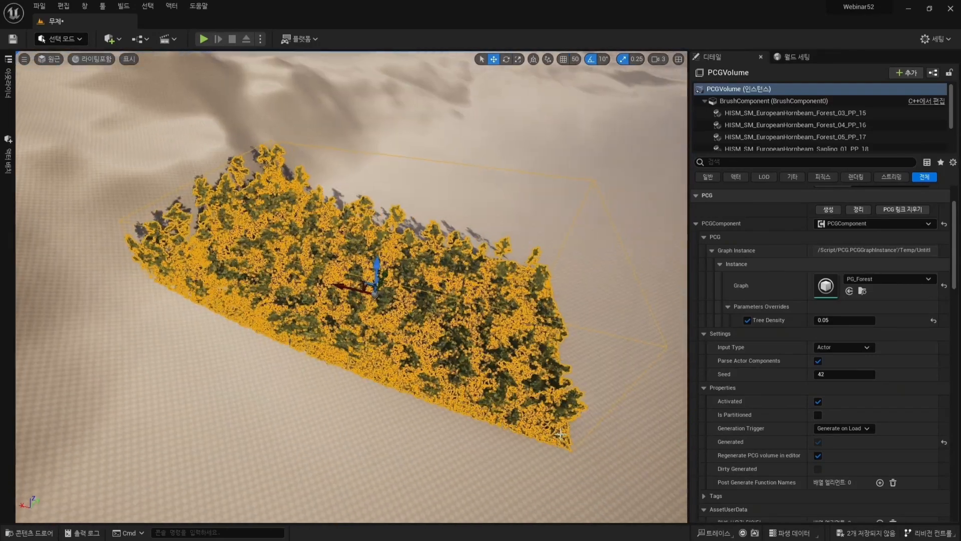
Place an empty Actor at the near edge of the forest on the landscape.
left_click(566, 451)
left_click_drag(567, 450, 516, 396, "alt")
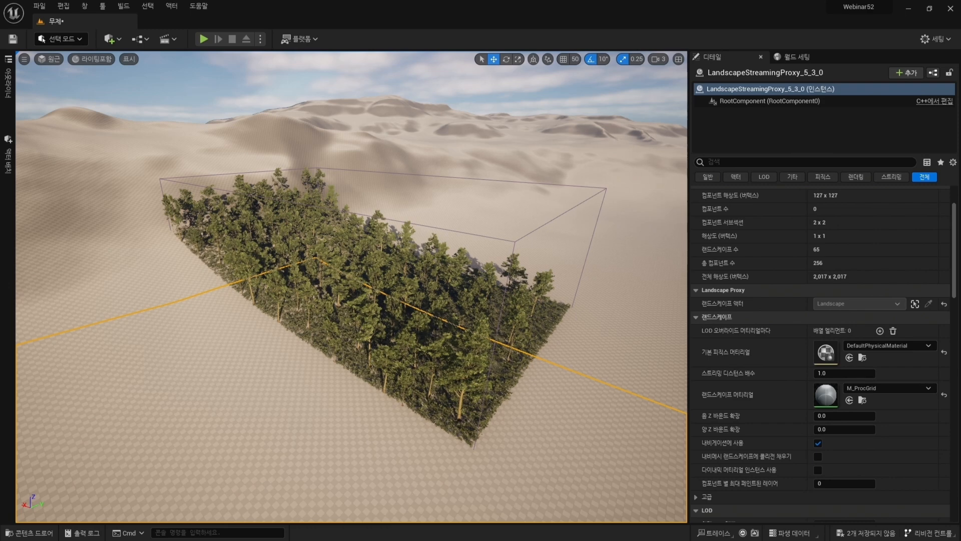
left_click(8, 155)
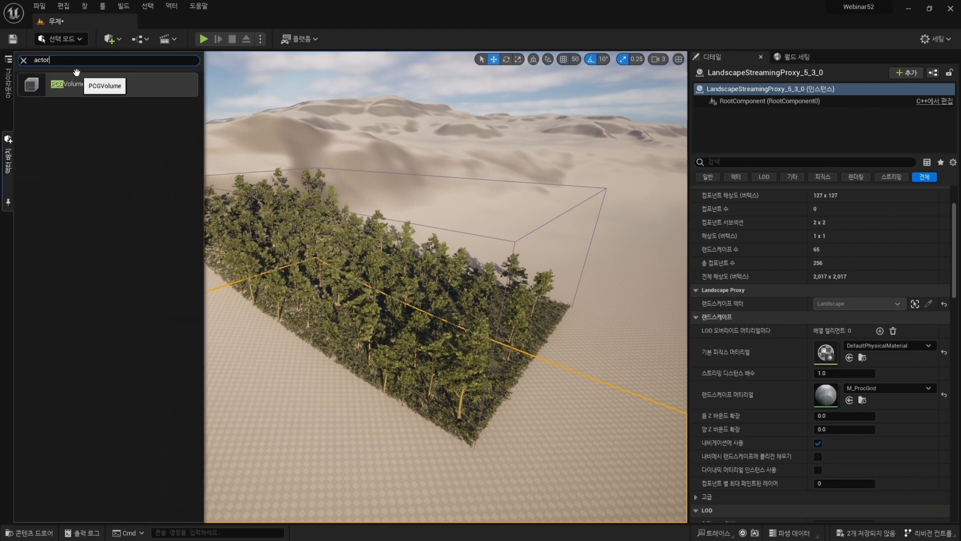
scroll(75, 453, "down", 6)
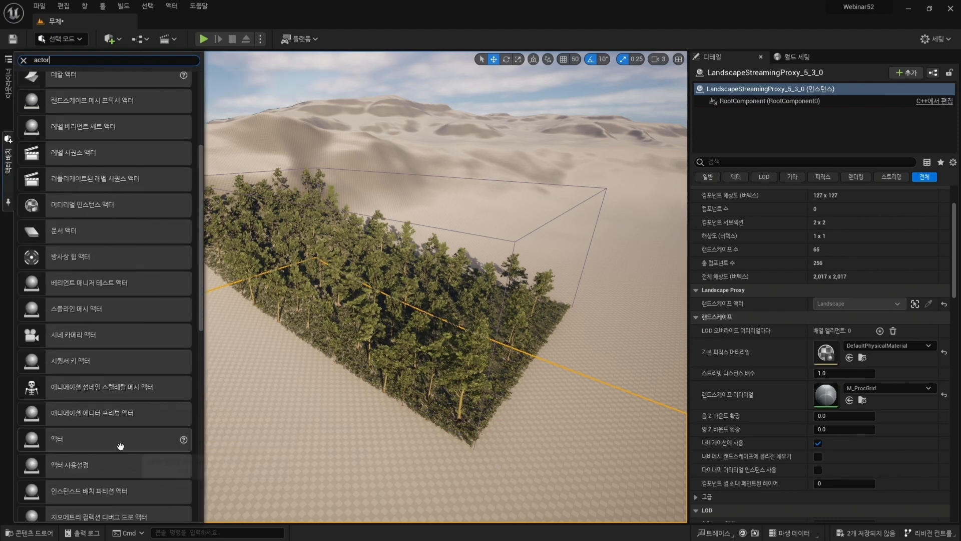
left_click_drag(121, 382, 484, 384)
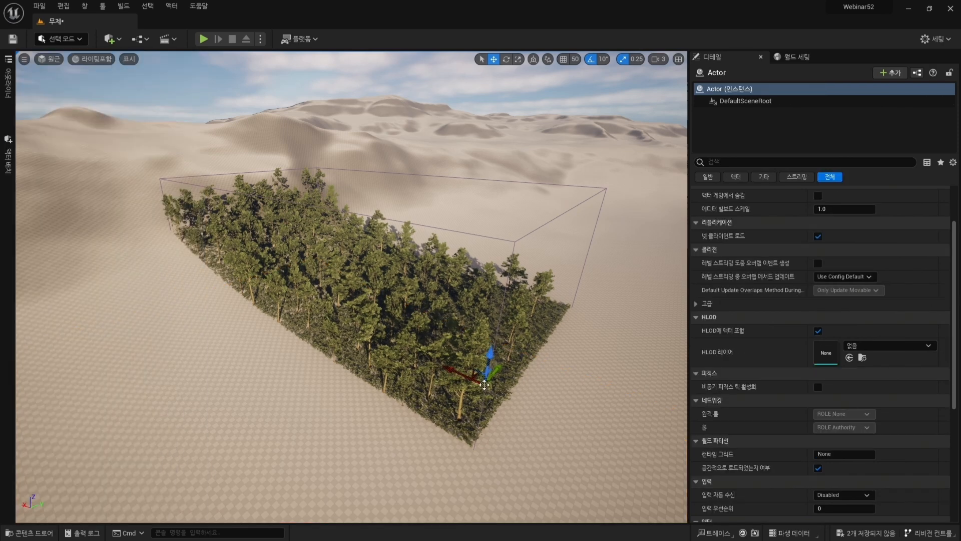
Add a Spline component to the new actor and make it a closed loop.
left_click(890, 74)
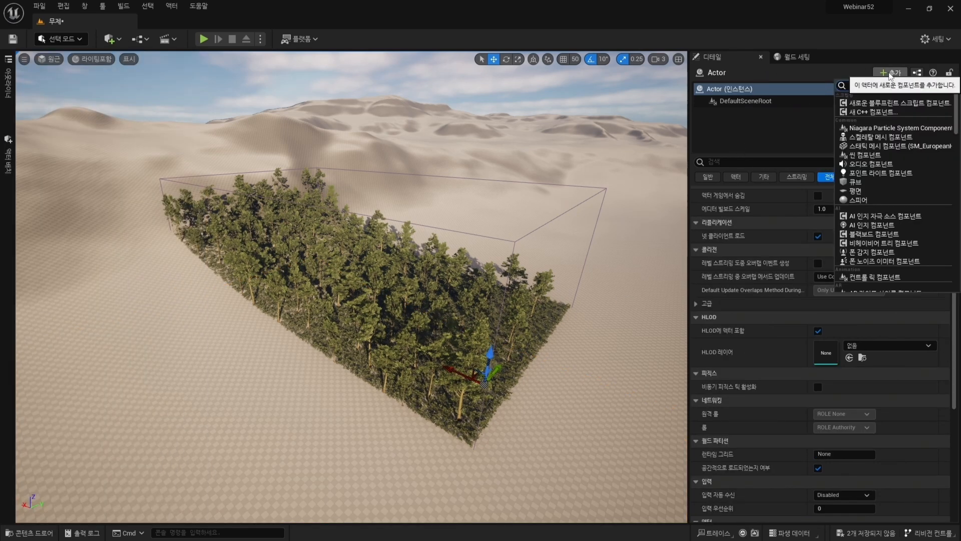
left_click(891, 74)
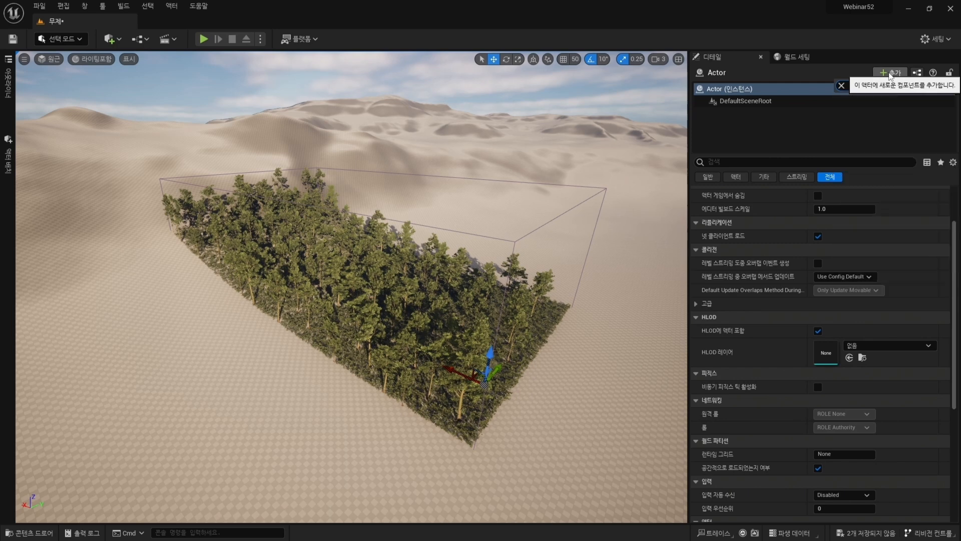
left_click(890, 74)
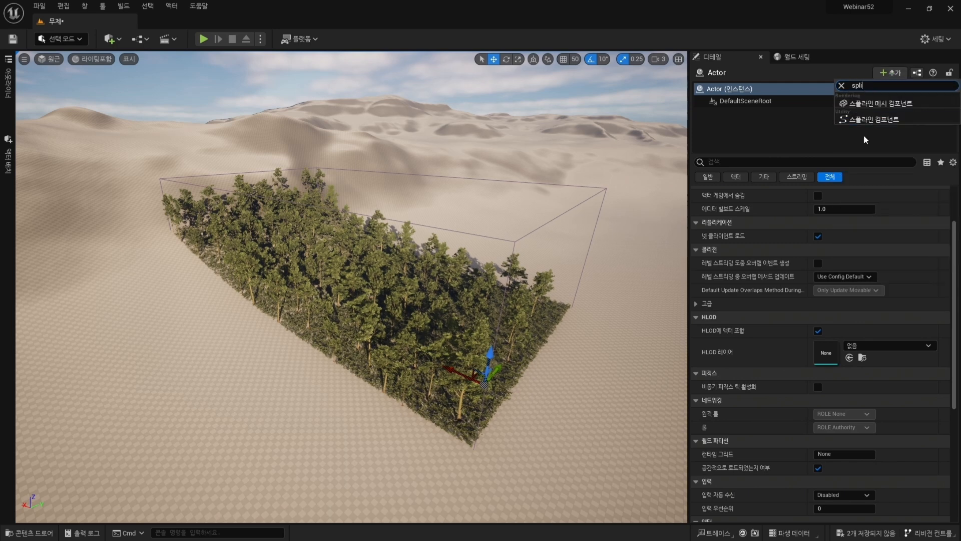
left_click(881, 124)
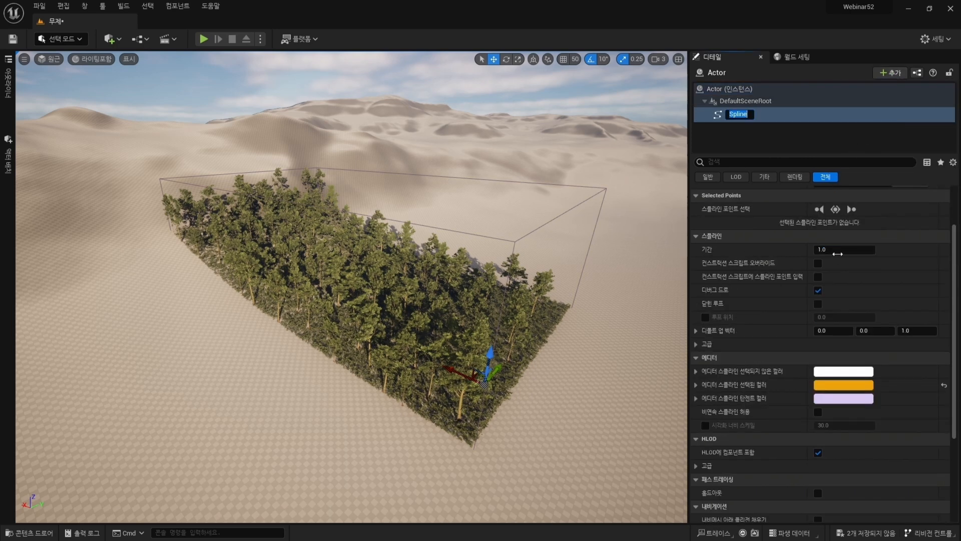
key("Return")
left_click(740, 114)
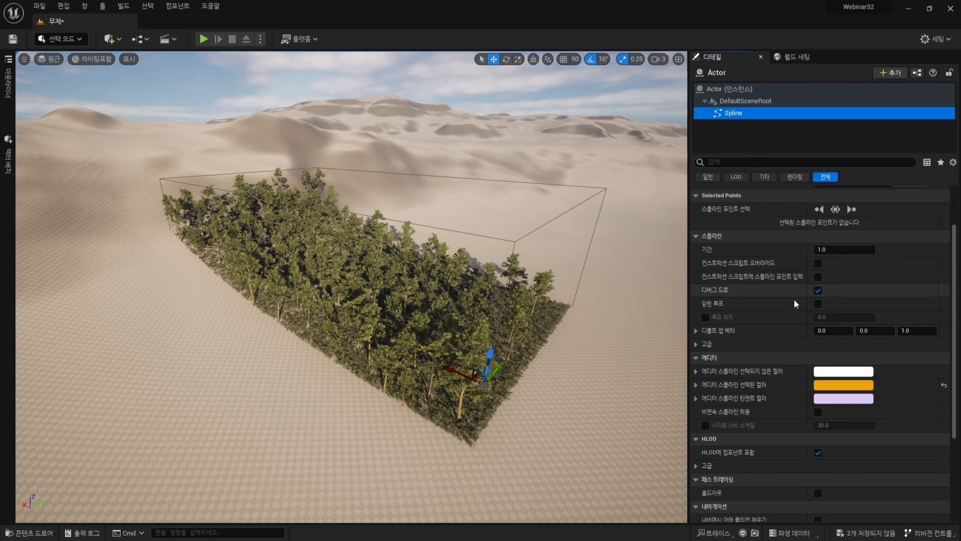
left_click(818, 304)
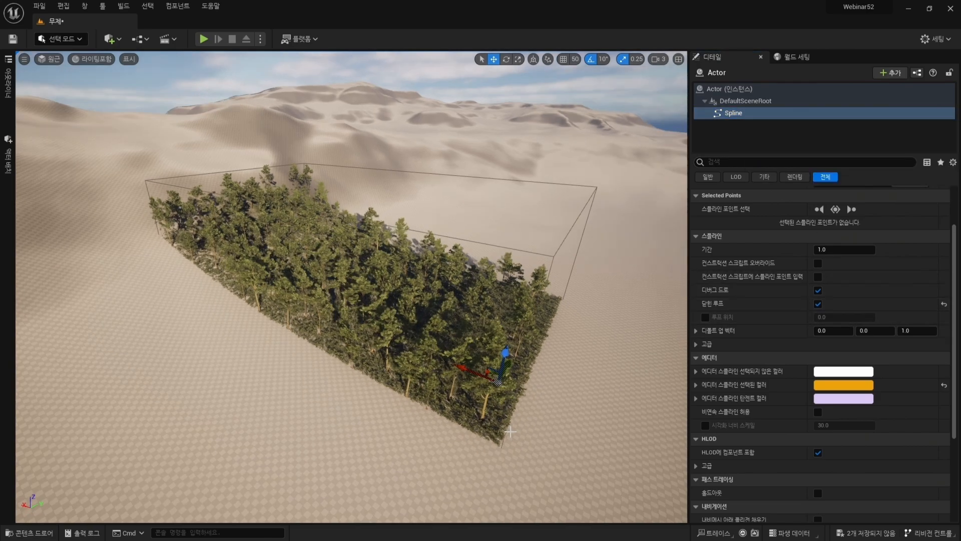
key("f")
left_click_drag(351, 287, 351, 344, "alt")
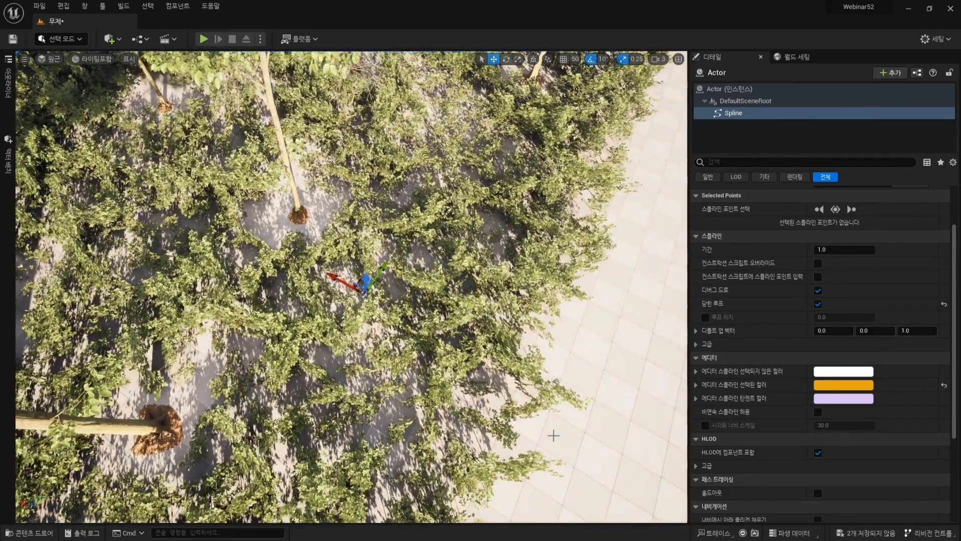
left_click_drag(342, 280, 606, 426)
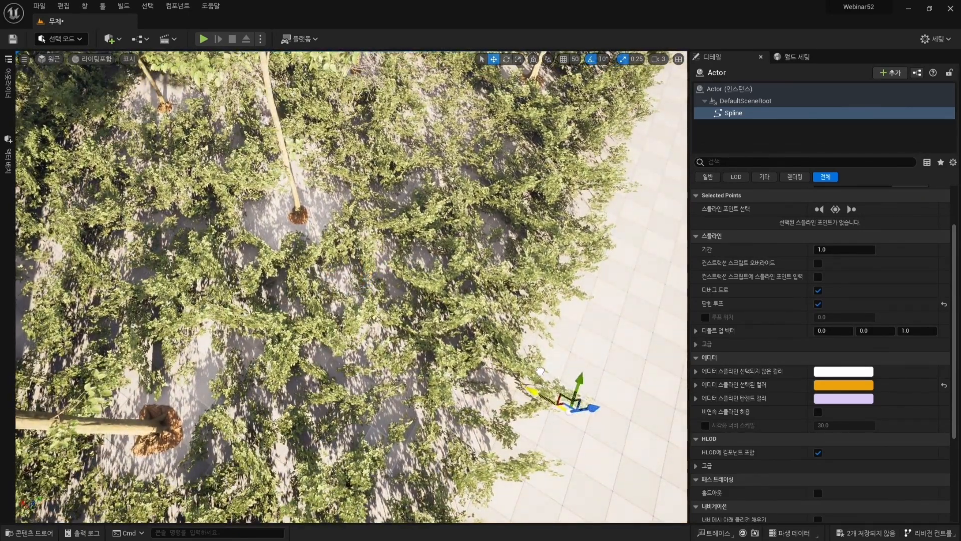
key("ctrl+z")
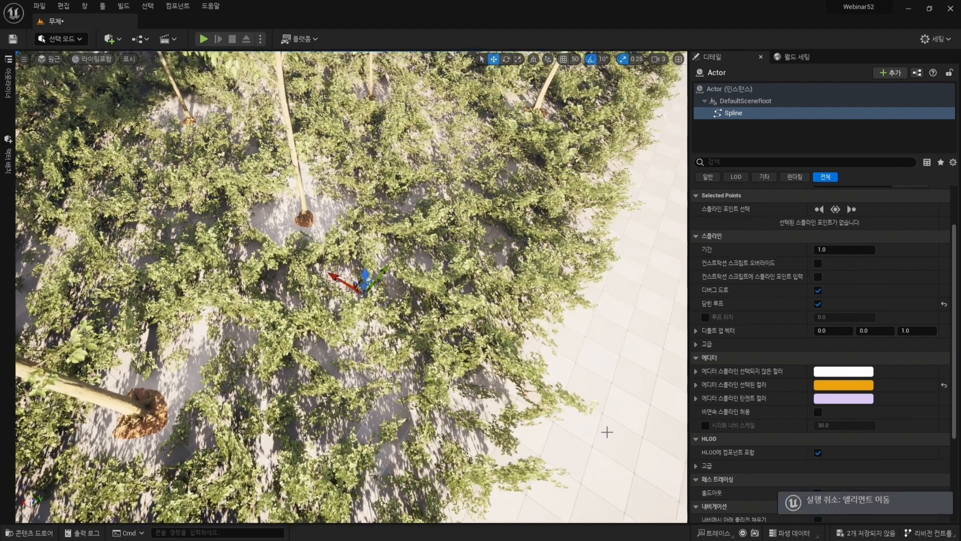
mouse_move(608, 431)
left_mouse_down("alt")
mouse_move(599, 441)
mouse_move(596, 401)
mouse_move(598, 430)
left_mouse_up("alt")
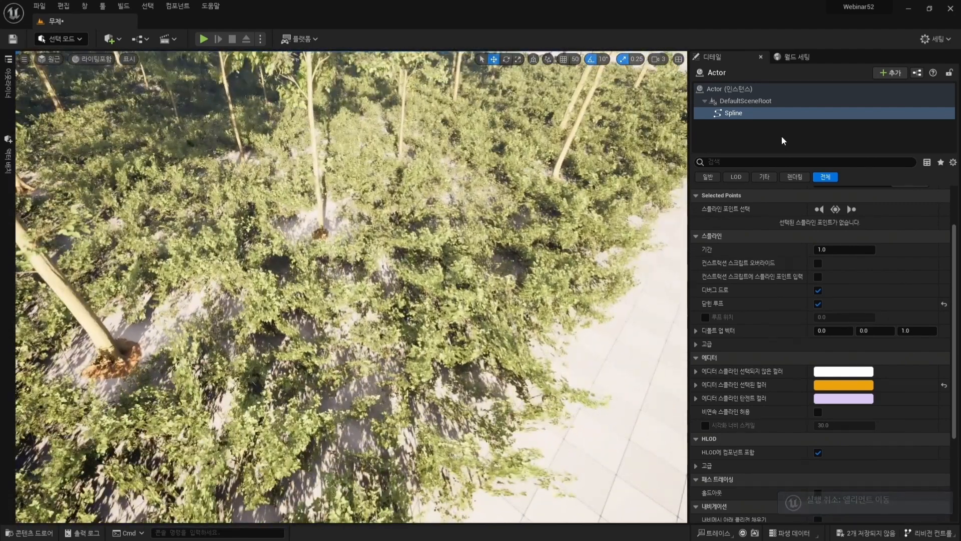
Move the whole actor out of the saplings onto the open sand beside the forest and frame it.
left_click(735, 113)
left_click(729, 90)
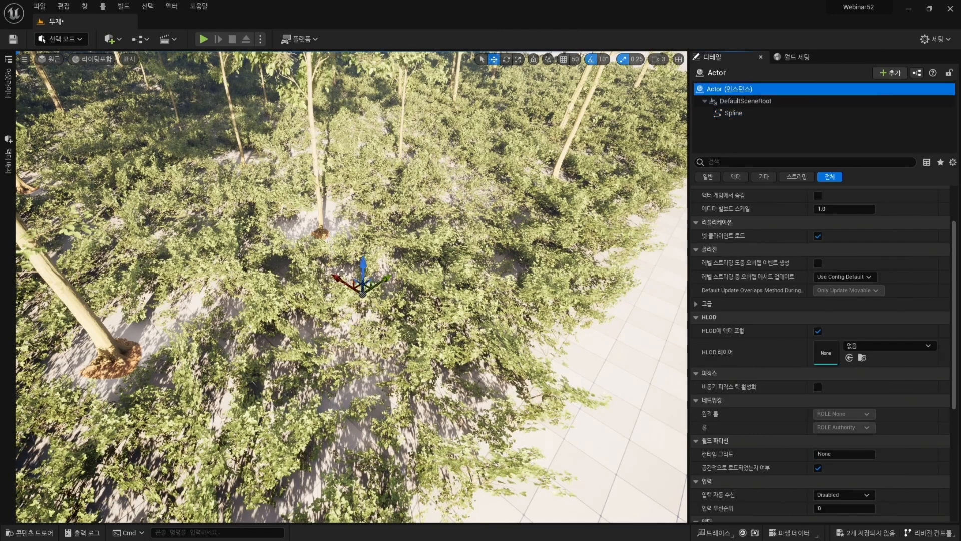
left_click_drag(338, 275, 612, 422)
key("f")
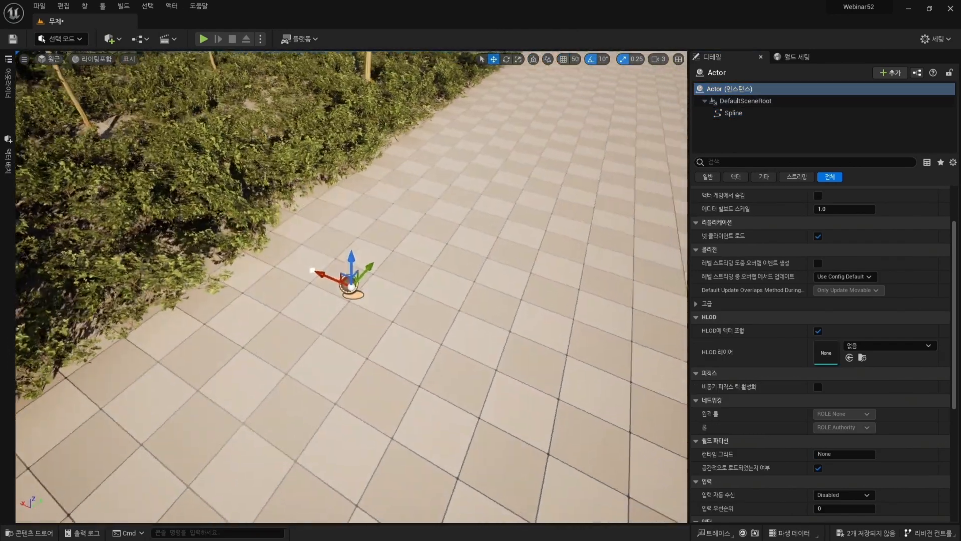
Extend the spline from its end point with a new point at about X 100, Y 790 along the forest edge.
left_click(748, 112)
left_click_drag(336, 275, 367, 283, "alt")
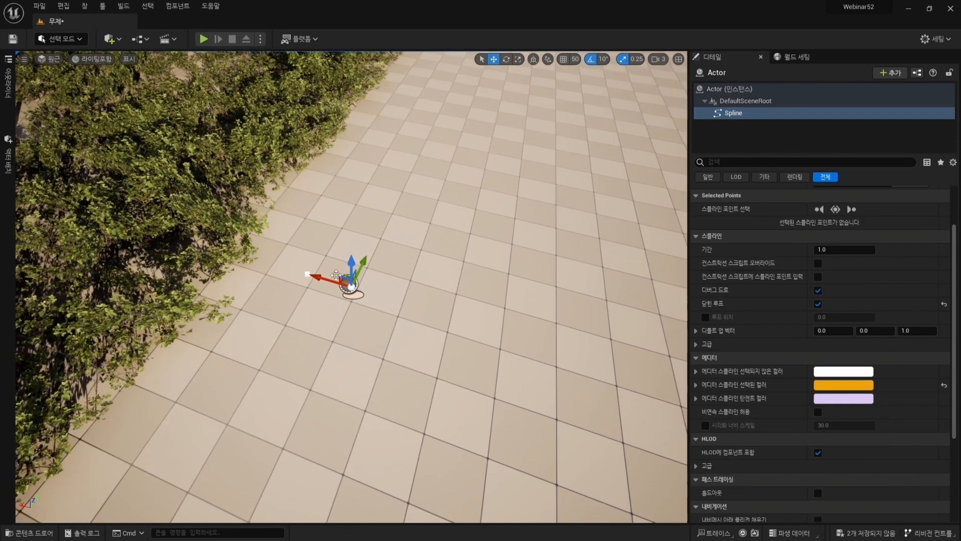
left_click(308, 273)
left_click_drag(319, 255, 416, 95, "alt")
Insert a spline point on the closing segment and pull it out over the sand to about X -711, Y 381.
right_click(388, 198)
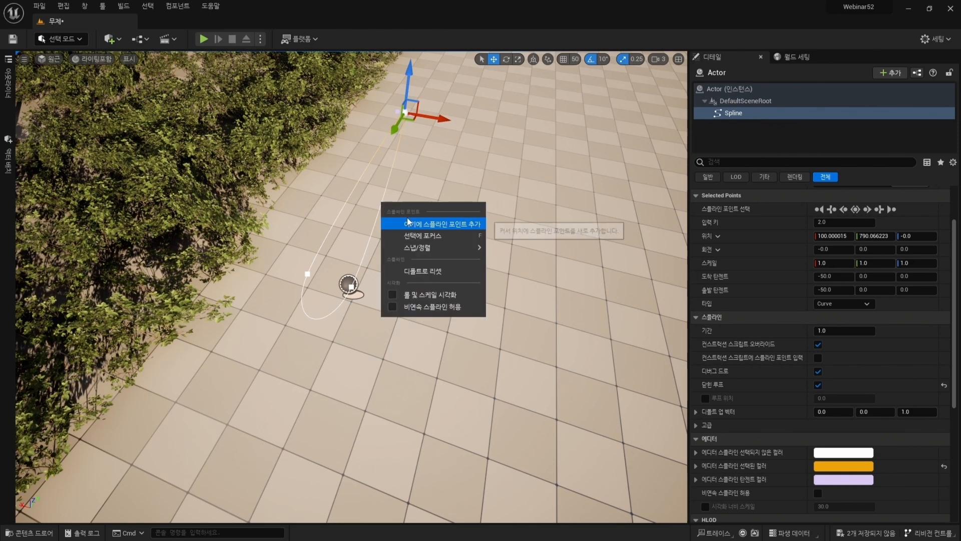
left_click(421, 220)
left_click_drag(345, 197, 650, 243)
Insert another spline point, pull it far down the open sand, and move the first point to about X -238, Y -2155 to form a wide loop.
scroll(651, 243, "down", 6)
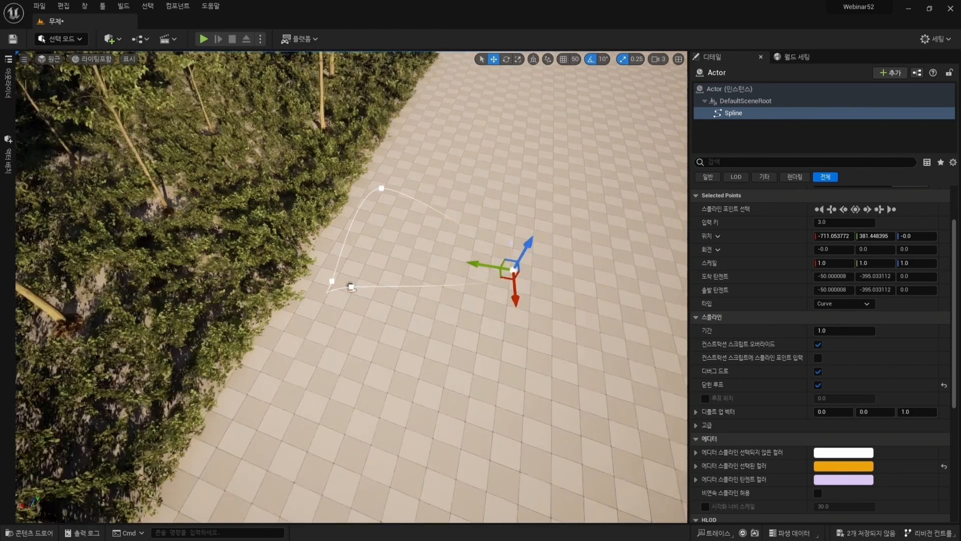
right_click(372, 286)
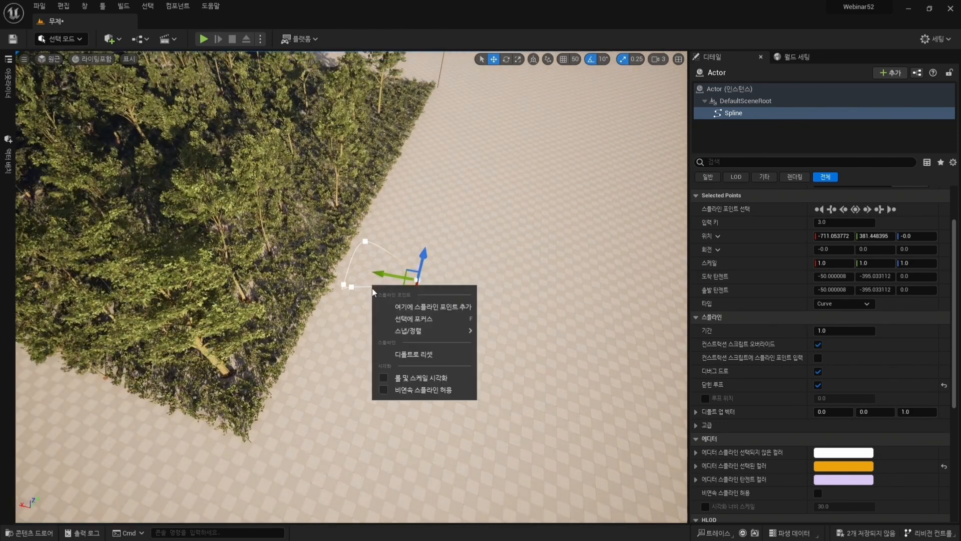
left_click(401, 308)
left_click_drag(355, 281, 475, 481)
left_click(351, 287)
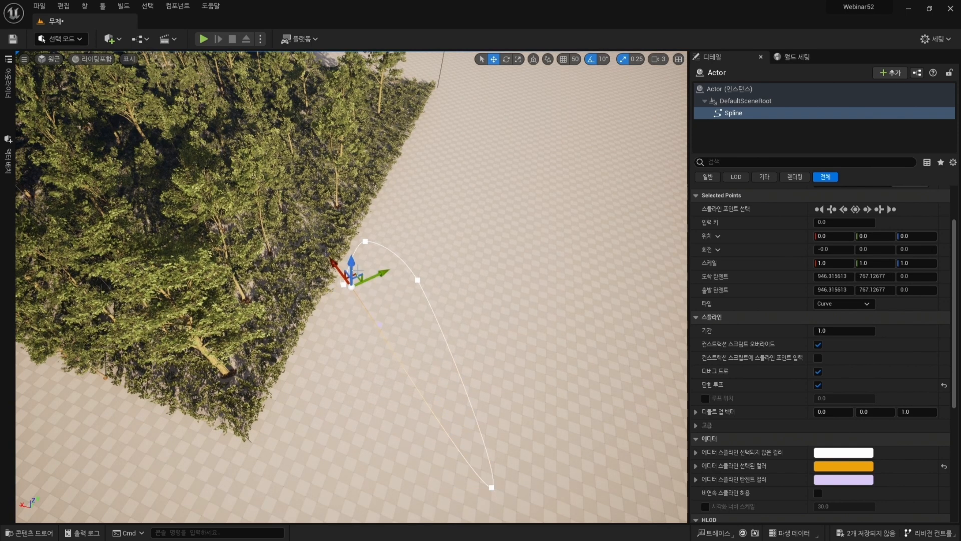
left_click_drag(356, 272, 284, 490)
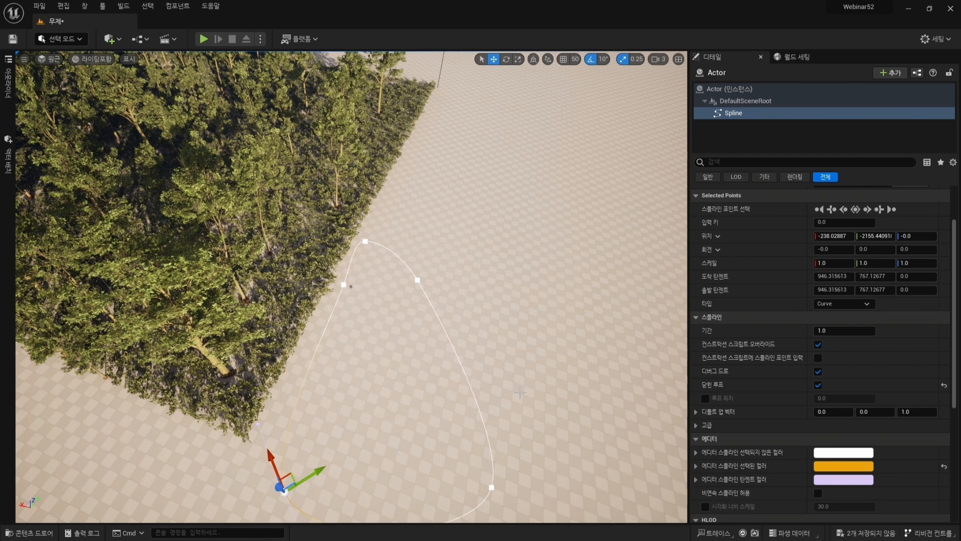
Add a tag entry to the spline actor's actor tags.
left_click(736, 88)
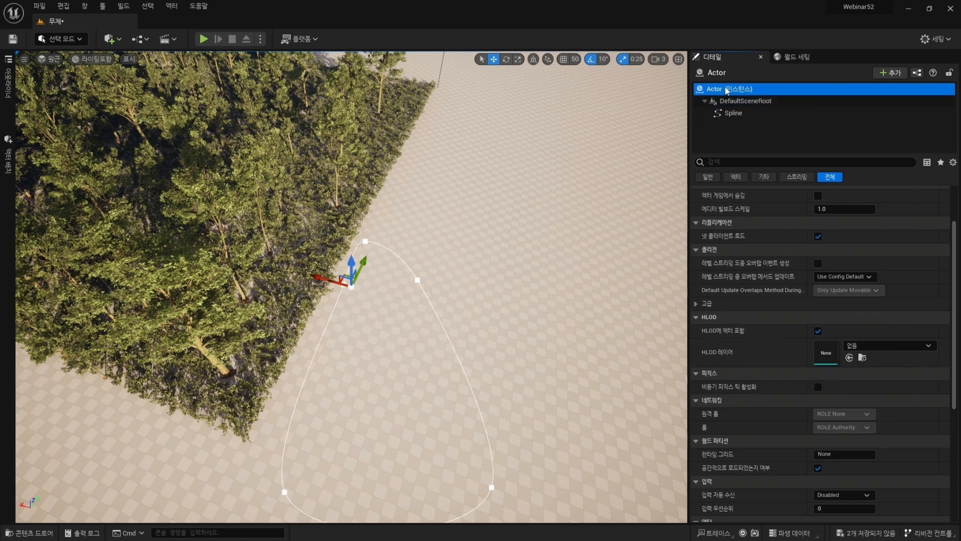
scroll(821, 356, "down", 5)
scroll(821, 357, "down", 1)
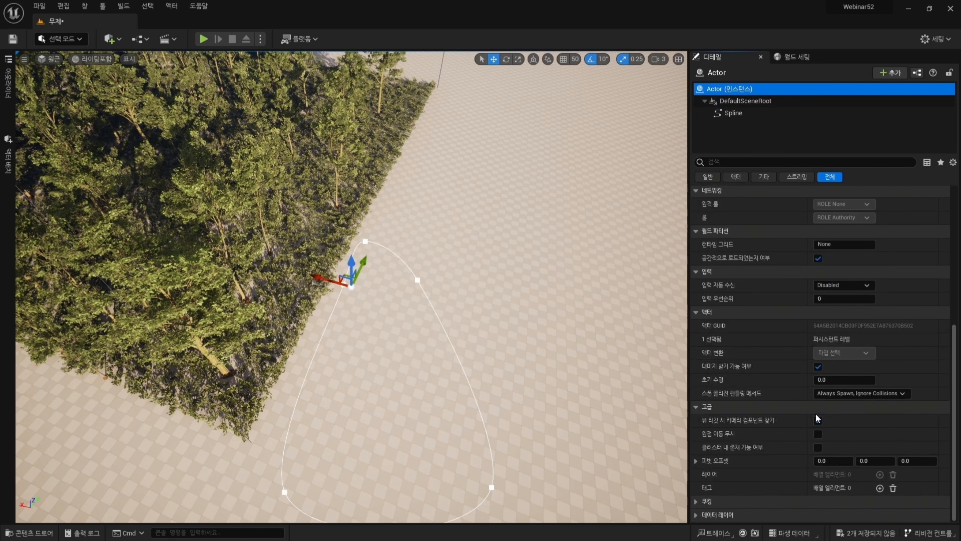
left_click(880, 488)
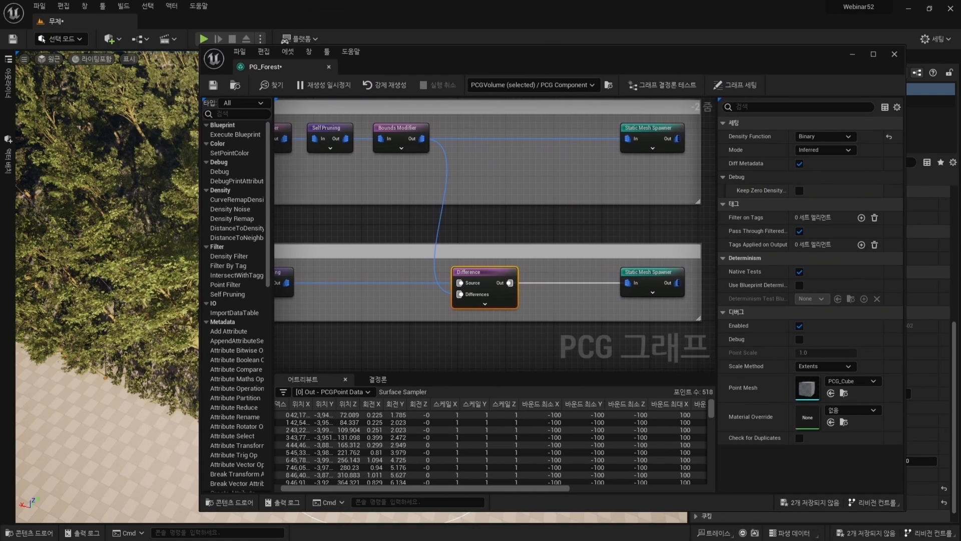
In the PG_Forest graph, enlarge the graph area and add a Get Spline Data node in the empty space beside the Foliage group.
right_click_drag(316, 345, 548, 307)
scroll(548, 307, "down", 1)
right_click_drag(463, 318, 541, 297)
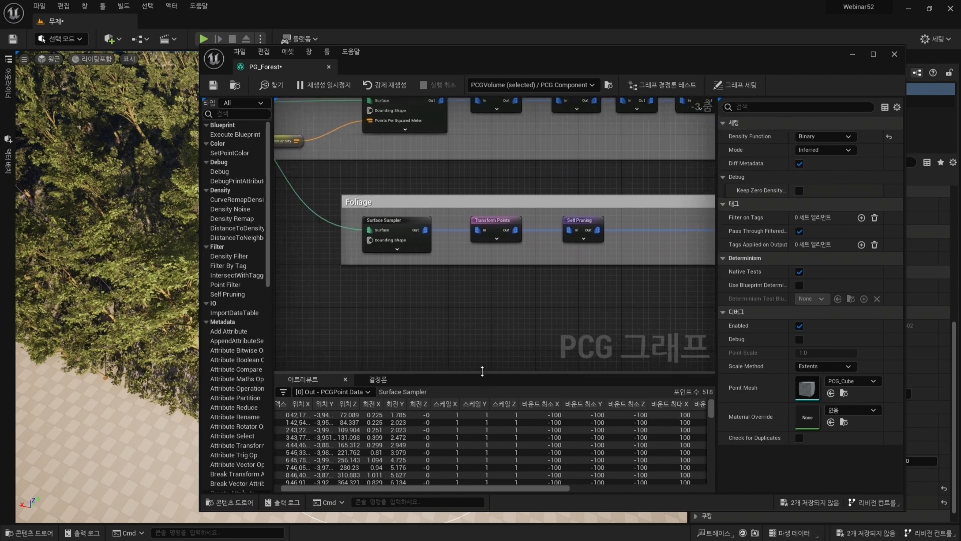
left_click_drag(482, 371, 481, 432)
right_click_drag(442, 377, 660, 407)
right_click(416, 349)
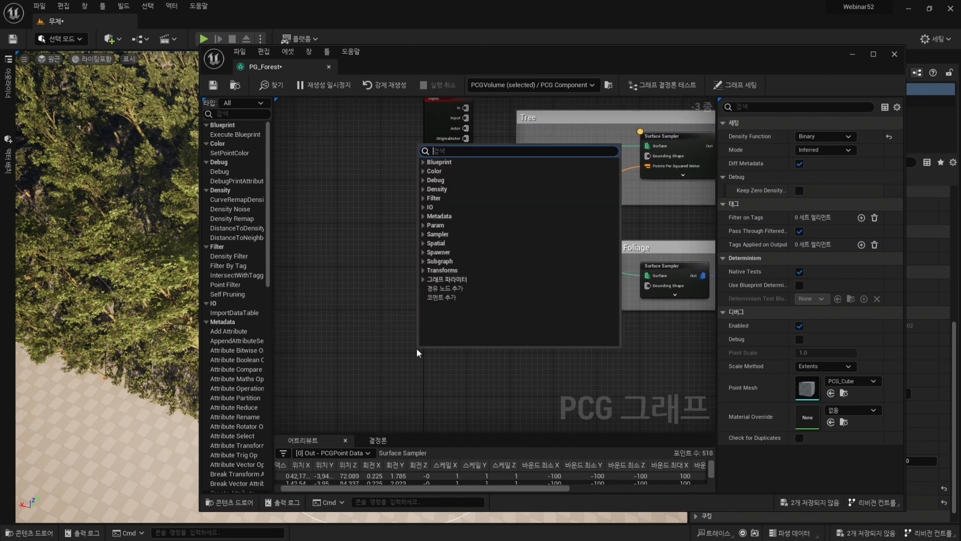
type("get spli")
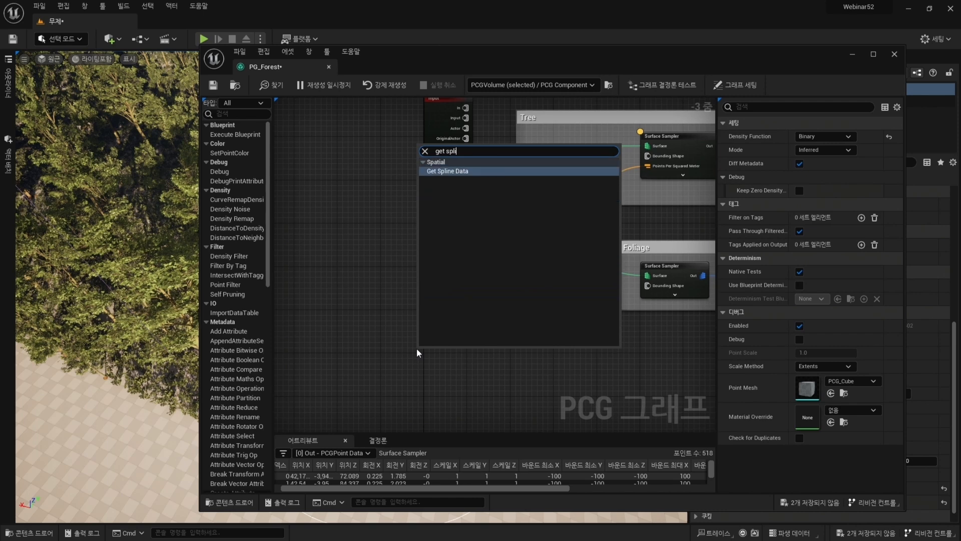
key("Return")
scroll(433, 347, "up", 3)
left_click_drag(446, 354, 342, 343)
right_click_drag(453, 358, 498, 334)
Set Get Spline Data to filter All World Actors, select by the tag PCGArea and allow multiple selection.
left_click_drag(357, 264, 439, 370)
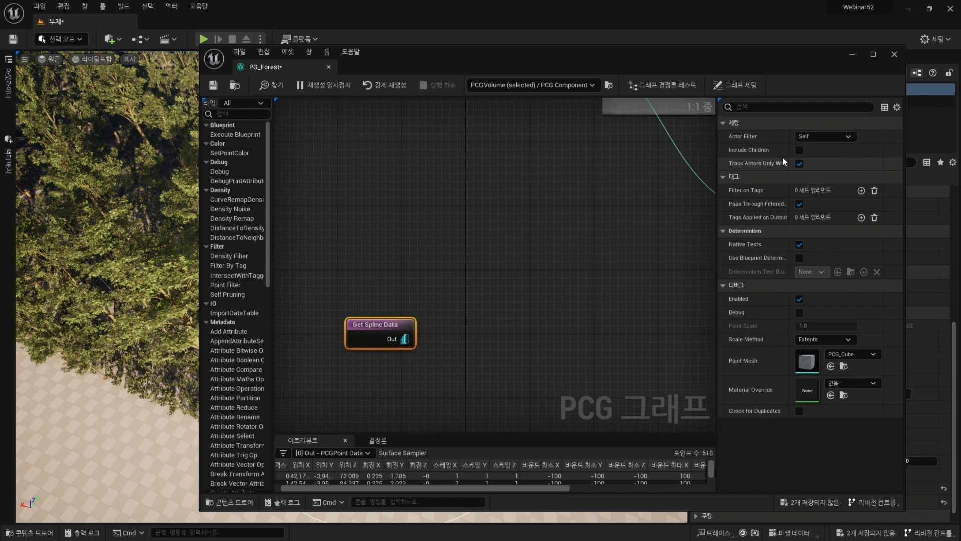
left_click(840, 138)
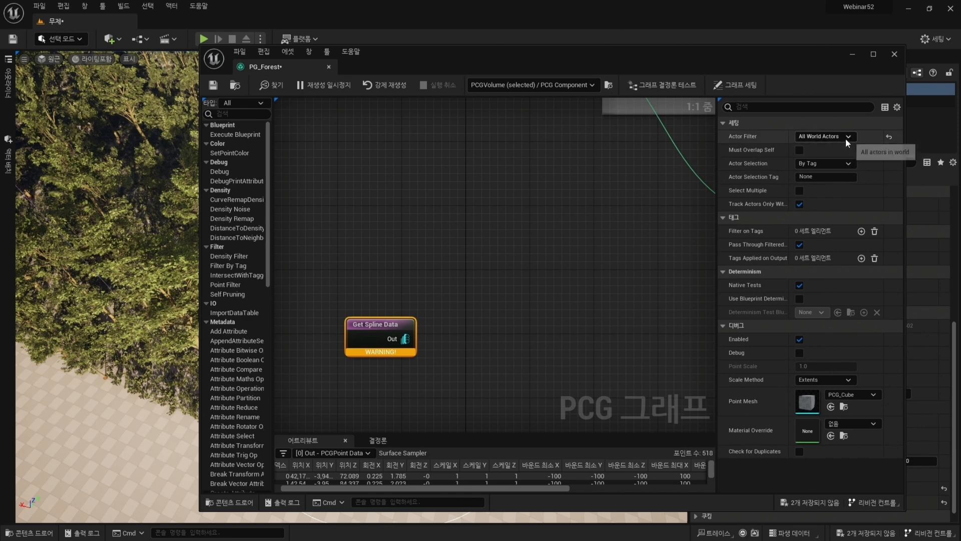
left_click(835, 163)
left_click(828, 174)
left_click(833, 177)
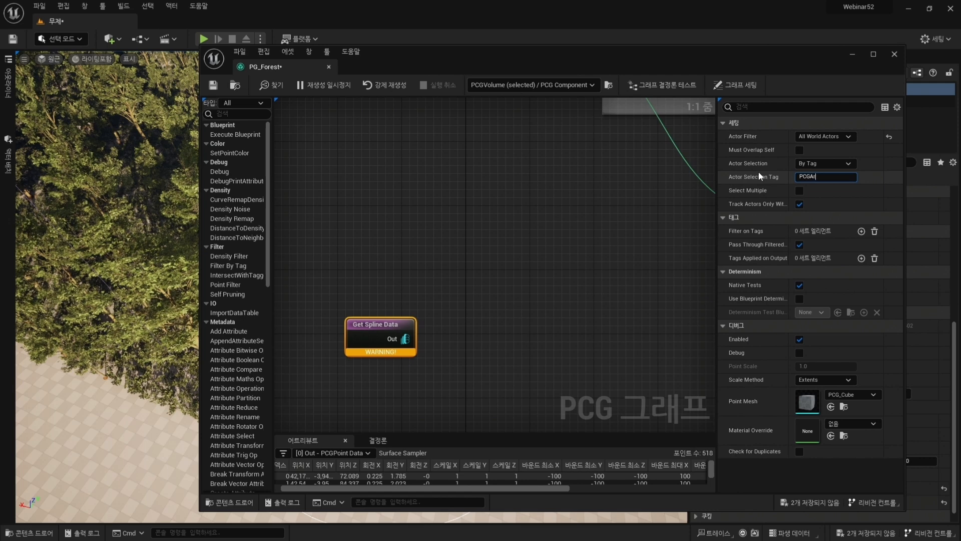
key("Return")
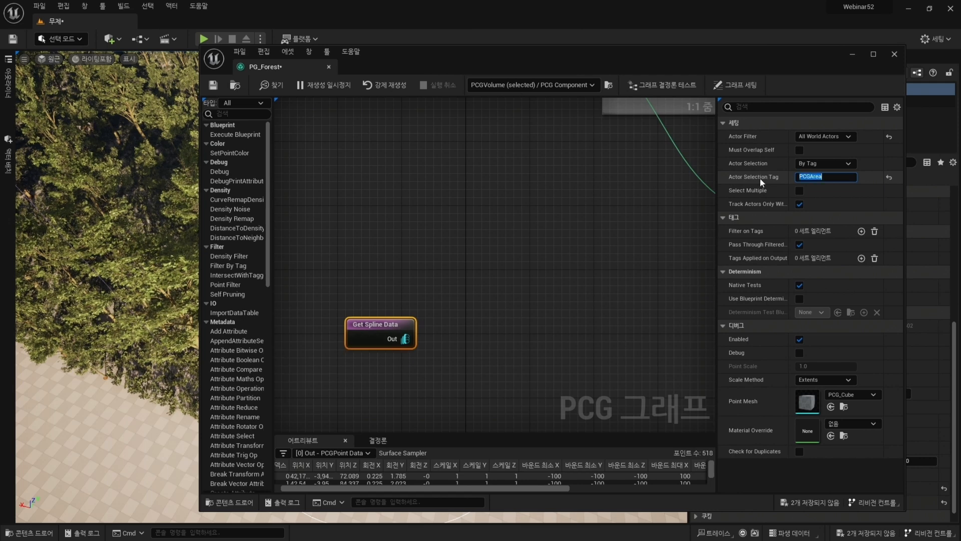
left_click(799, 191)
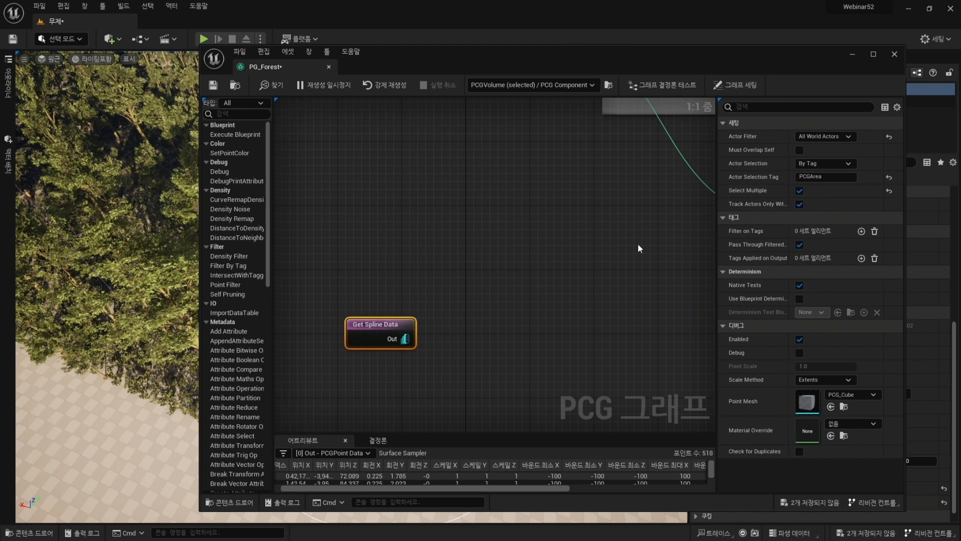
Add a Spline Sampler node beside Get Spline Data and connect the spline output to its Spline input.
right_click_drag(498, 301, 474, 219)
right_click(466, 239)
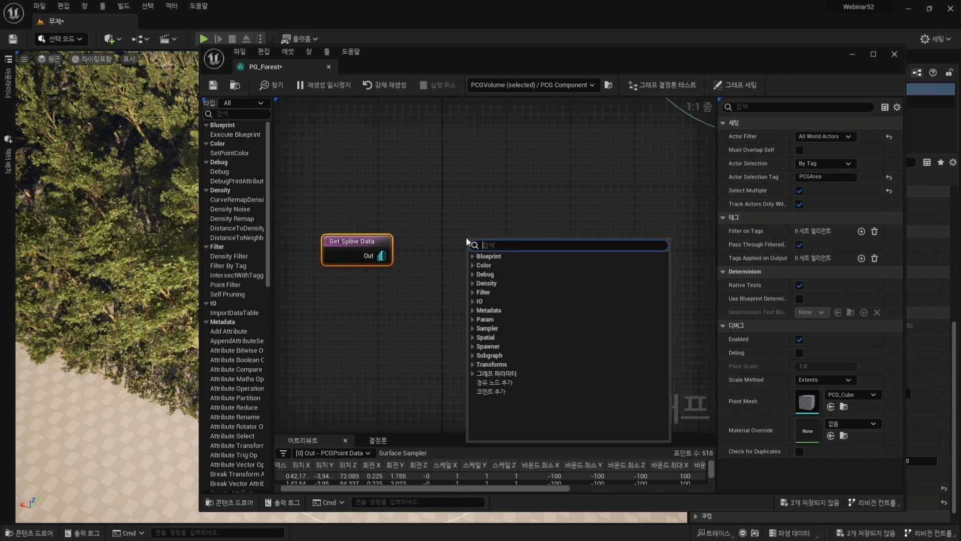
type("spline")
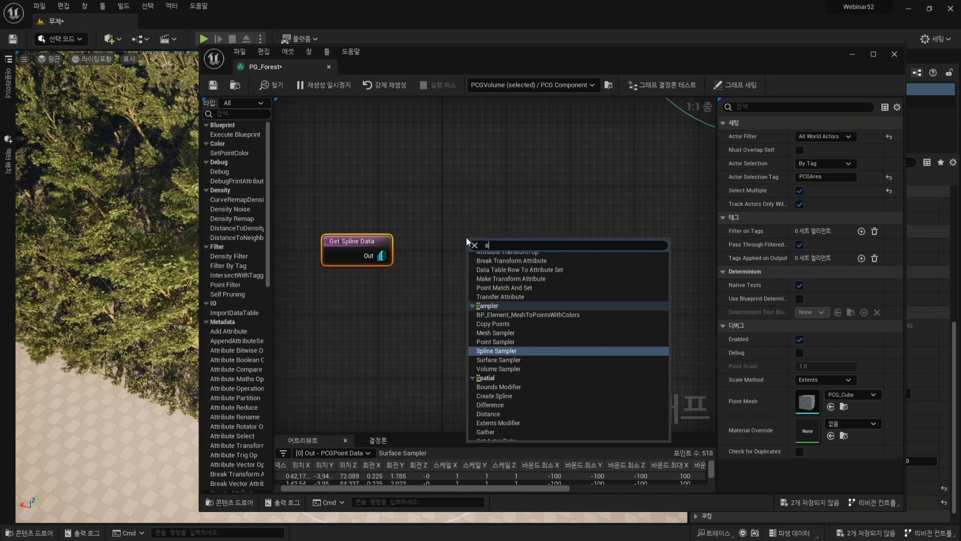
key("Return")
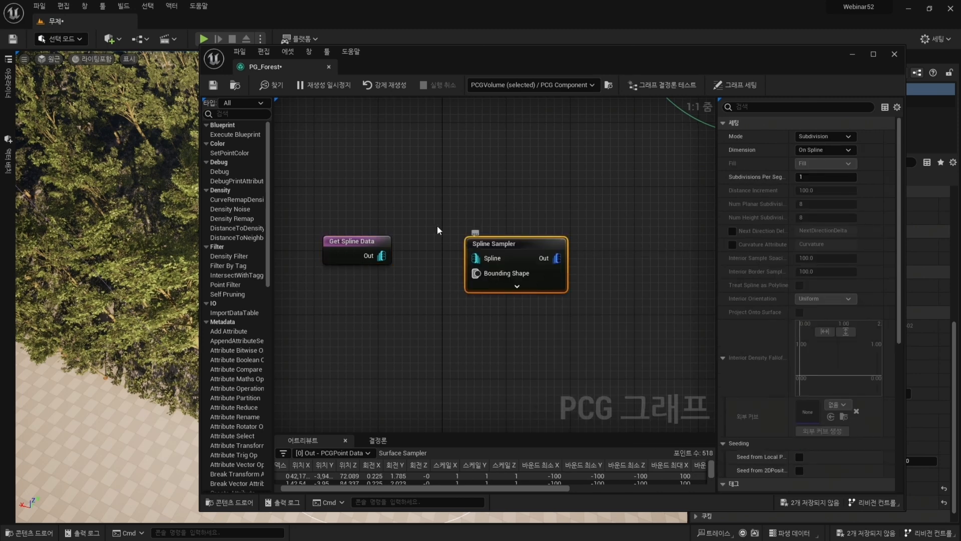
left_click_drag(376, 253, 520, 244)
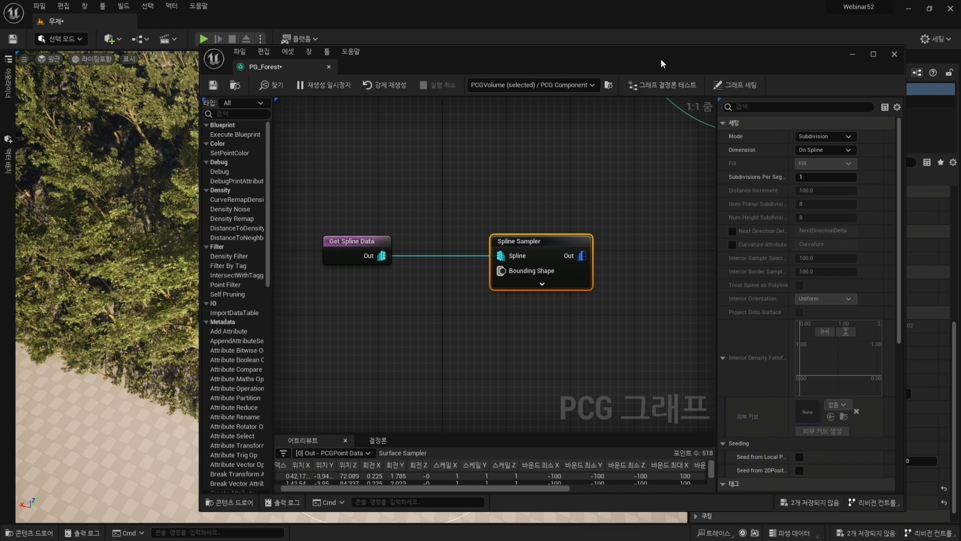
Set the Spline Sampler's dimension to On Interior and preview its debug points in the level.
left_click(824, 150)
left_click(816, 197)
left_click_drag(668, 56, 960, 63)
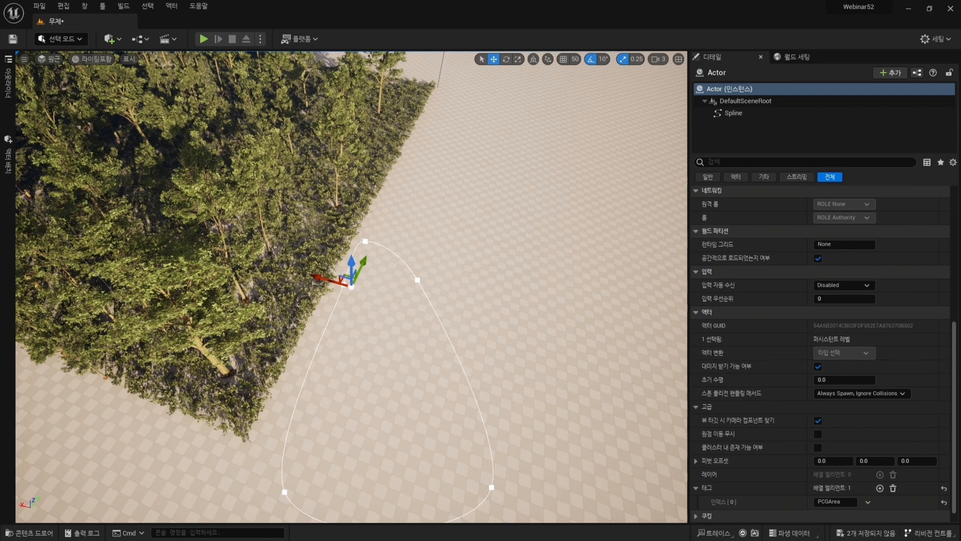
key("f")
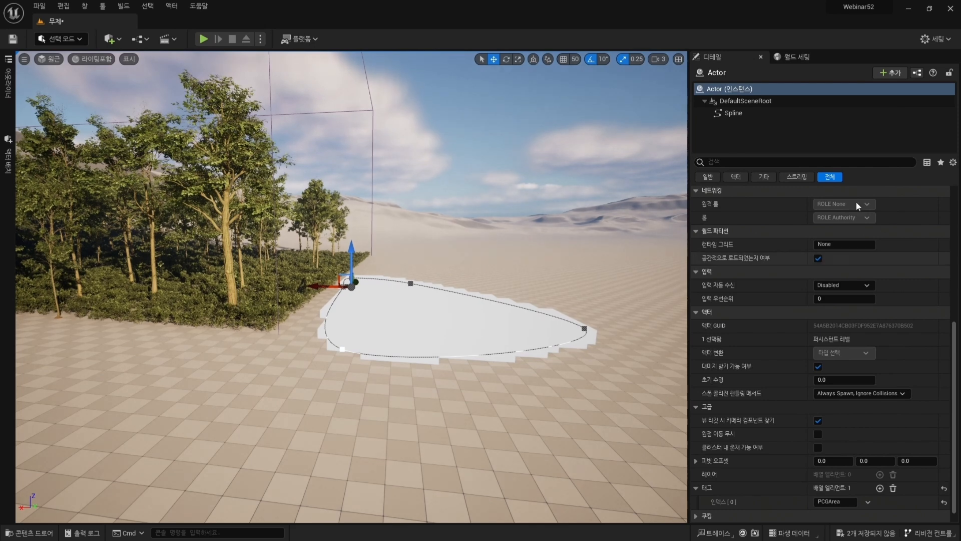
Select the whole spline actor and raise it well above the ground, level with the tree crowns.
left_click(727, 93)
left_click_drag(351, 258, 351, 204)
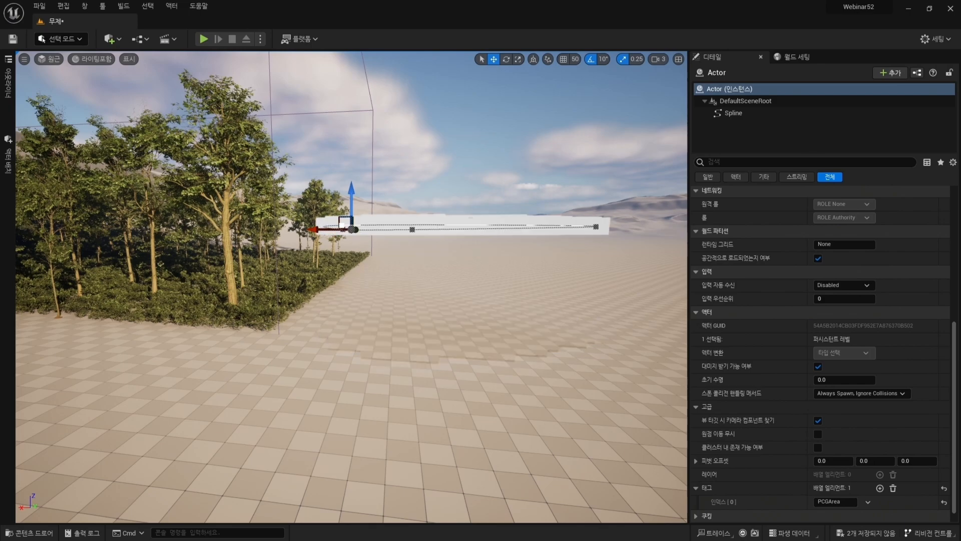
left_click_drag(483, 358, 478, 325, "alt")
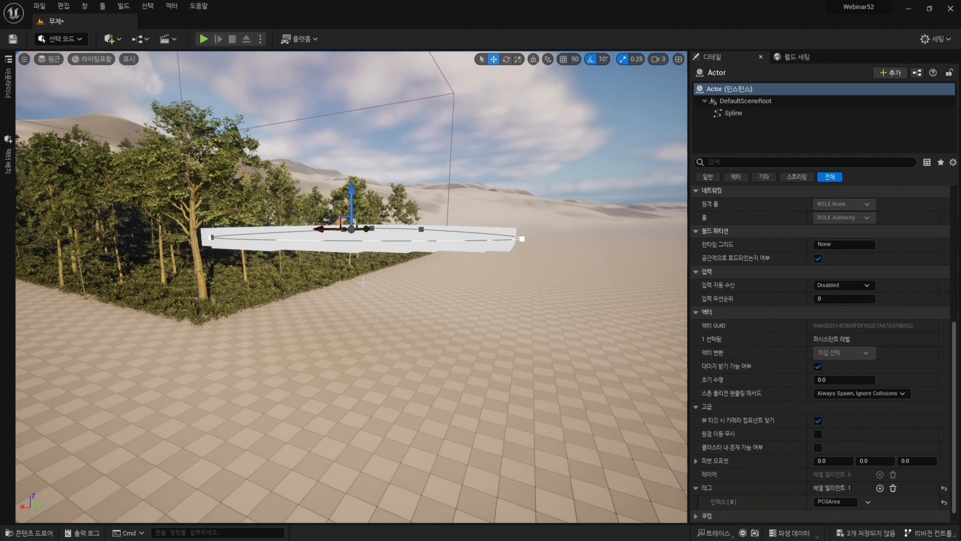
left_click_drag(373, 298, 373, 321, "alt")
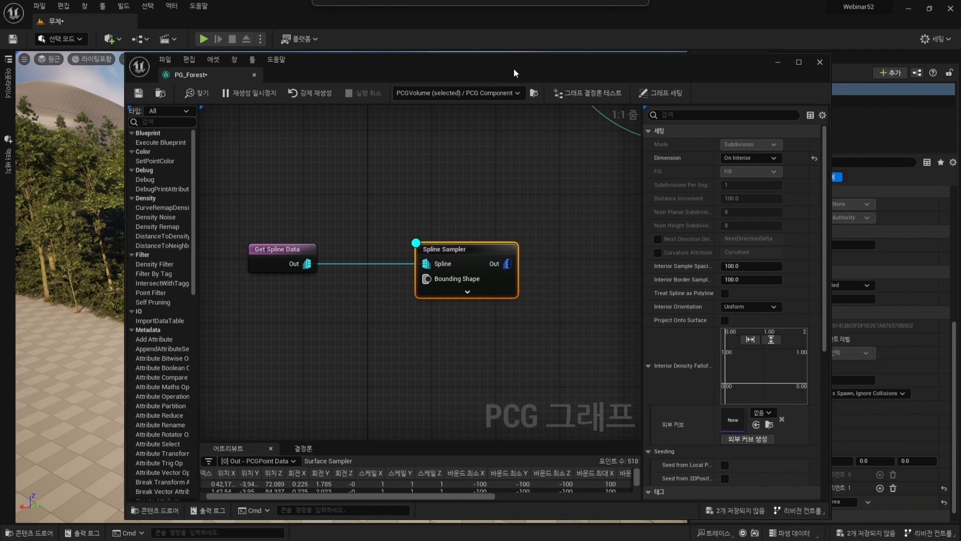
Add a Projection node fed by the Spline Sampler's output and line it up beside the sampler.
right_click_drag(522, 336, 426, 311)
left_click_drag(396, 235, 461, 245)
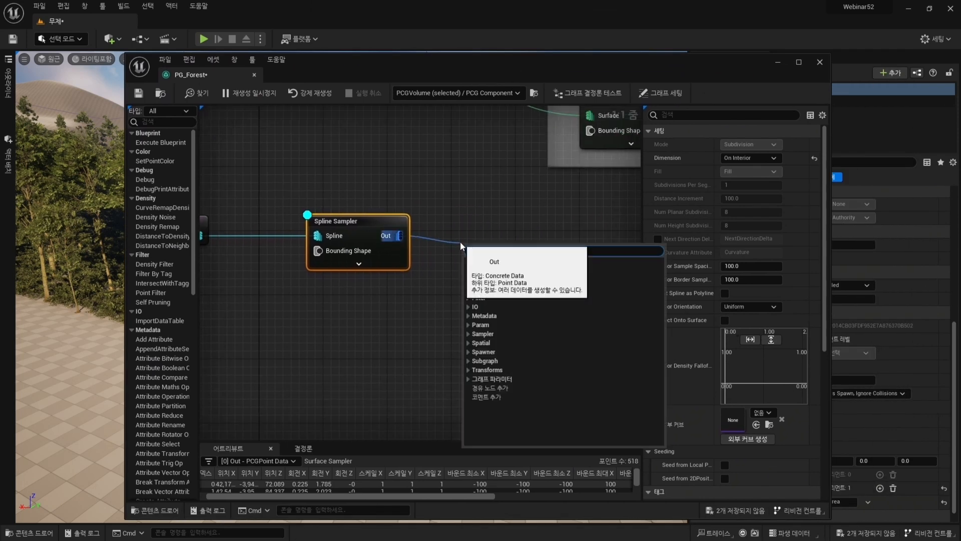
type("ㅇ")
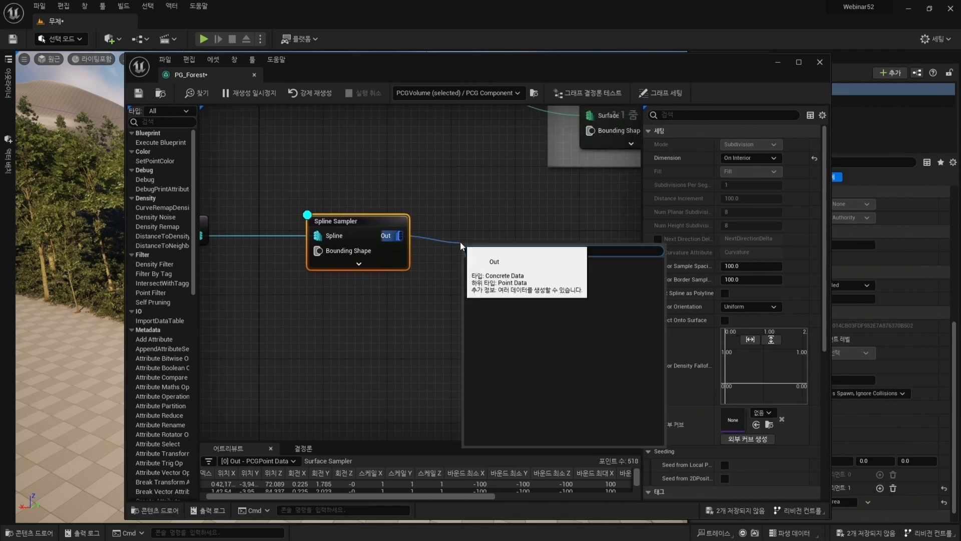
key("BackSpace")
key("BackSpace")
key("BackSpace")
key("BackSpace")
key("BackSpace")
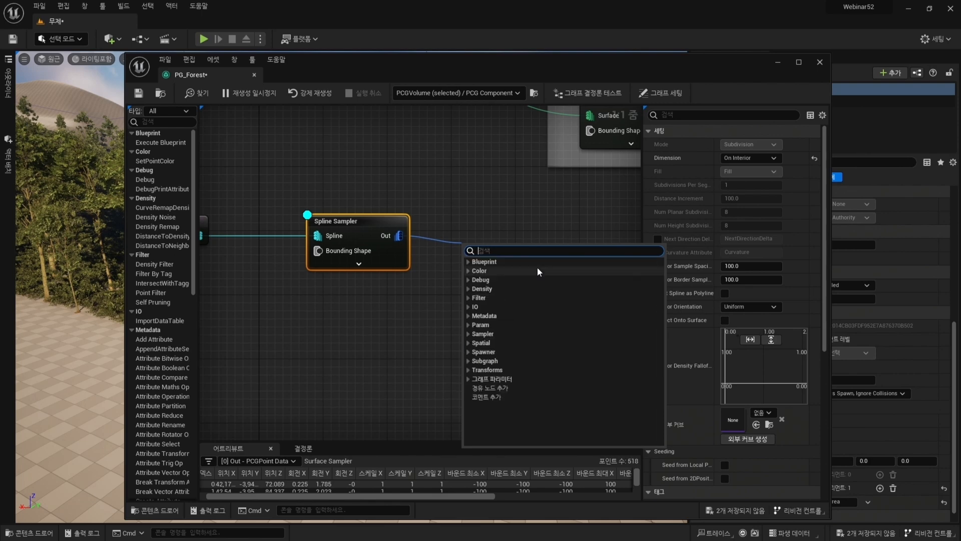
type("rojec")
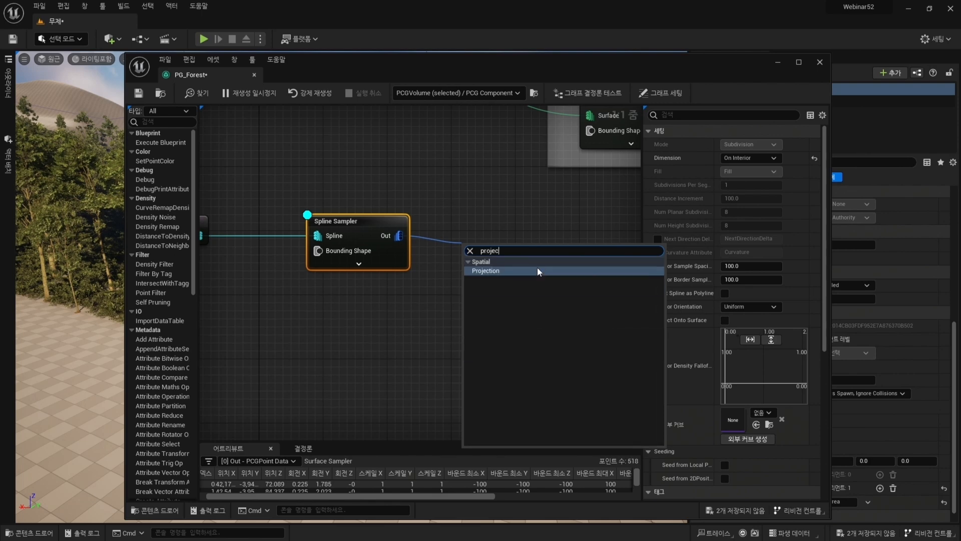
left_click(537, 268)
left_click_drag(517, 252, 508, 221)
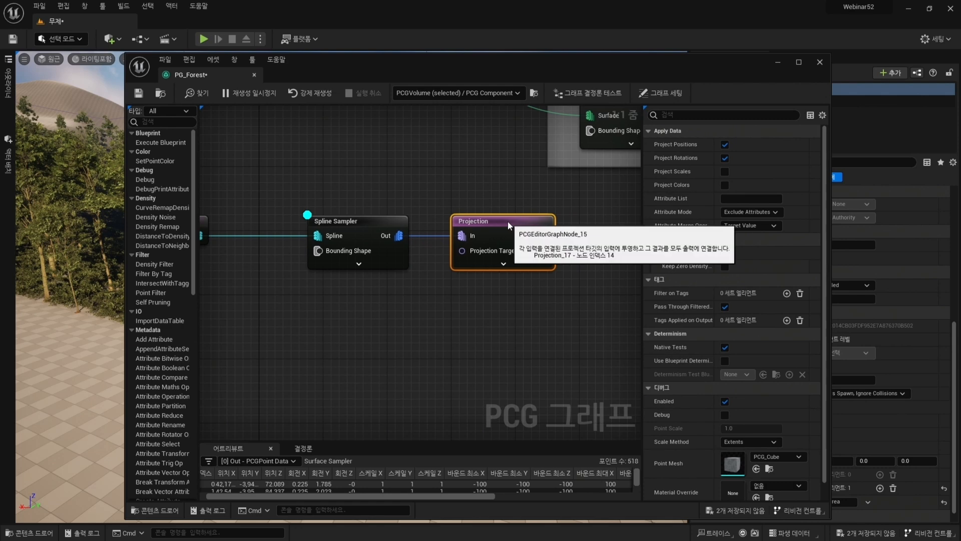
Connect the Input node's Landscape output to the Projection Target and enable debug display on the Projection node.
scroll(475, 300, "down", 1)
right_click_drag(475, 301, 519, 328)
right_click_drag(471, 222, 412, 323)
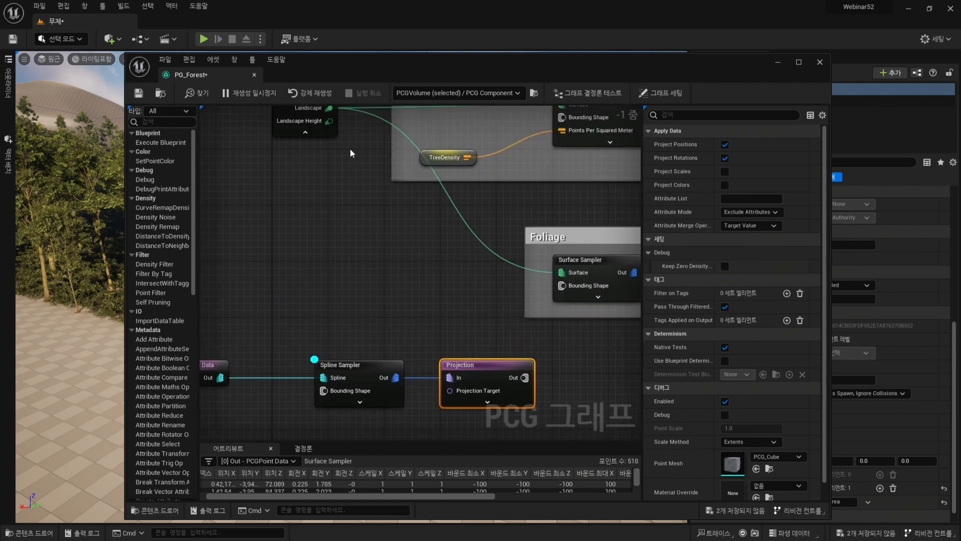
left_click_drag(329, 108, 448, 408)
right_click_drag(471, 368, 440, 267)
key("d")
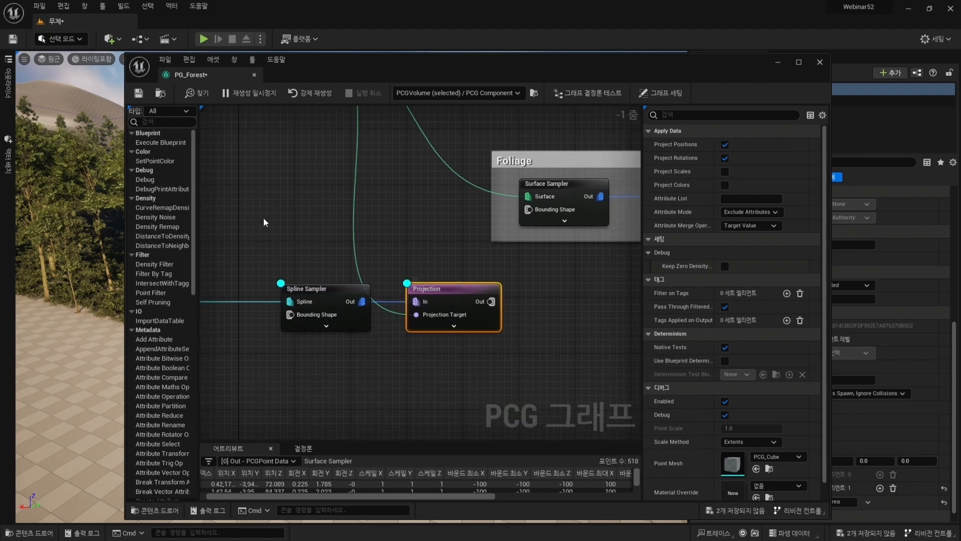
Turn off the Spline Sampler's debug display and check the projected points in the level.
left_click_drag(264, 221, 328, 303)
key("d")
left_click_drag(427, 60, 960, 100)
left_click_drag(506, 300, 486, 300, "alt")
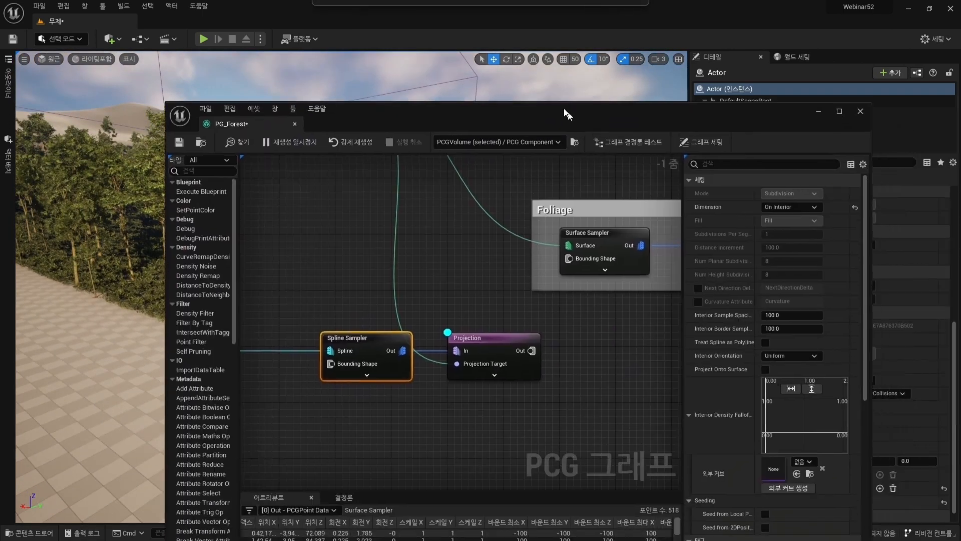
right_click_drag(557, 161, 521, 115)
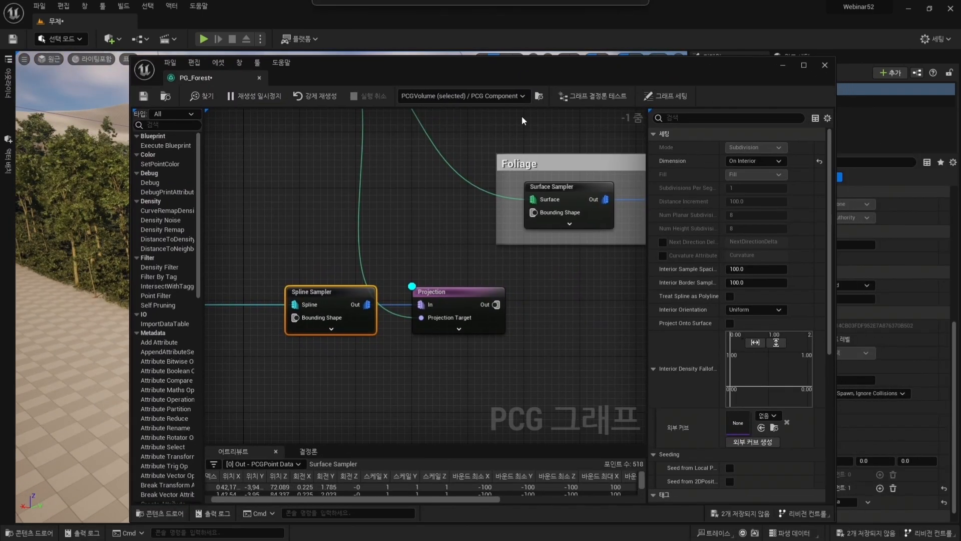
Connect the Projection output to the Bounding Shape inputs of both the Tree and Foliage Surface Samplers.
scroll(455, 421, "down", 2)
right_click_drag(452, 422, 505, 408)
right_click_drag(259, 334, 324, 335)
left_click_drag(324, 335, 454, 376)
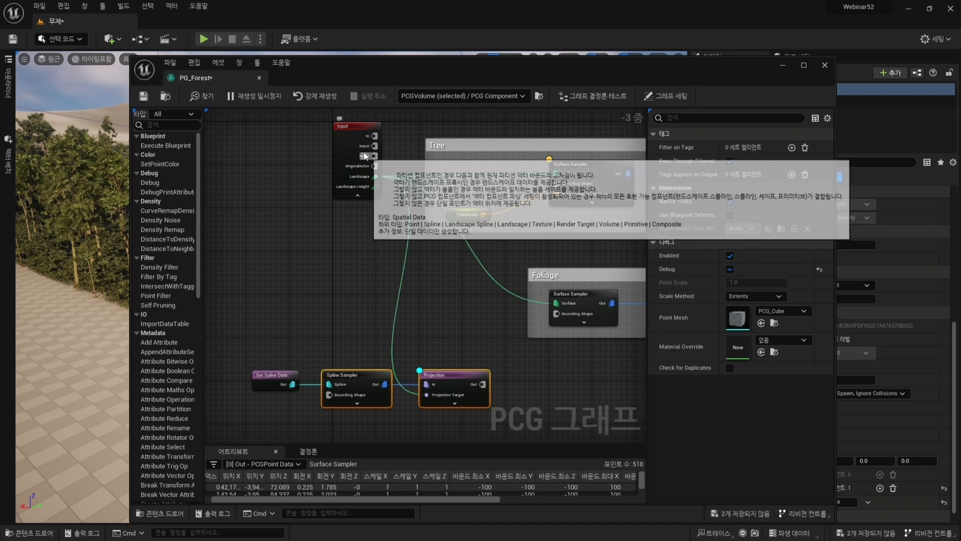
left_click_drag(482, 384, 556, 185)
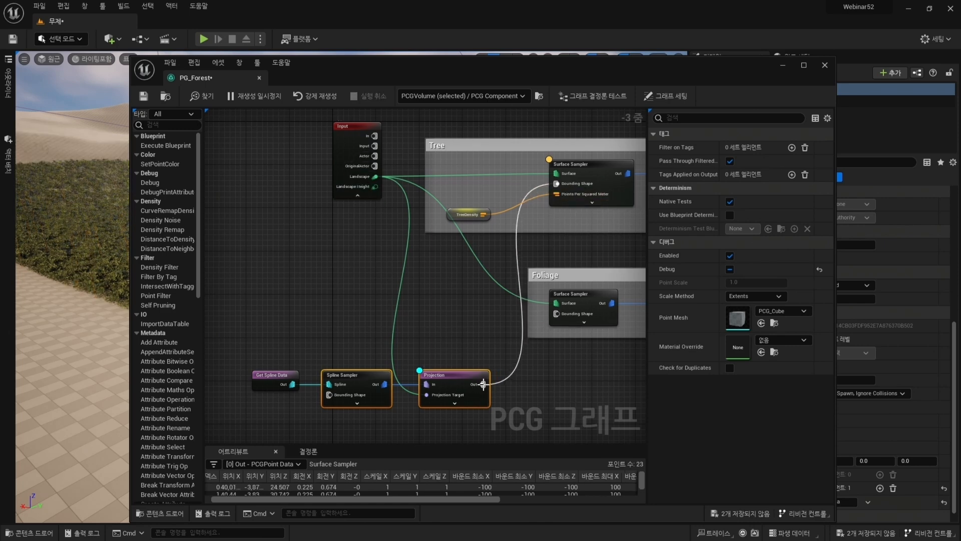
left_click_drag(482, 384, 557, 314)
Examine the trees and saplings generated within the spline area from several angles.
left_click_drag(569, 61, 960, 62)
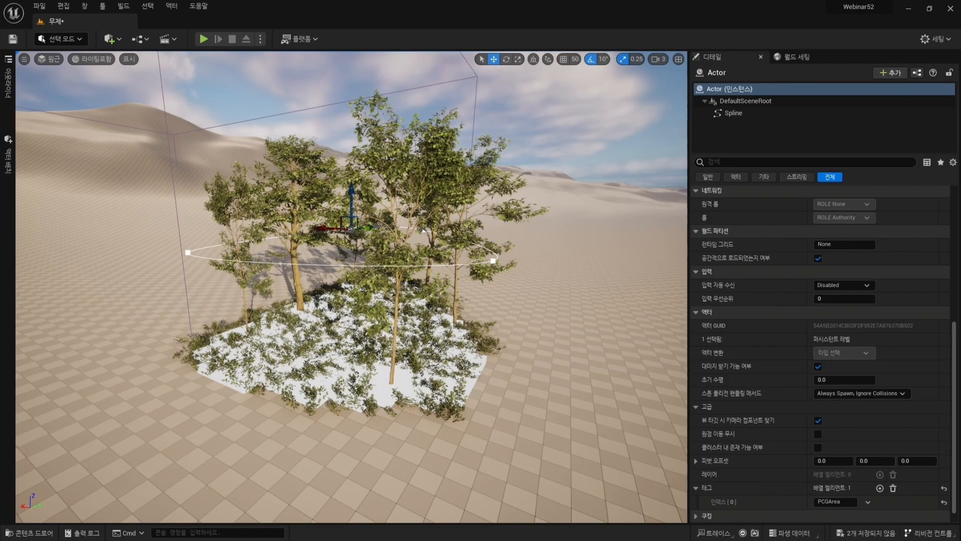
left_click_drag(607, 353, 603, 430, "alt")
scroll(570, 340, "down", 5)
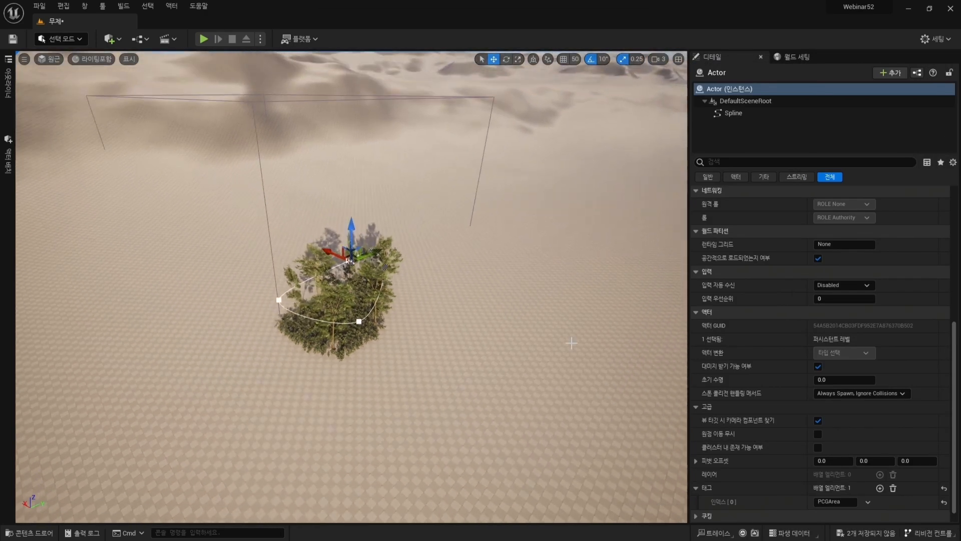
left_click_drag(569, 341, 576, 380, "alt")
left_click(727, 90)
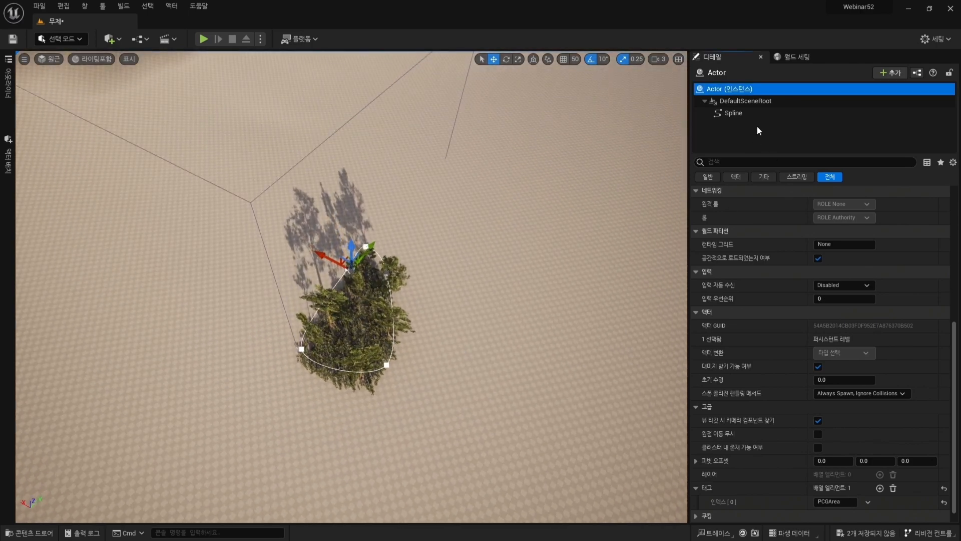
key("f")
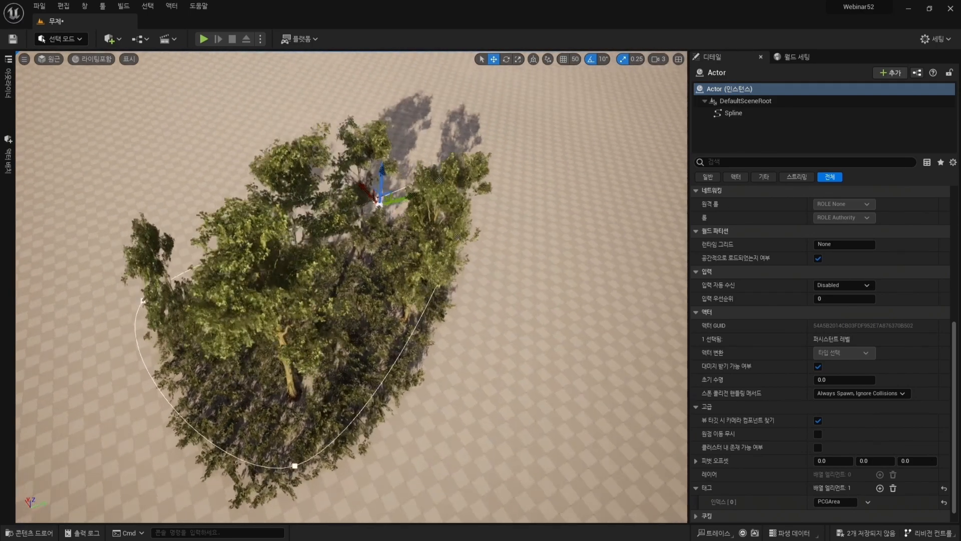
left_click_drag(431, 374, 401, 328, "alt")
left_click_drag(464, 400, 400, 386, "alt")
scroll(351, 355, "down", 3)
Pull the spline point at the near edge of the forest far out across the open sand.
left_click(337, 348)
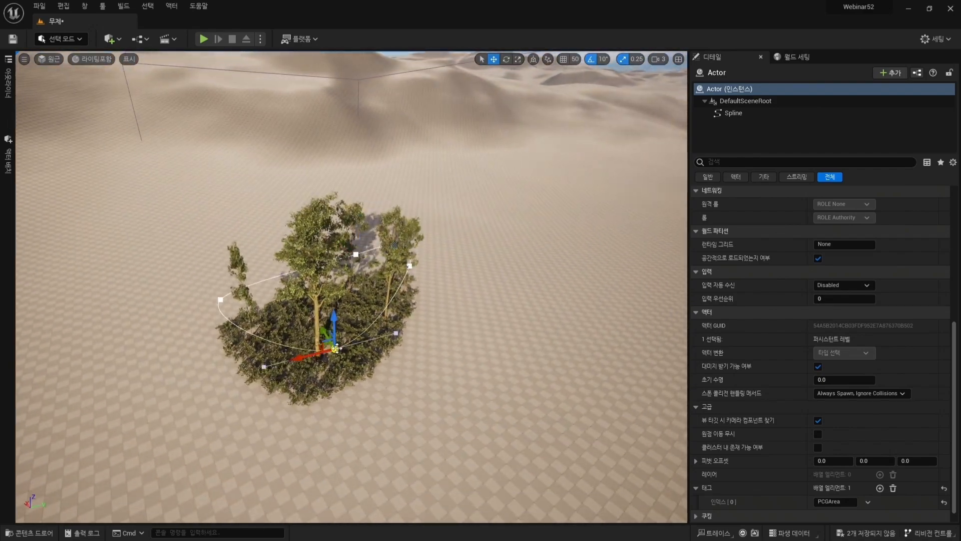
left_click_drag(336, 349, 373, 405, "alt")
scroll(341, 355, "down", 2)
left_click_drag(346, 359, 600, 425)
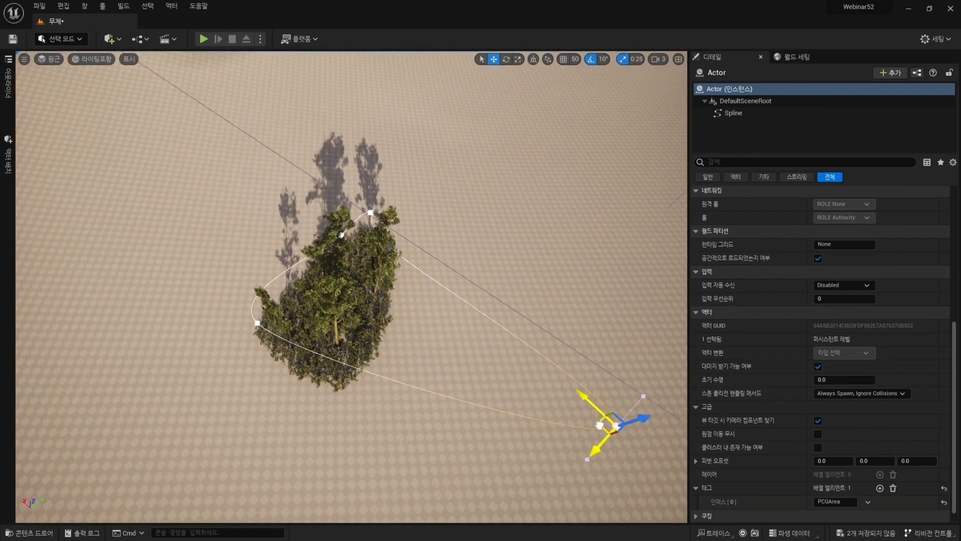
Insert a spline point on the loop's far side and pull the far-side points outward to widen the forest area.
right_click(456, 296)
left_click(496, 308)
left_click_drag(464, 326, 521, 362)
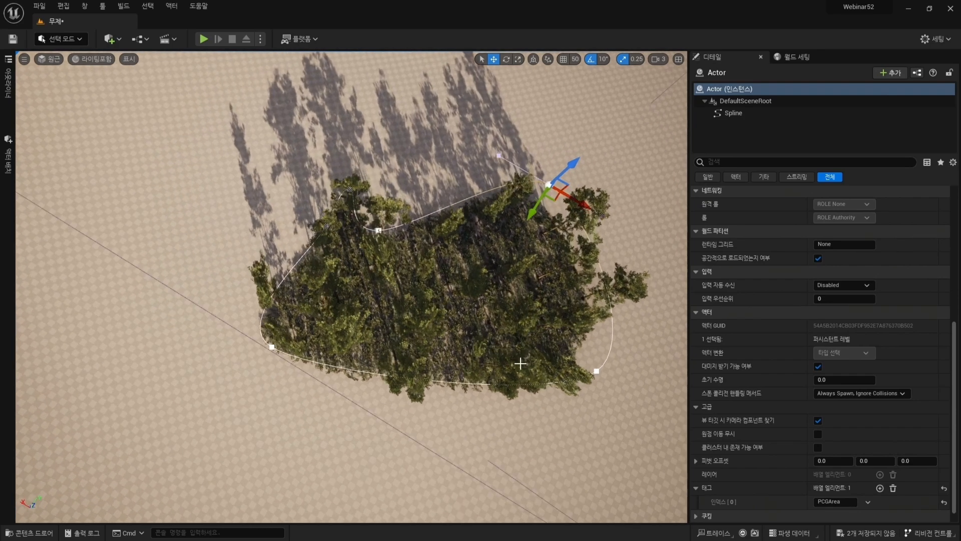
left_click(379, 230)
left_click_drag(389, 239, 441, 113)
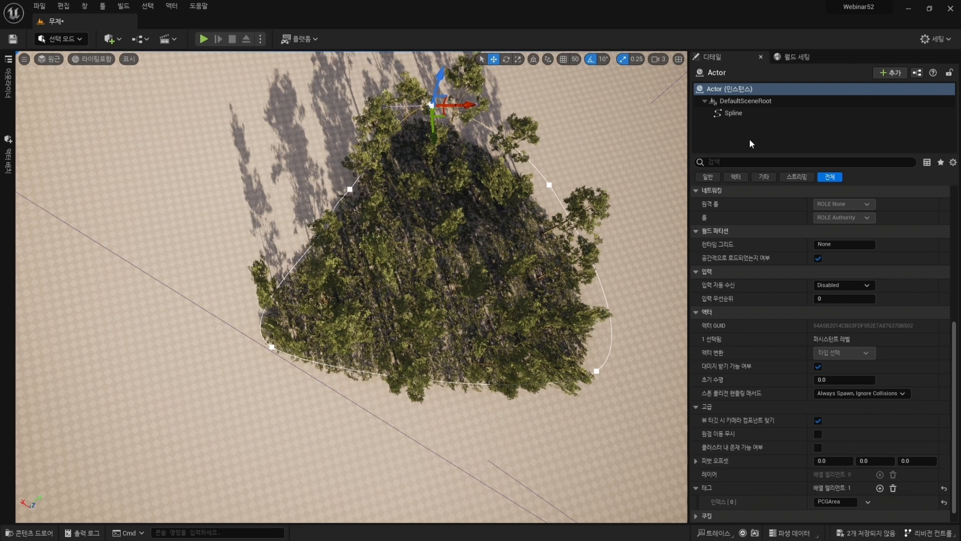
Reselect the spline actor and place a duplicate of it on the empty sand beside the original forest.
left_click(8, 83)
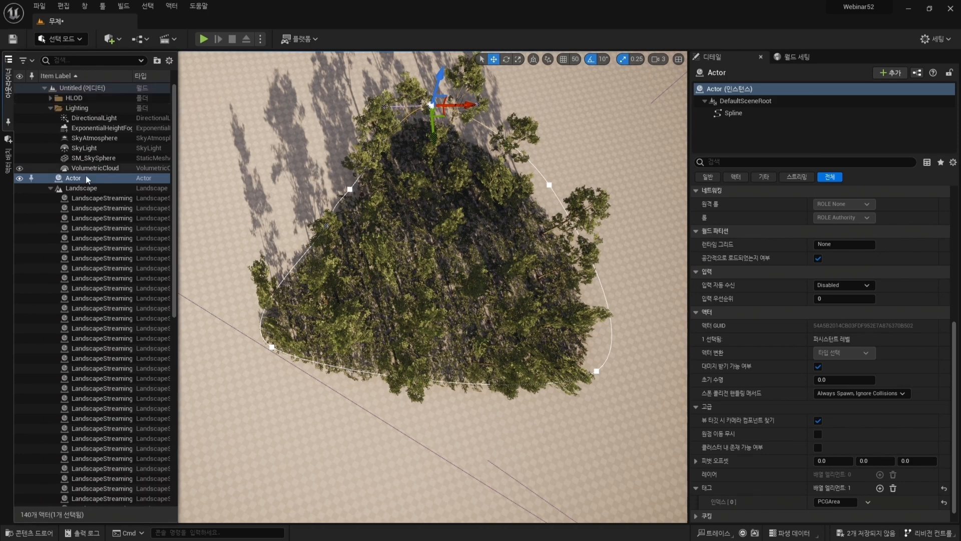
left_click(85, 159)
left_click(73, 179)
left_click_drag(446, 310, 443, 283, "alt")
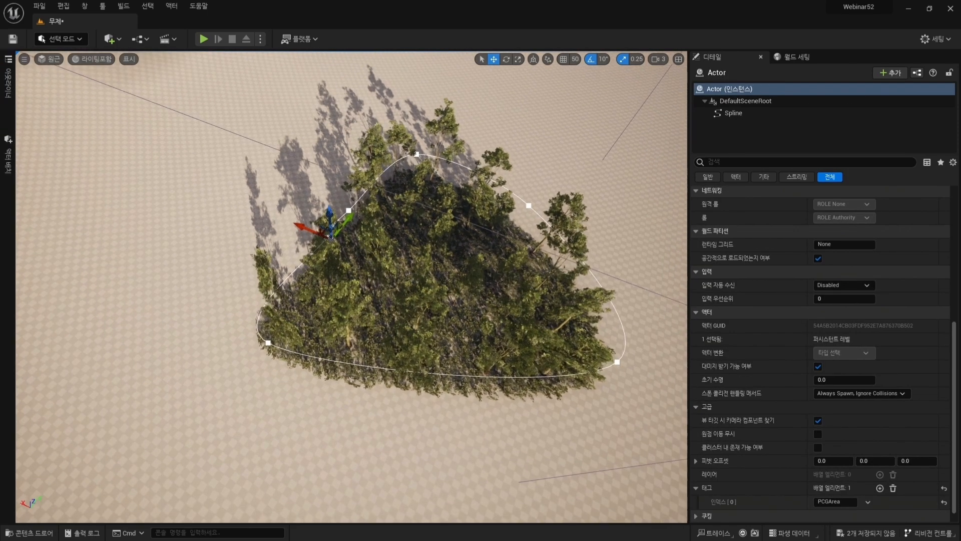
scroll(446, 311, "down", 4)
left_click_drag(334, 244, 123, 155, "alt")
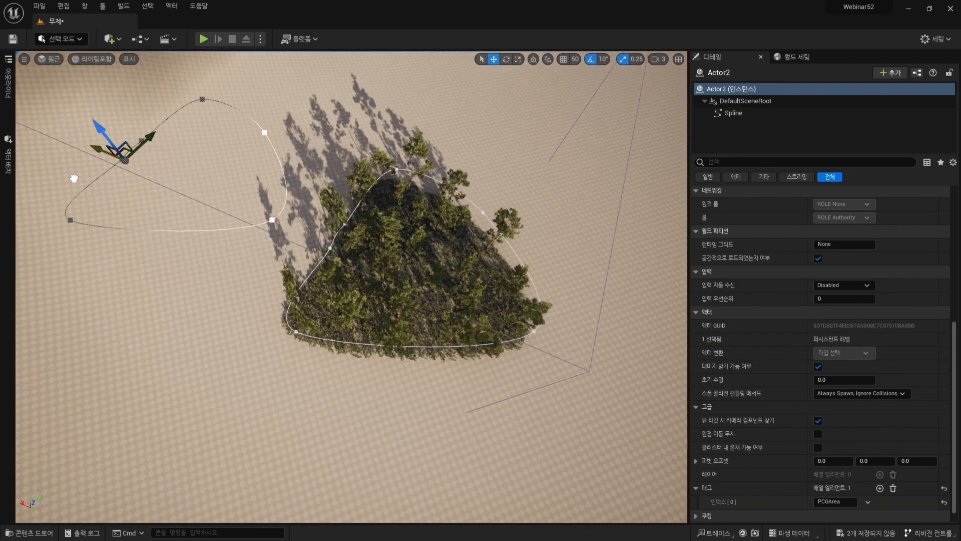
left_click_drag(172, 230, 117, 234, "alt")
left_click(365, 131)
right_click(365, 131)
left_click(356, 134)
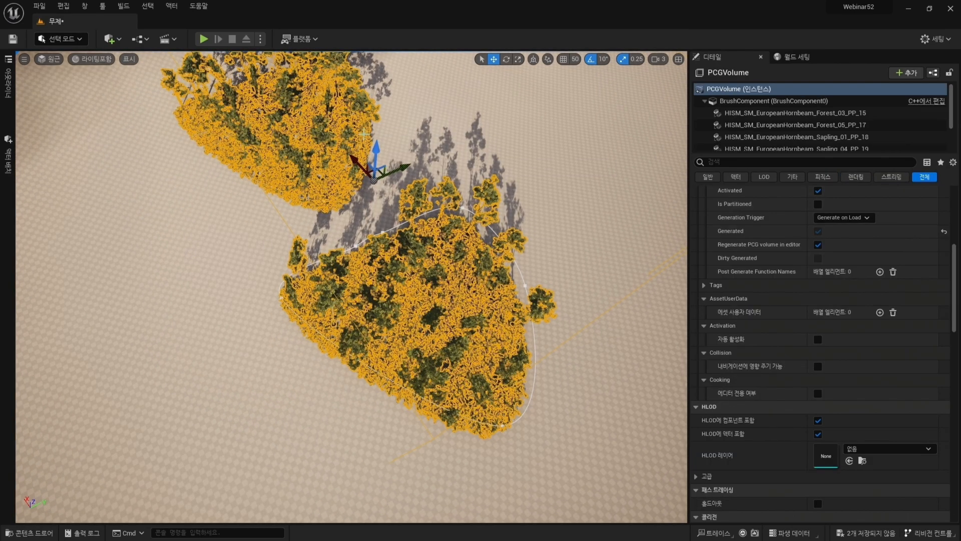
left_click(349, 186)
left_click(365, 132)
left_click(365, 132)
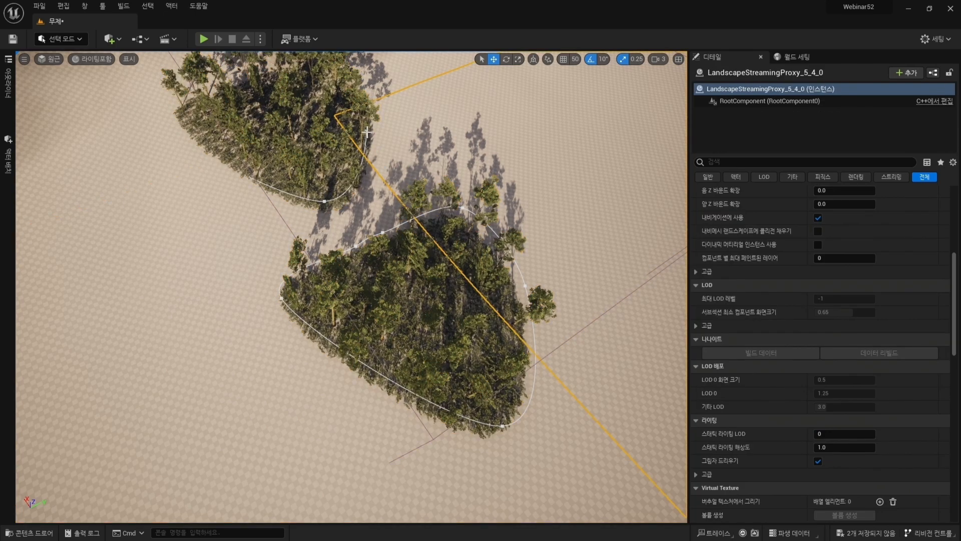
left_click(366, 131)
left_click(367, 131)
Move a near-edge spline point of the duplicate slightly sideways to reshape the second forest, and select another of its points.
left_click(324, 200)
left_click_drag(300, 202, 276, 202)
left_click_drag(354, 205, 256, 221, "alt")
left_click_drag(561, 165, 538, 220, "alt")
left_click(530, 181)
left_click_drag(597, 329, 640, 330, "alt")
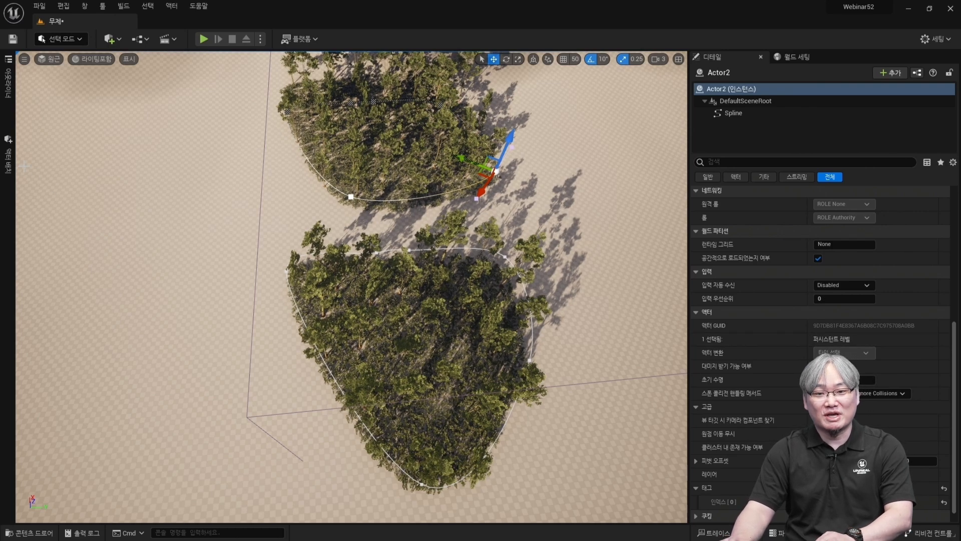
Place a sphere shape on the sand in the gap between the two forest areas.
left_click(8, 156)
left_click(23, 60)
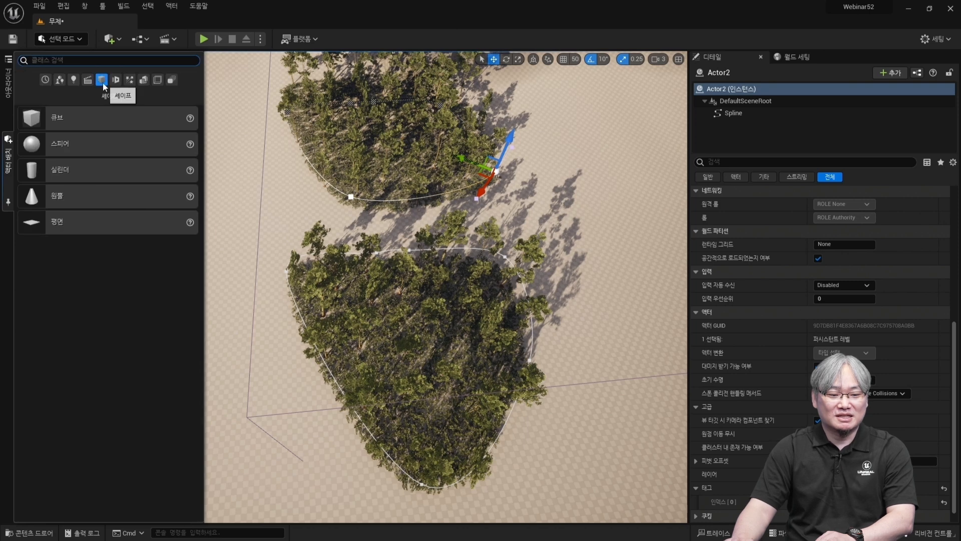
left_click(427, 386)
left_click_drag(428, 386, 342, 241)
Set the sphere's scale to 14 on the X, Y and Z axes.
scroll(851, 245, "up", 10)
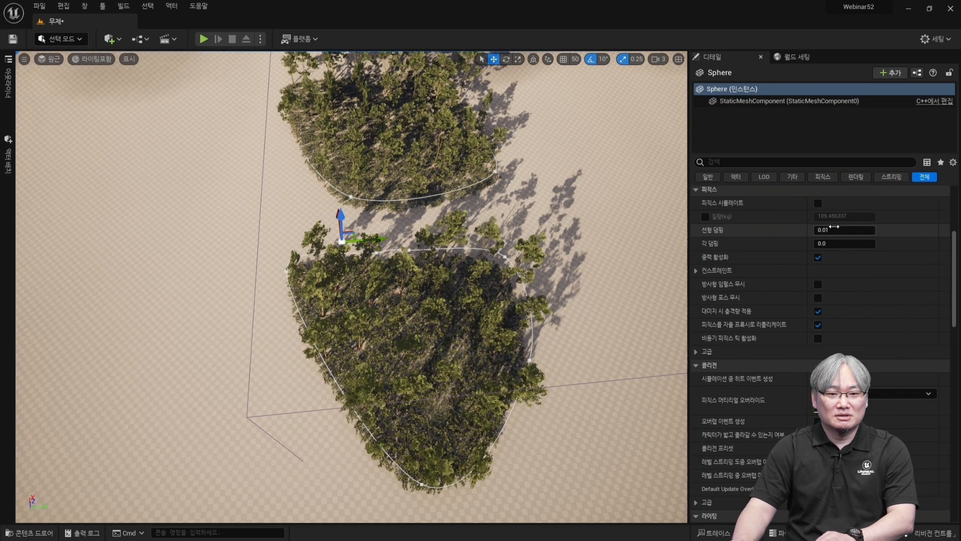
left_click(831, 232)
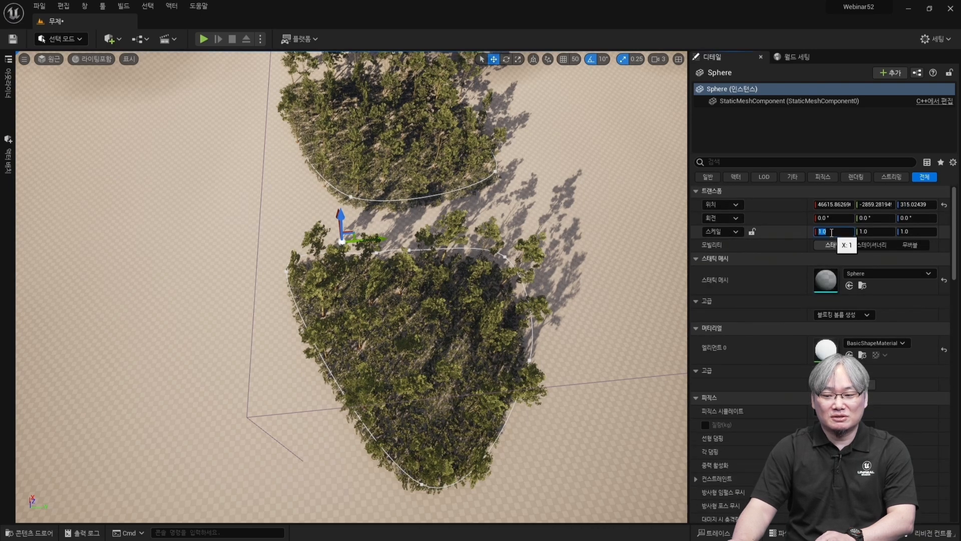
type("14")
key("Tab")
key("Tab")
type("14")
key("Return")
Focus on the sphere and raise it off the ground to a height of about 1264 on Z.
left_click_drag(500, 280, 651, 191, "alt")
key("f")
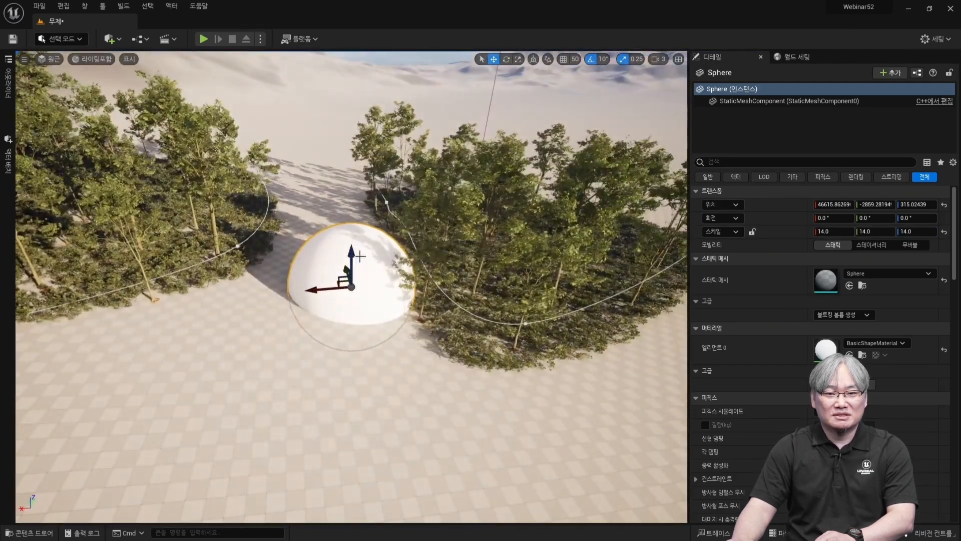
left_click_drag(349, 245, 348, 157)
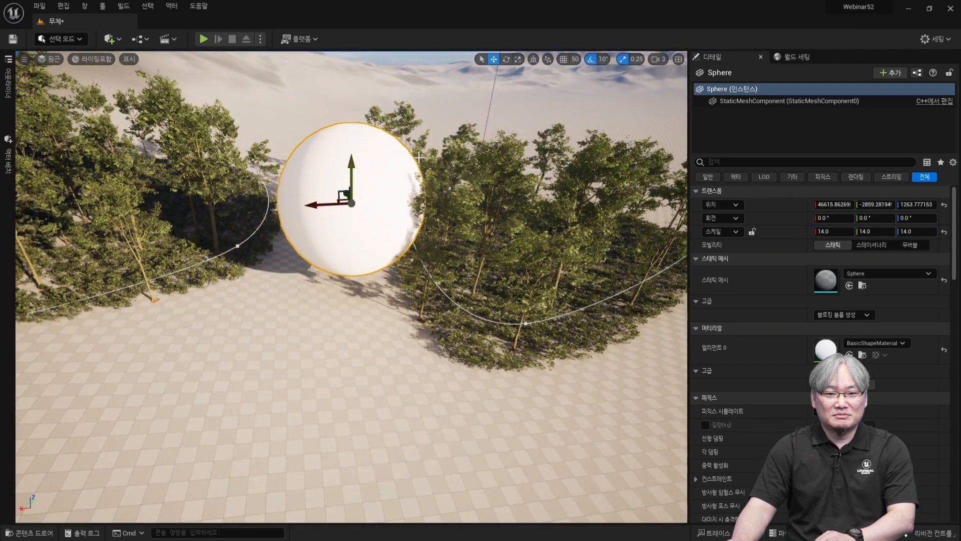
Add a PCGException actor tag to the sphere and copy the tag text.
left_click(736, 89)
scroll(763, 213, "down", 10)
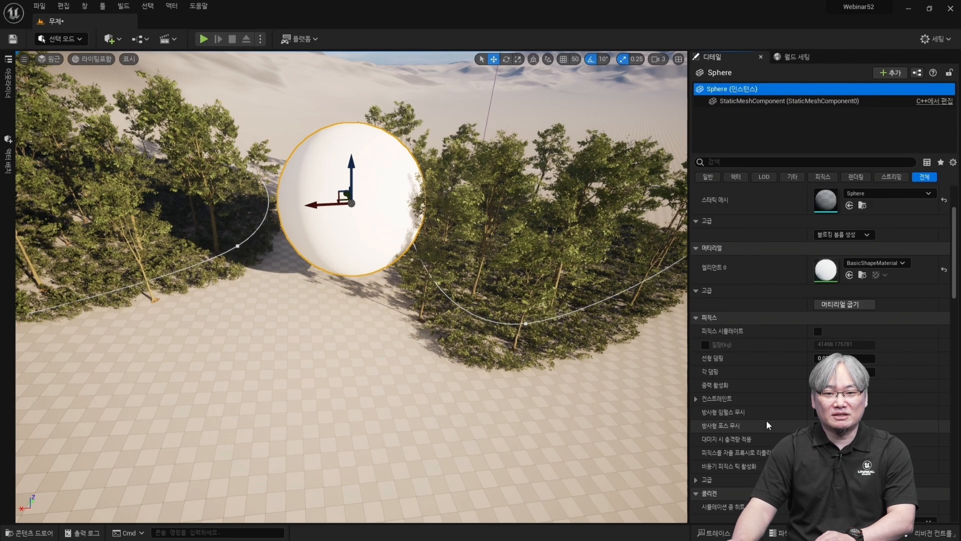
scroll(736, 360, "down", 8)
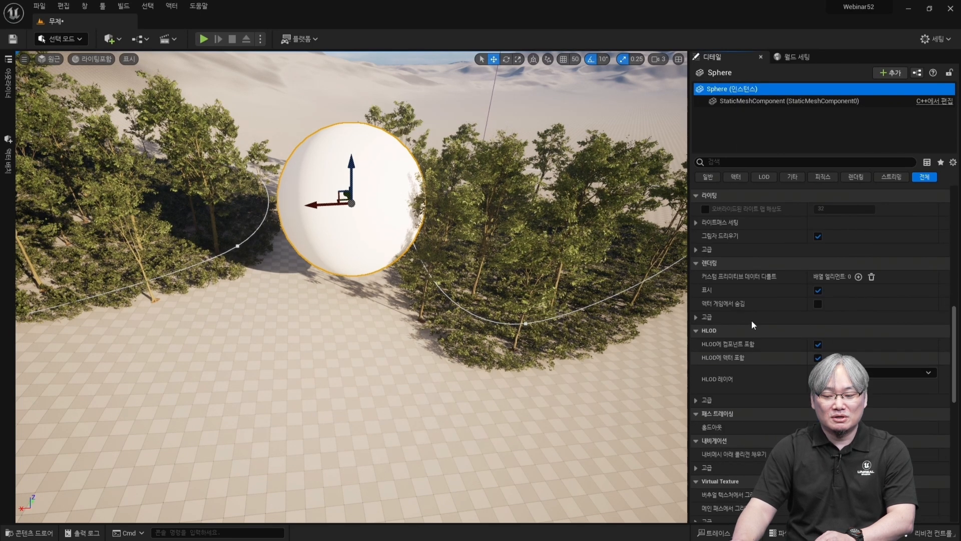
scroll(710, 255, "down", 8)
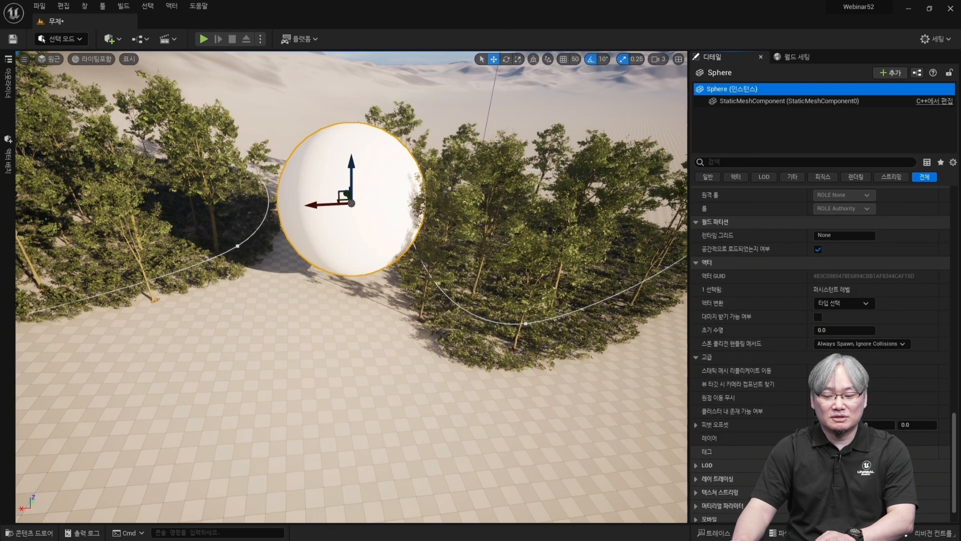
left_click(880, 451)
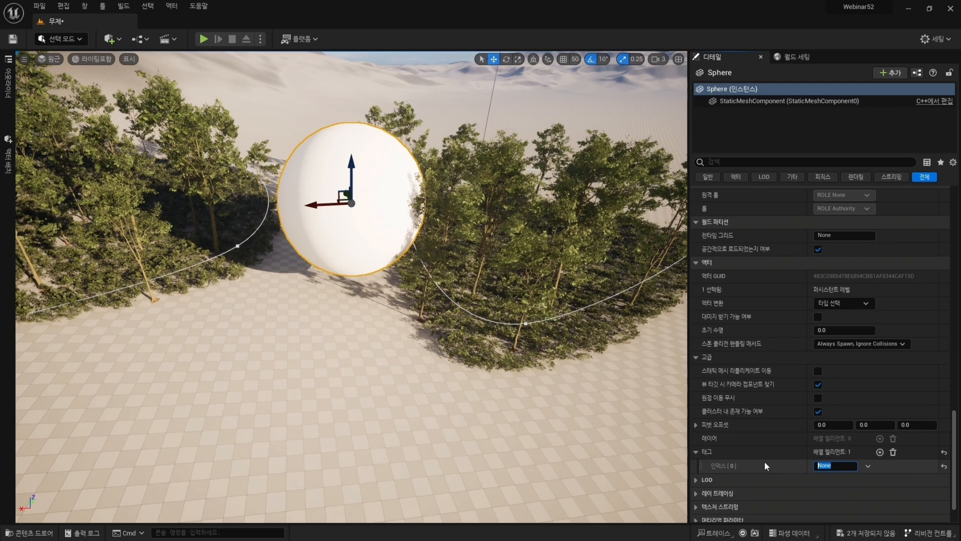
type("PCGException")
key("Return")
key("ctrl+c")
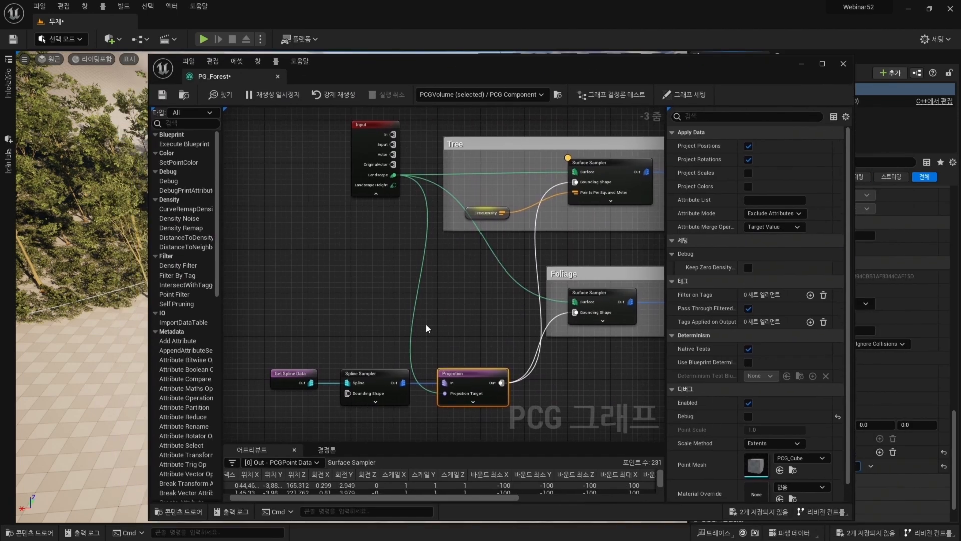
Add a Get Actor Data node in the empty area below the Foliage group of the PG_Forest graph.
right_click_drag(437, 329, 162, 276)
right_click(445, 363)
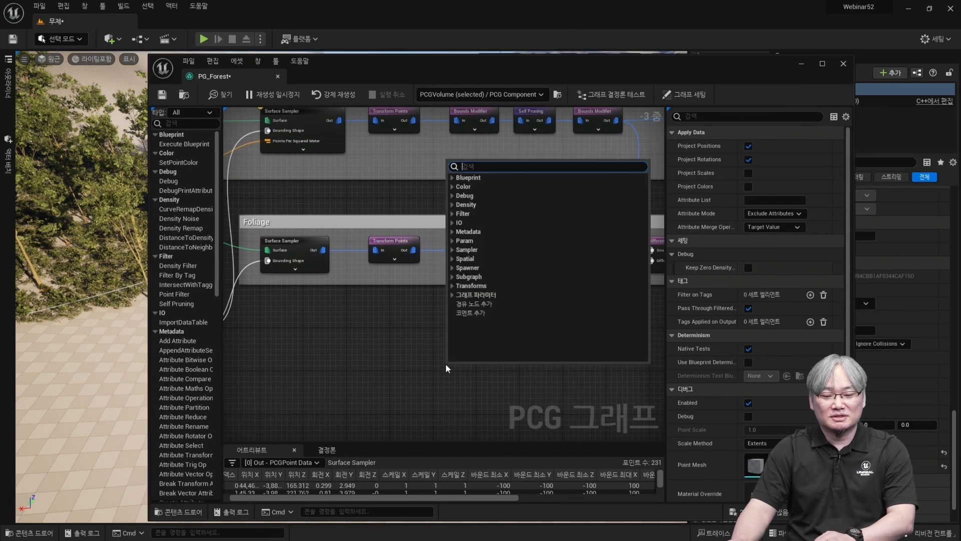
type("get actor")
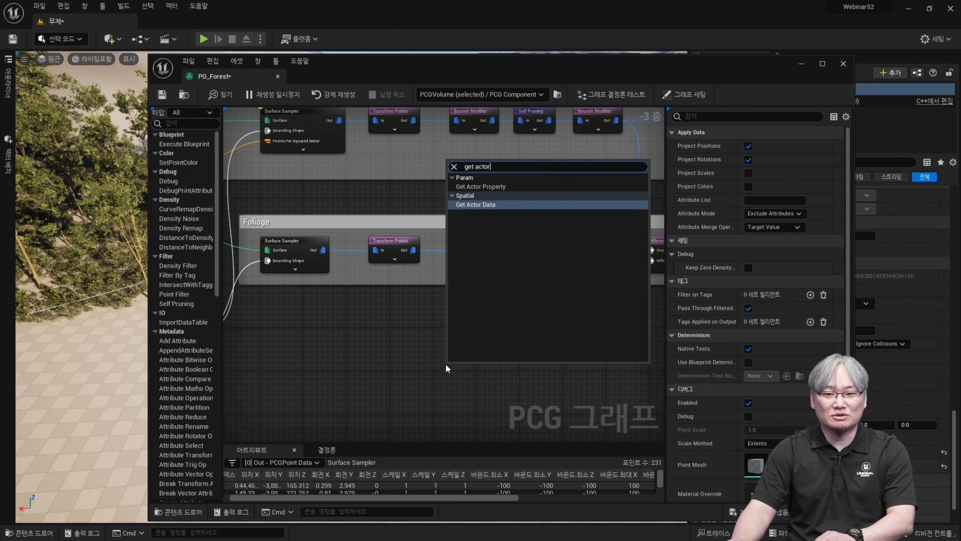
key("Return")
scroll(446, 363, "up", 3)
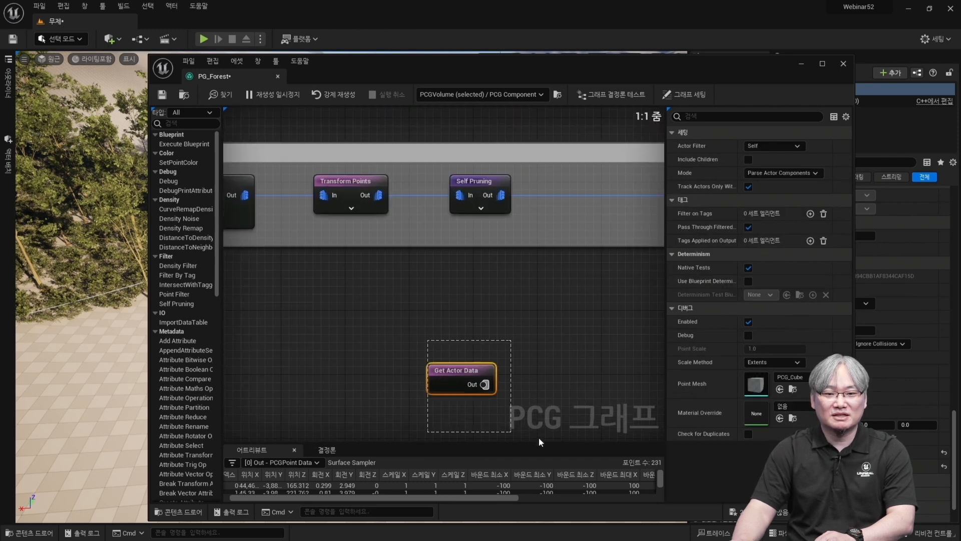
Set Get Actor Data to filter All World Actors by the tag PCGException, with Select Multiple enabled.
left_click(796, 146)
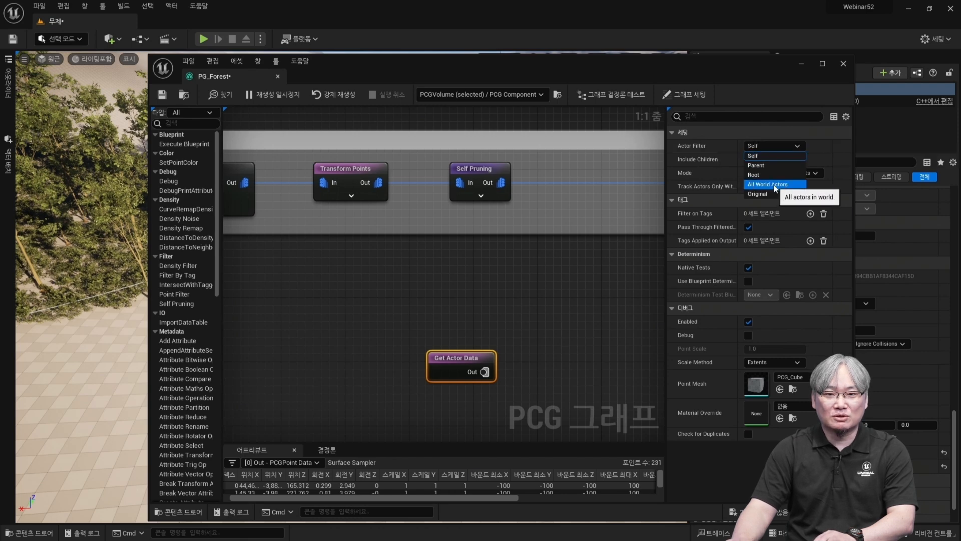
left_click(774, 185)
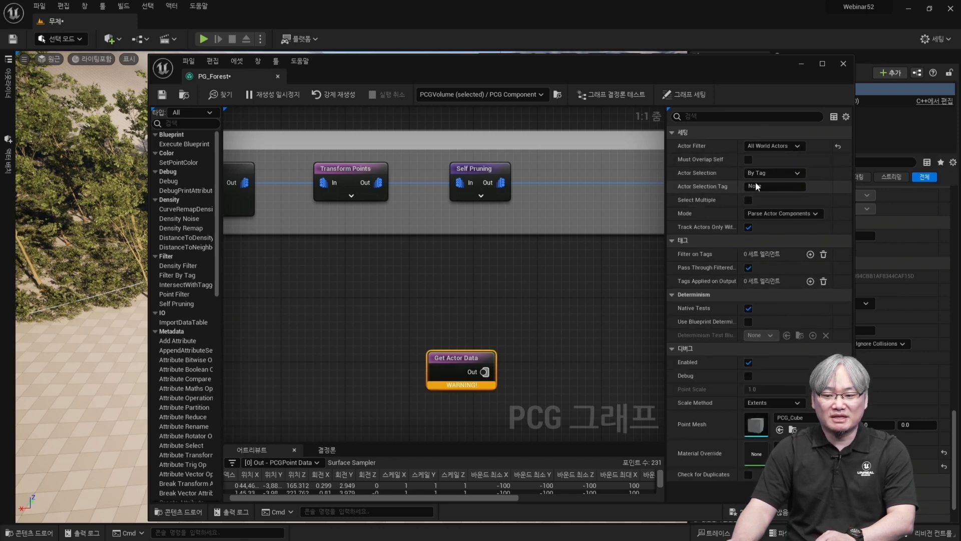
left_click(774, 186)
key("ctrl+v")
key("Return")
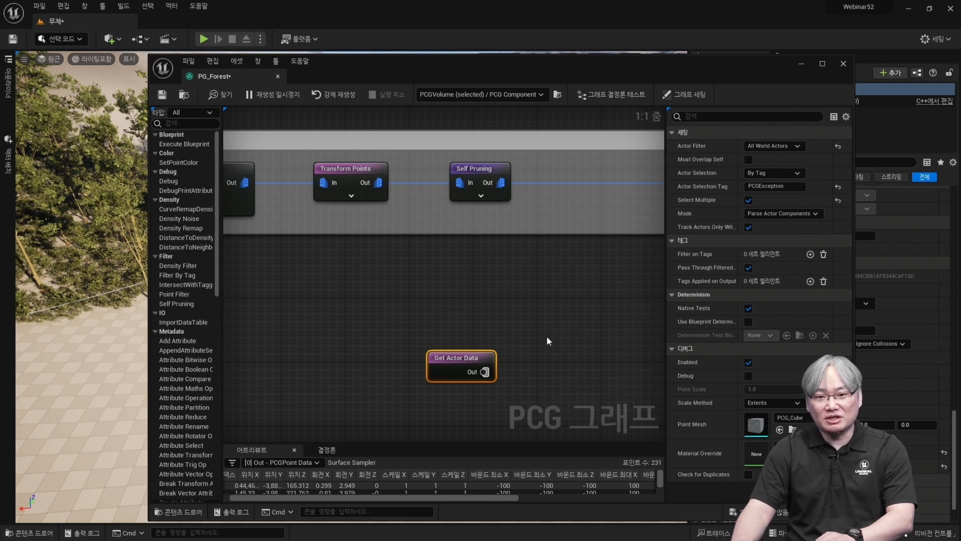
Add a Volume Sampler fed by the Get Actor Data output and position it beside that node.
right_click_drag(549, 333, 441, 289)
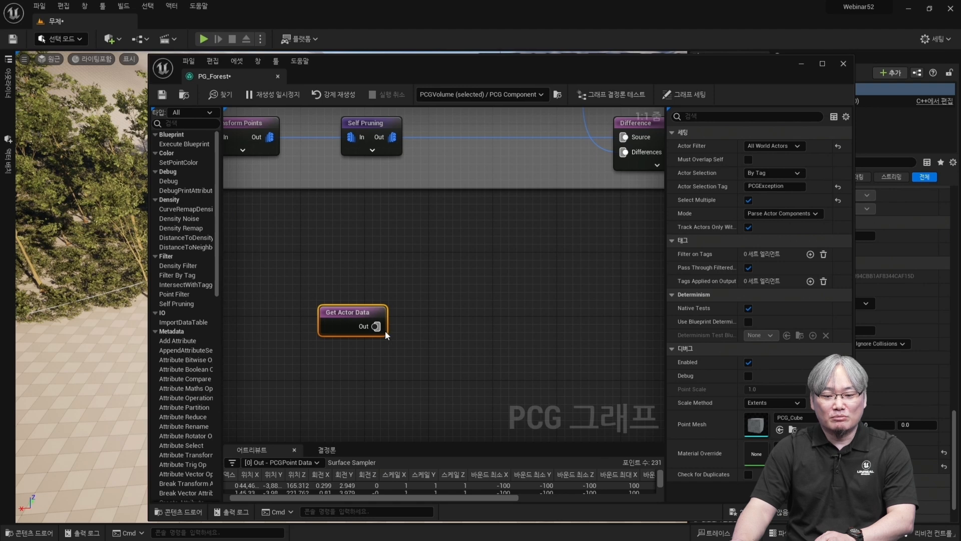
left_click_drag(375, 326, 454, 317)
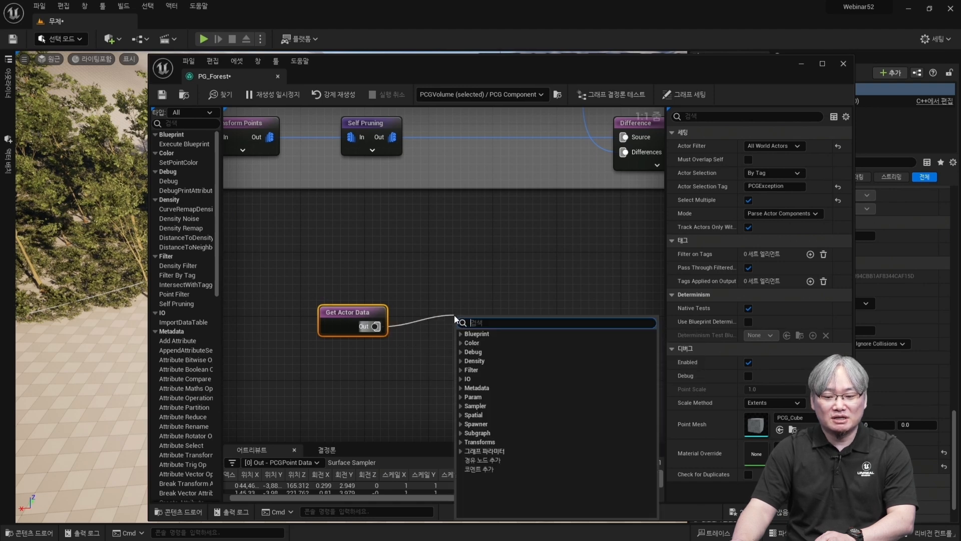
type("vol")
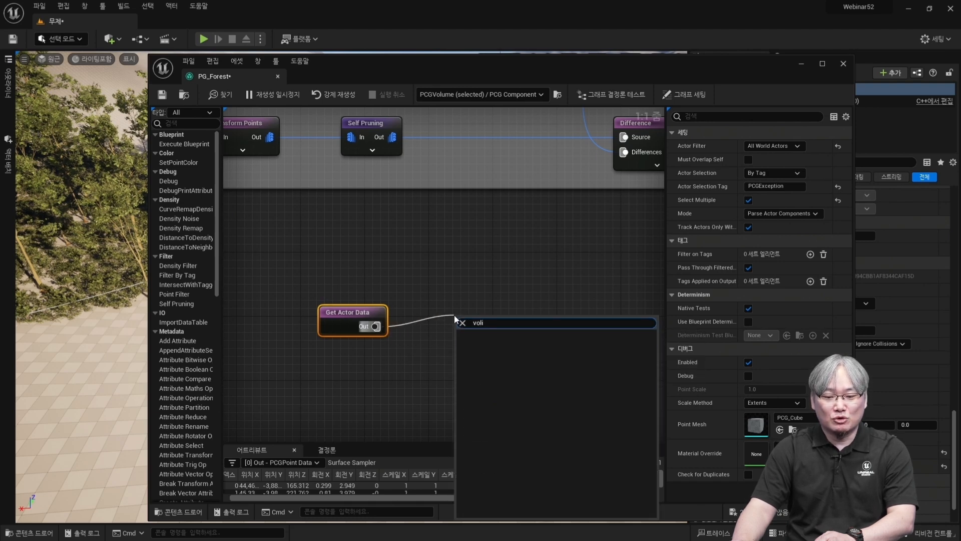
left_click(493, 342)
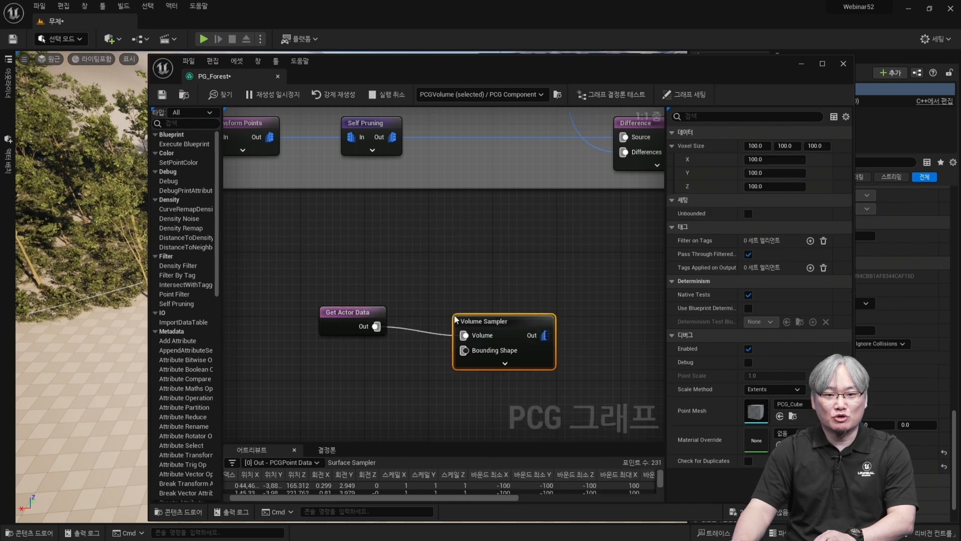
left_click_drag(495, 325, 481, 319)
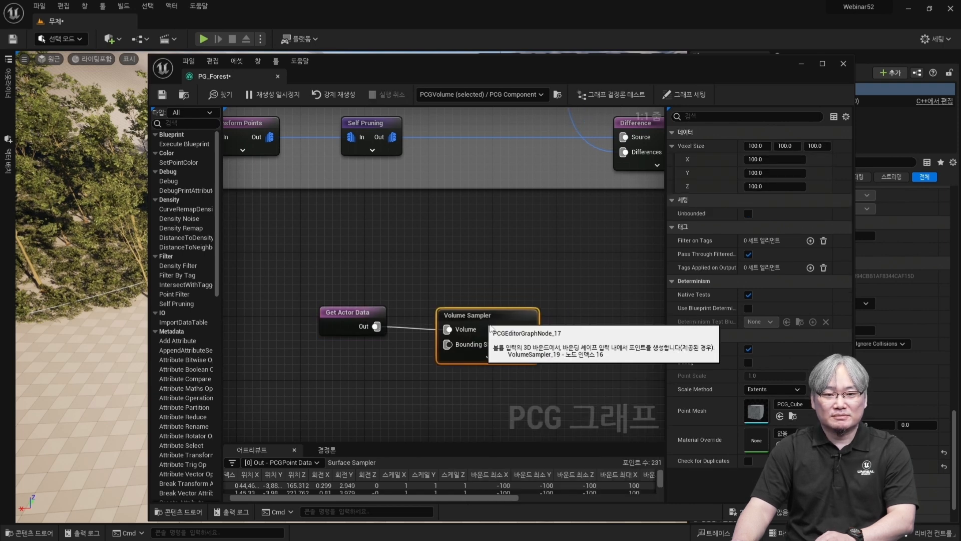
right_click_drag(534, 386, 545, 351)
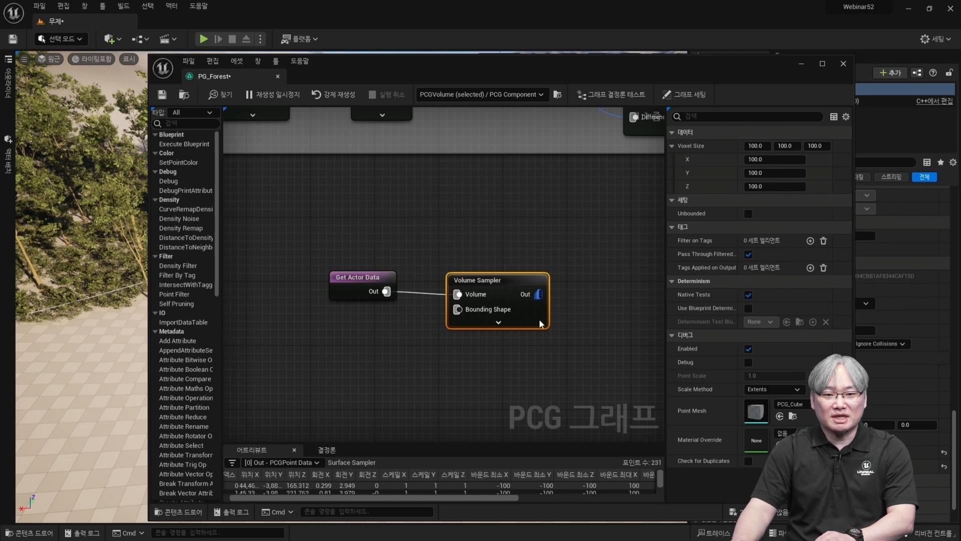
Connect Get Actor Data to the Volume Sampler's Bounding Shape as well and turn on the sampler's debug display.
left_click_drag(523, 68, 598, 64)
left_click_drag(460, 287, 533, 304)
left_click_drag(580, 270, 588, 269)
Uncover the viewport, raise the sphere a little higher to check its sampled volume, and bring the graph back.
left_click_drag(587, 58, 587, 0)
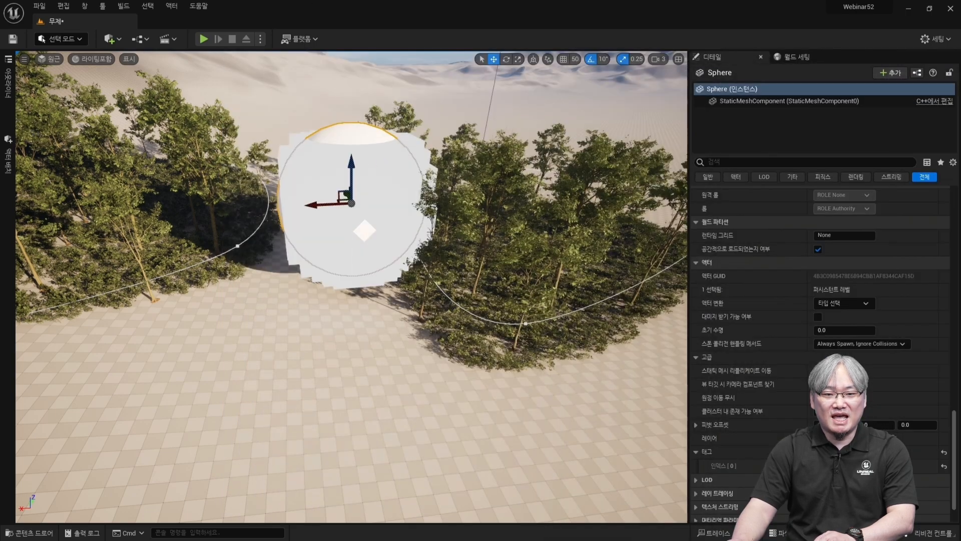
left_click_drag(353, 165, 352, 123)
left_click_drag(960, 102, 614, 63)
Add a new Difference node in the empty area below the Foliage group.
right_click_drag(577, 388, 401, 377)
scroll(401, 376, "down", 2)
right_click_drag(469, 352, 415, 452)
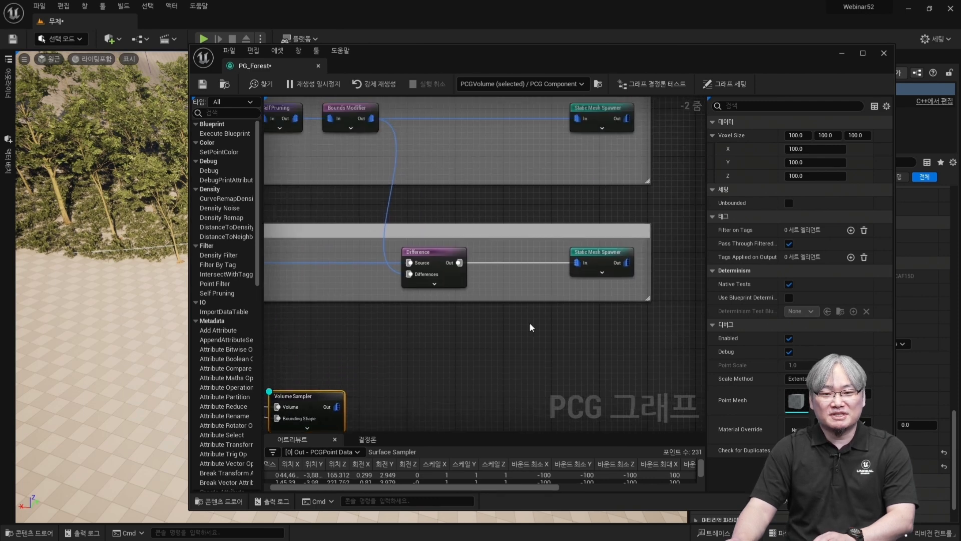
right_click(492, 367)
type("di")
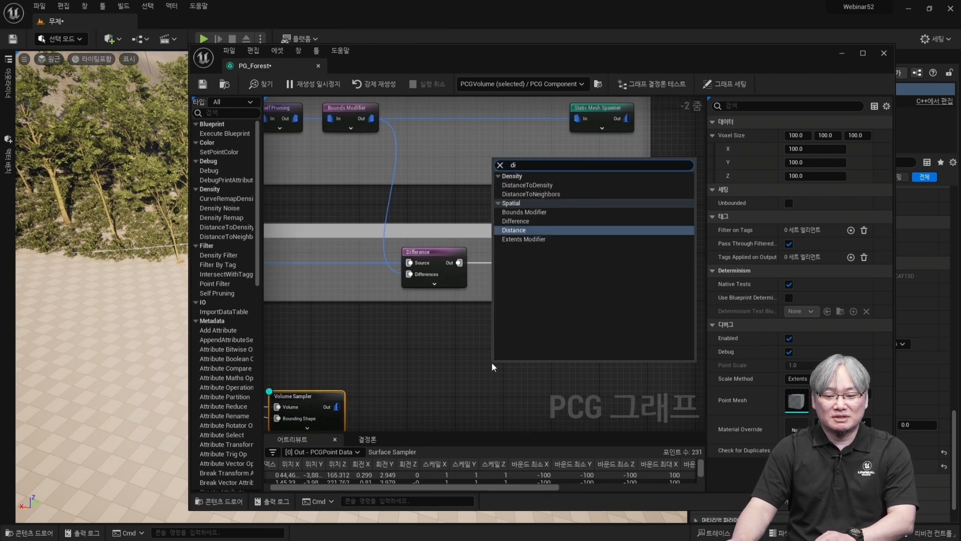
type("rr")
key("BackSpace")
key("BackSpace")
type("ffe")
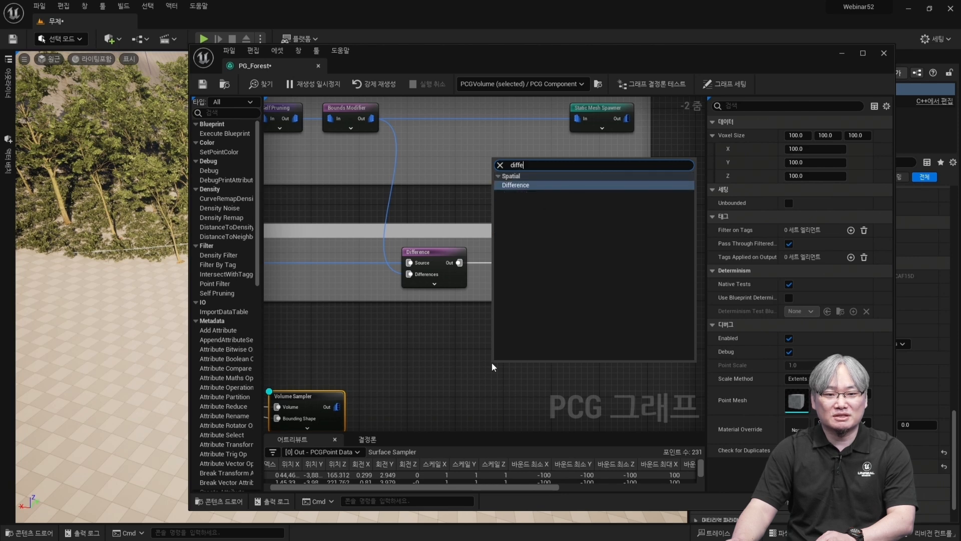
key("Return")
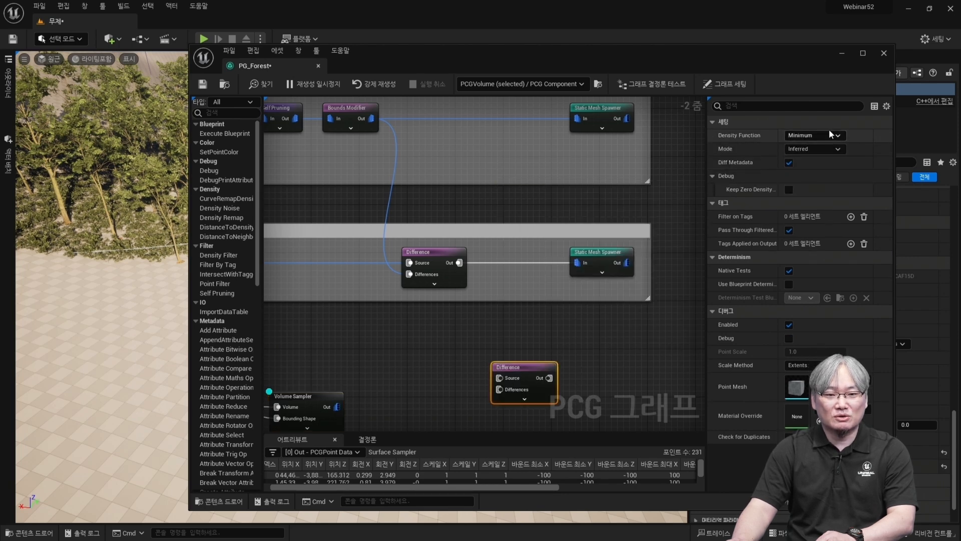
Set the new Difference node's Density Function to Binary.
left_click(810, 122)
left_click(810, 134)
left_click(813, 135)
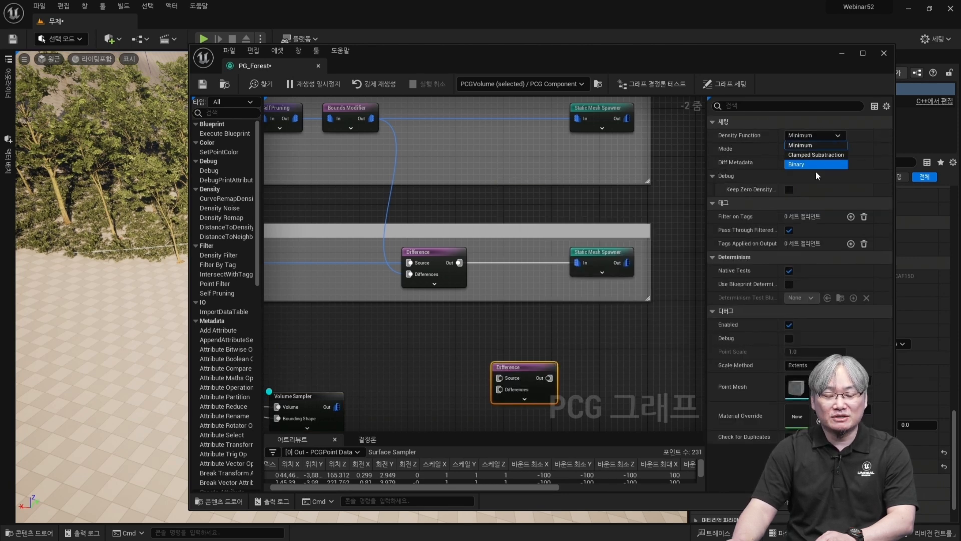
left_click(804, 165)
Insert the new Difference node between the Foliage group's existing Difference and its Static Mesh Spawner.
right_click_drag(458, 357, 471, 292)
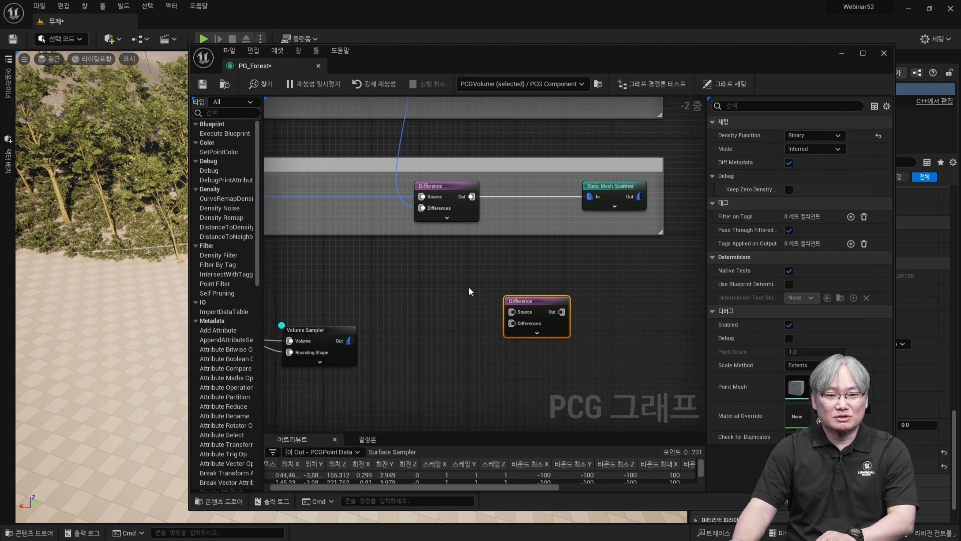
left_click_drag(471, 196, 590, 200)
left_click_drag(542, 302, 541, 189)
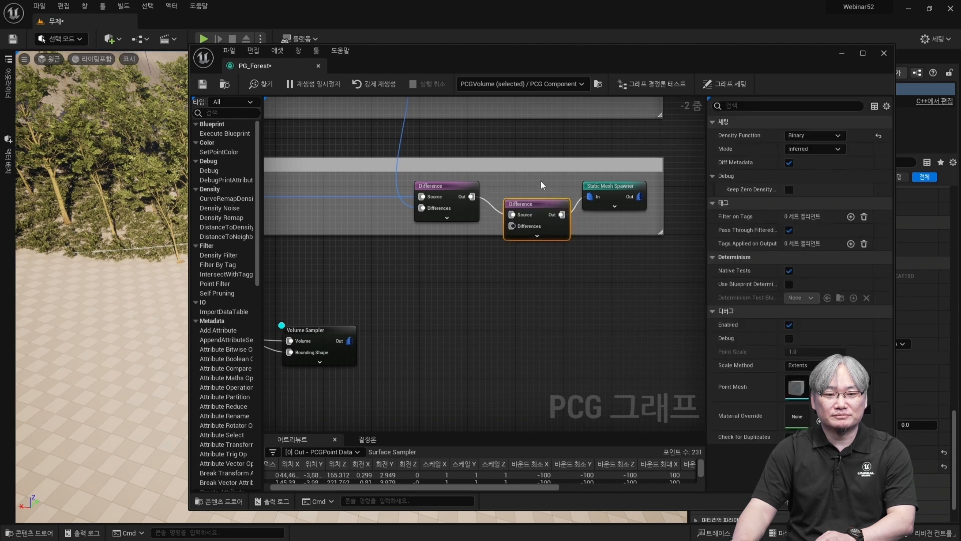
right_click_drag(563, 274, 562, 321)
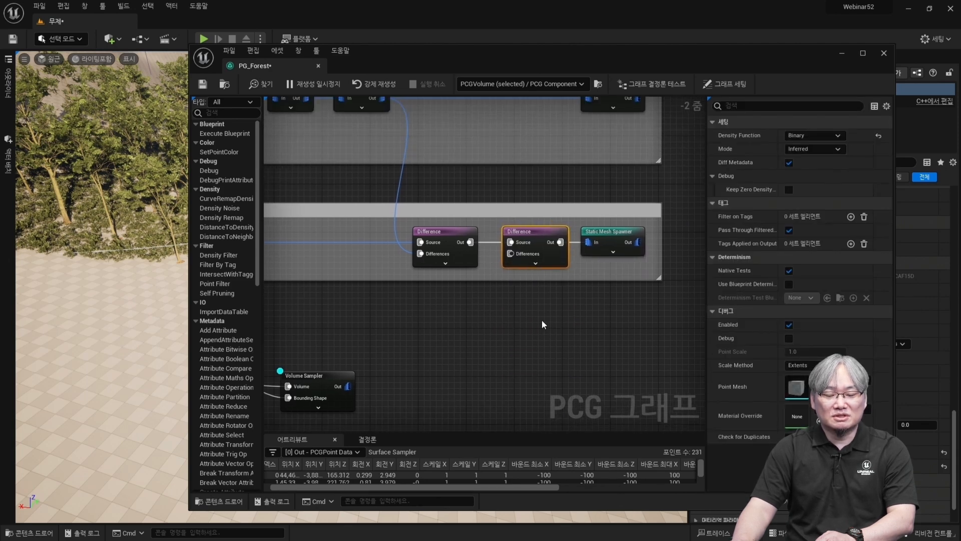
Paste a copy of the Binary Difference node into the Tree group, wired between the last Bounds Modifier and the Static Mesh Spawner.
key("ctrl+v")
right_click_drag(537, 153, 552, 223)
left_click_drag(542, 233, 530, 156)
left_click(527, 228)
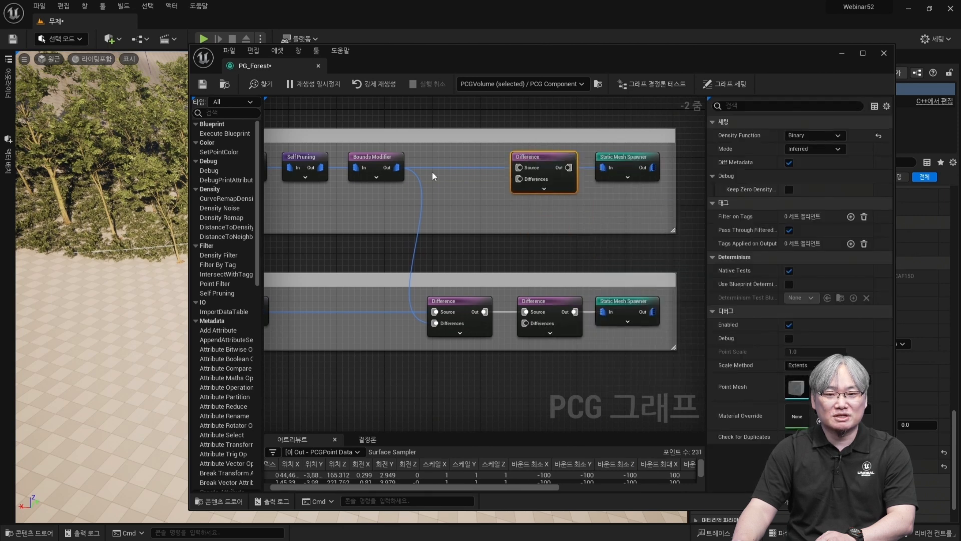
left_click_drag(400, 166, 604, 168)
left_click(584, 169, "alt")
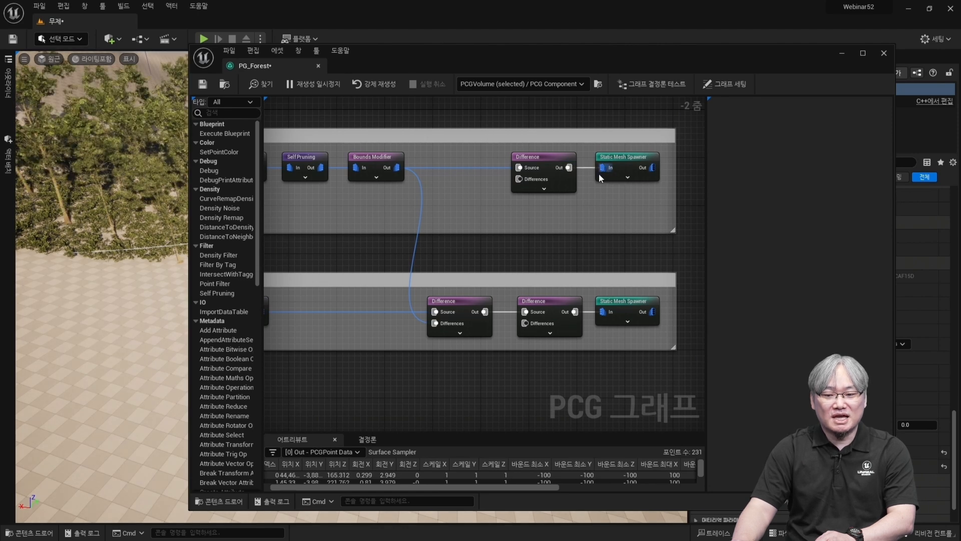
Connect the Volume Sampler output to the Differences inputs of the new Foliage and Tree Difference nodes.
right_click_drag(543, 247, 572, 185)
left_click_drag(392, 394, 554, 261)
right_click_drag(372, 369, 418, 360)
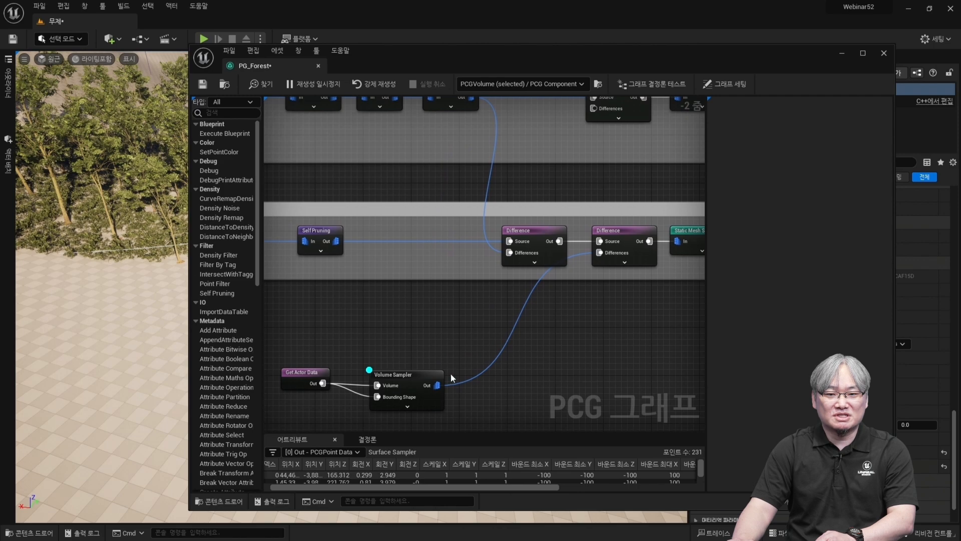
left_click_drag(436, 387, 584, 195)
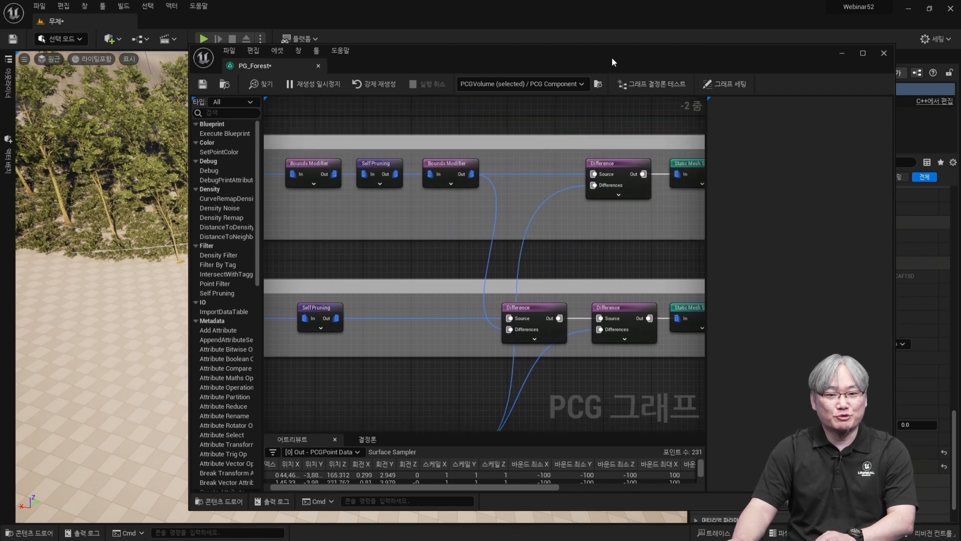
Clear the PCG graph window from the viewport and move the sphere into the forest area beside the clearing to test the exclusion.
left_click_drag(612, 58, 960, 55)
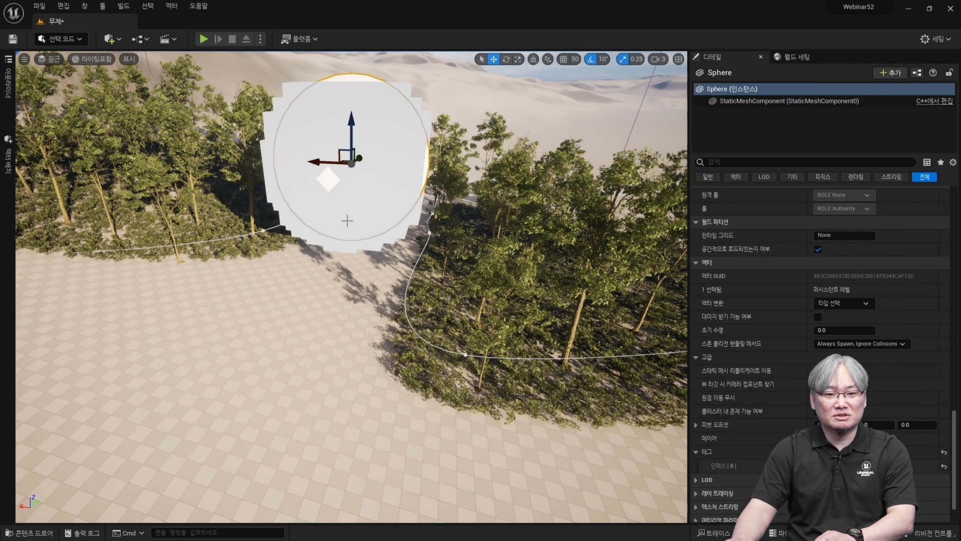
left_click_drag(432, 352, 463, 358, "alt")
left_click_drag(368, 193, 538, 192, "alt")
left_click_drag(538, 193, 390, 258, "alt")
key("f")
scroll(398, 272, "down", 3)
left_click_drag(321, 278, 287, 275)
left_click_drag(453, 359, 494, 356, "alt")
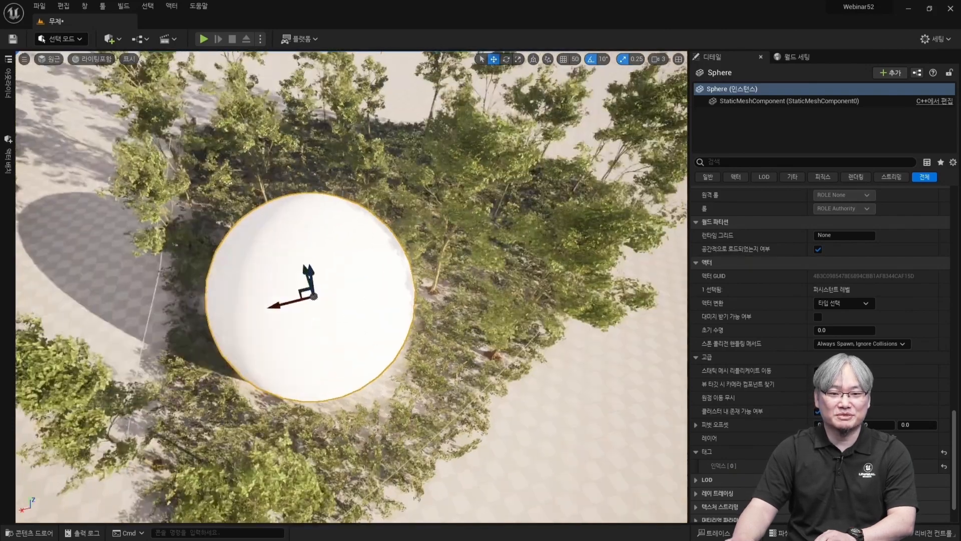
Reposition the sphere along the ground inside the edge of the other forest area, among its trees and saplings.
scroll(454, 359, "down", 6)
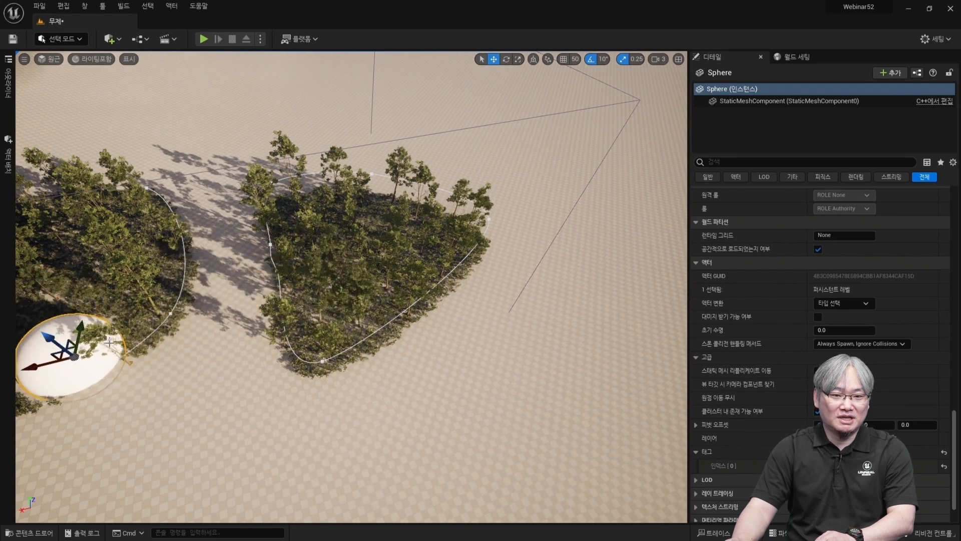
key("f")
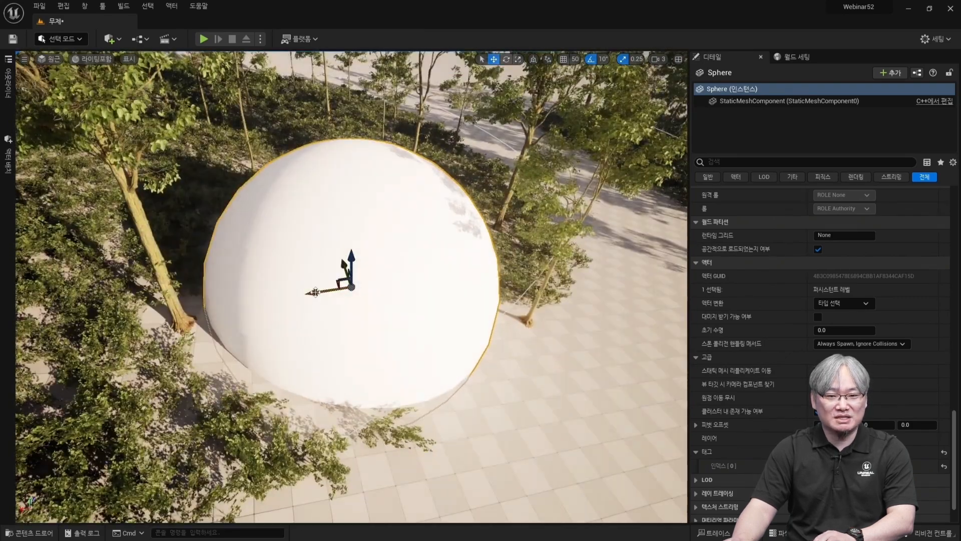
left_click_drag(315, 292, 382, 300, "alt")
mouse_move(332, 242)
left_mouse_down()
mouse_move(373, 214)
mouse_move(340, 231)
left_mouse_up()
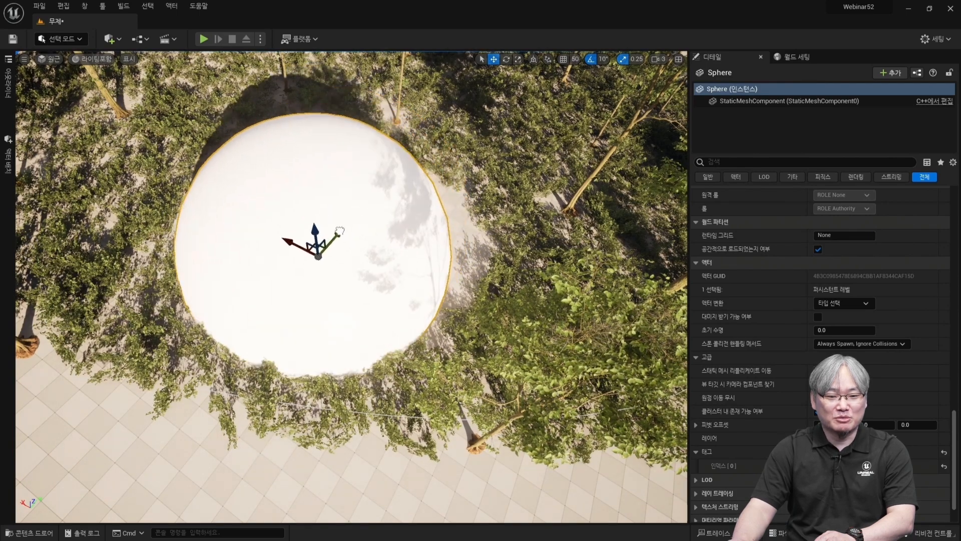
left_click_drag(275, 150, 275, 105, "alt")
scroll(275, 151, "down", 4)
Play the level in the editor and run the character through the foliage around the sphere to inspect the exclusion.
key("alt+p")
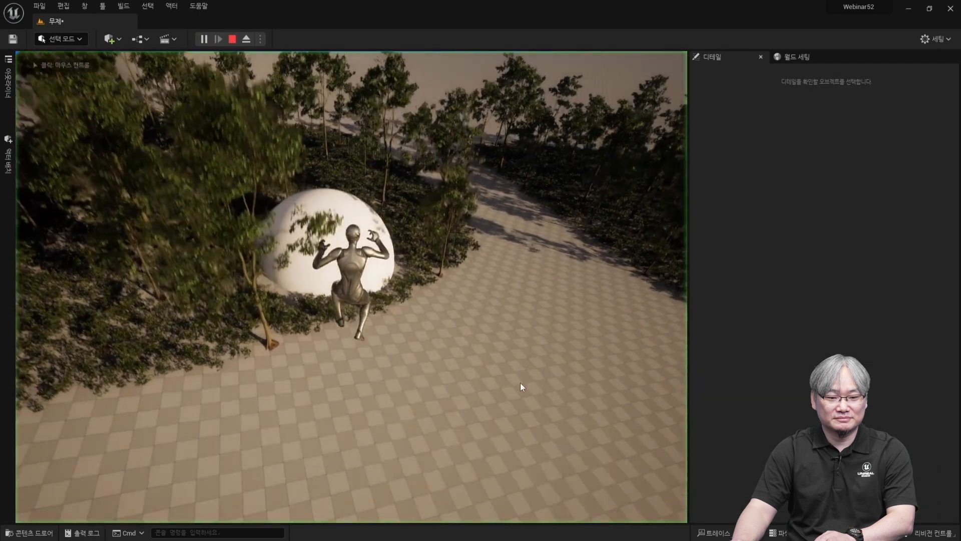
key("w")
key("w")
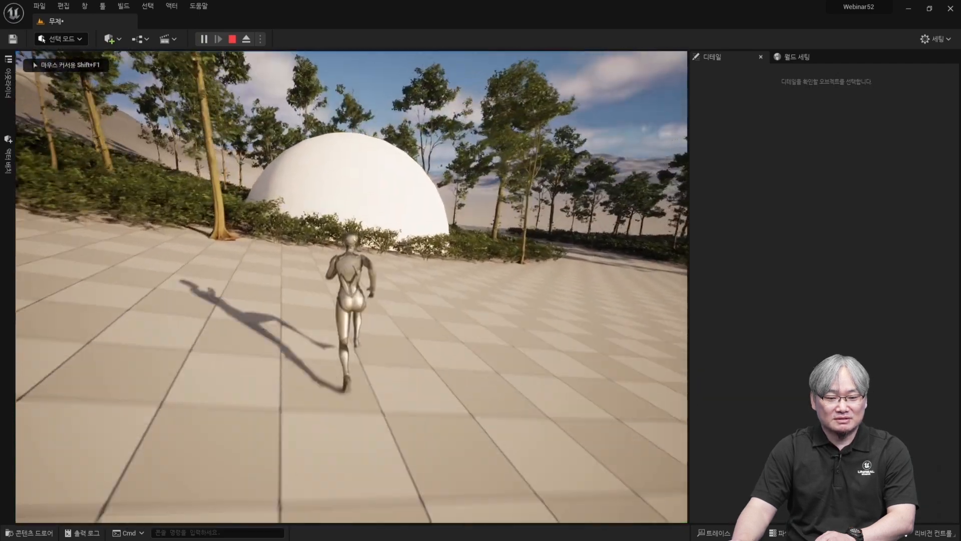
key("w")
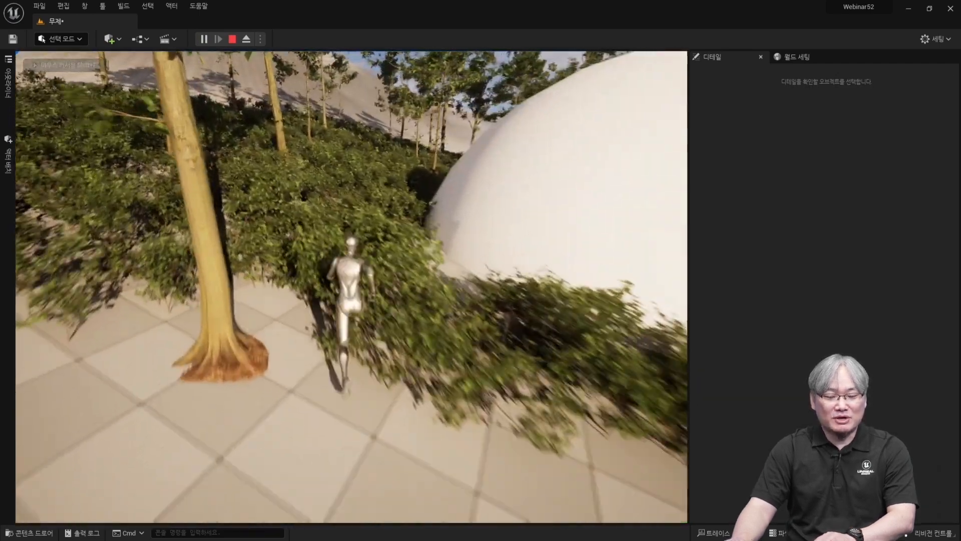
key("w")
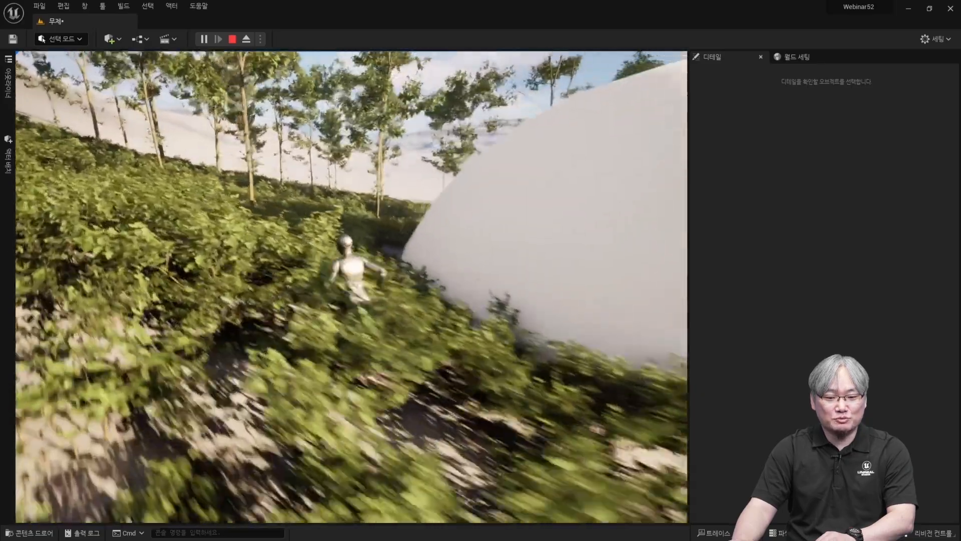